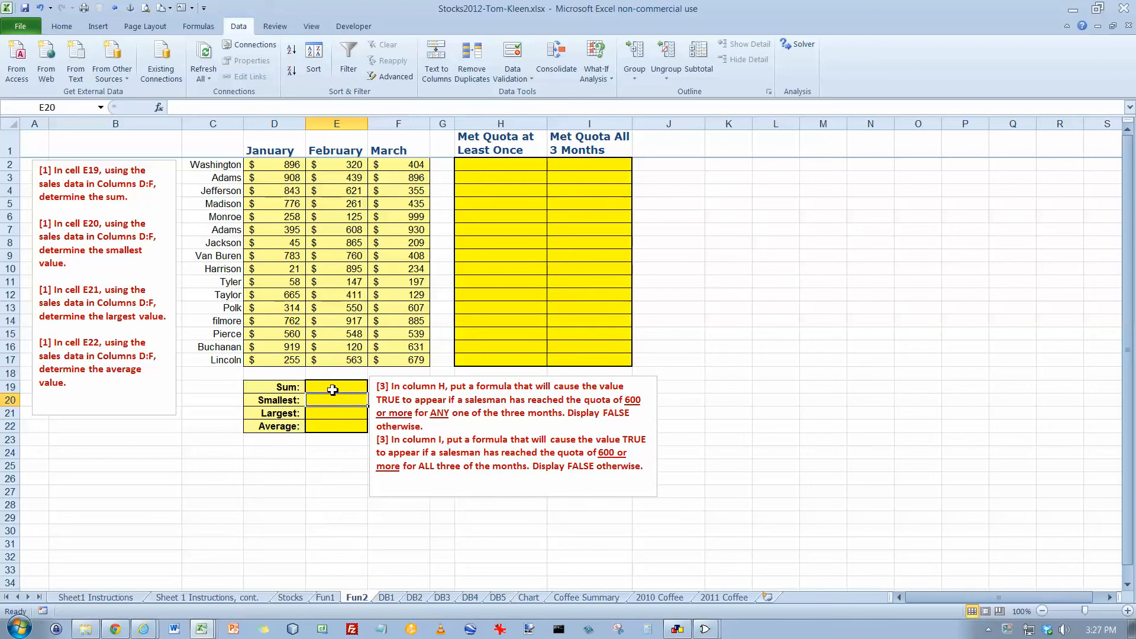
# - Name the monthly sales data range D2:F17 as Sales
pyautogui.click(332, 388)
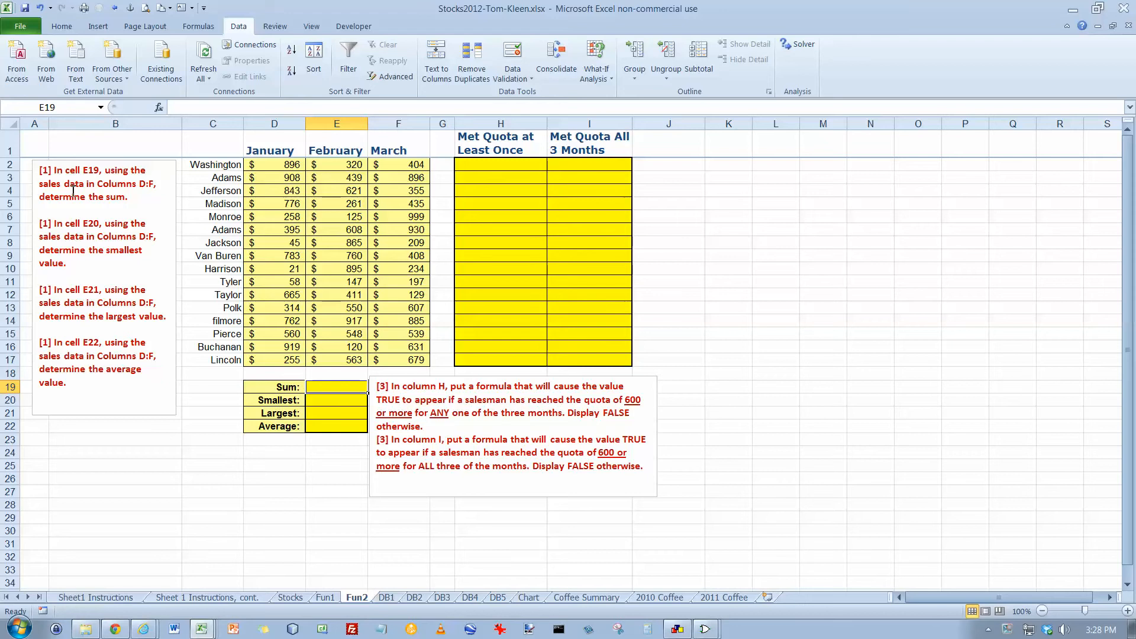
pyautogui.moveTo(287, 166); pyautogui.dragTo(398, 354)
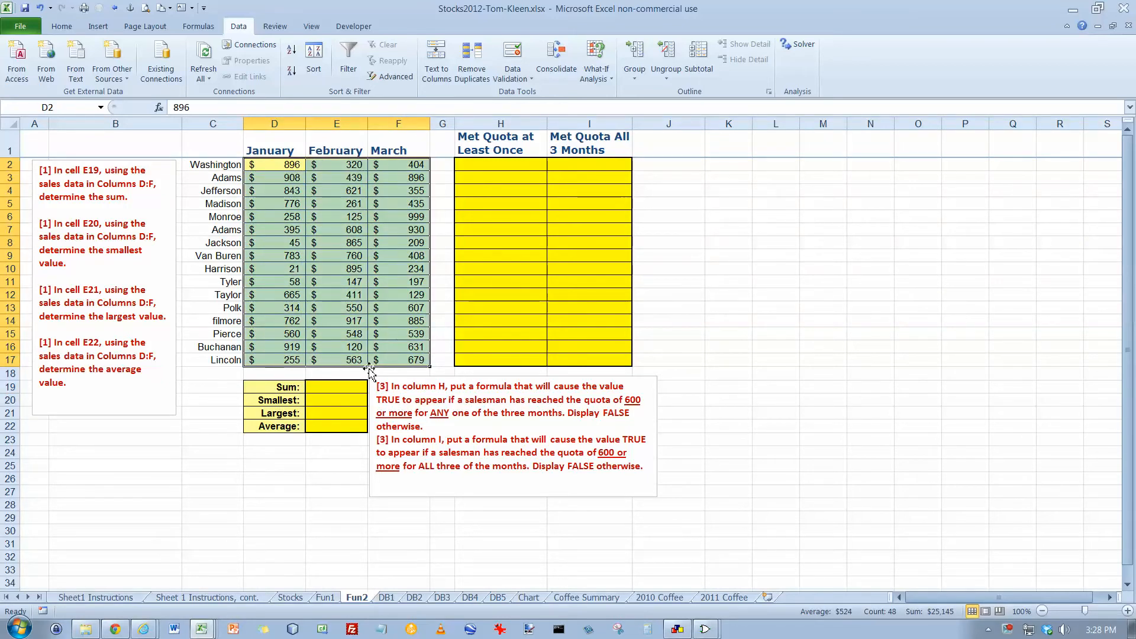
pyautogui.click(70, 109)
pyautogui.write('Sales')
pyautogui.press('Return')
# - Total all the sales data in cell E19 with the formula =SUM(Sales)
pyautogui.click(336, 387)
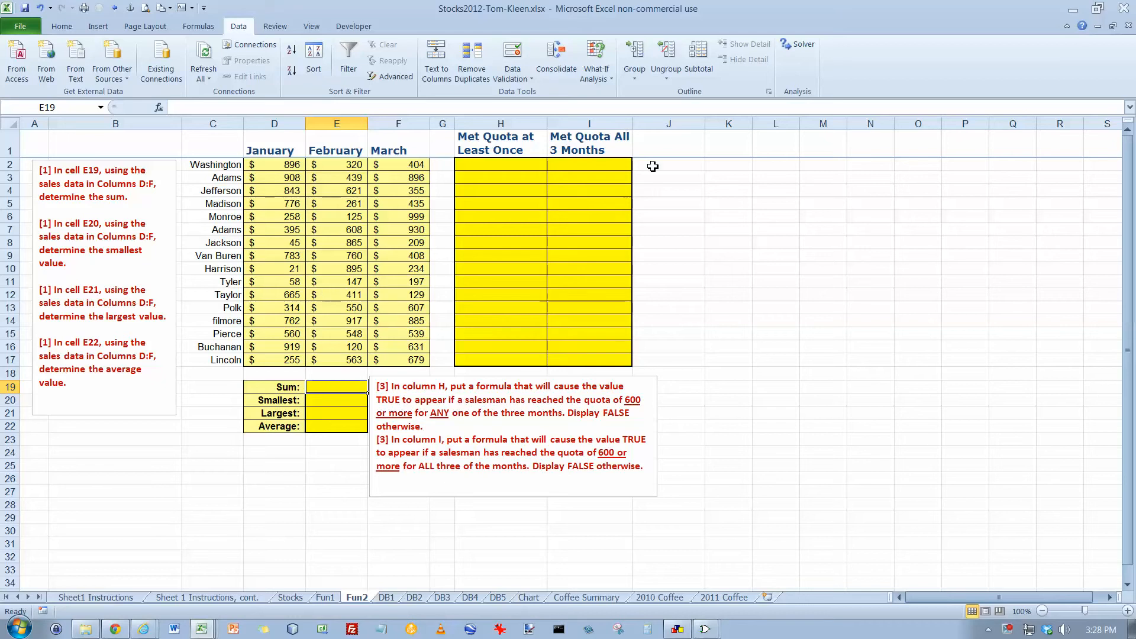
pyautogui.click(65, 27)
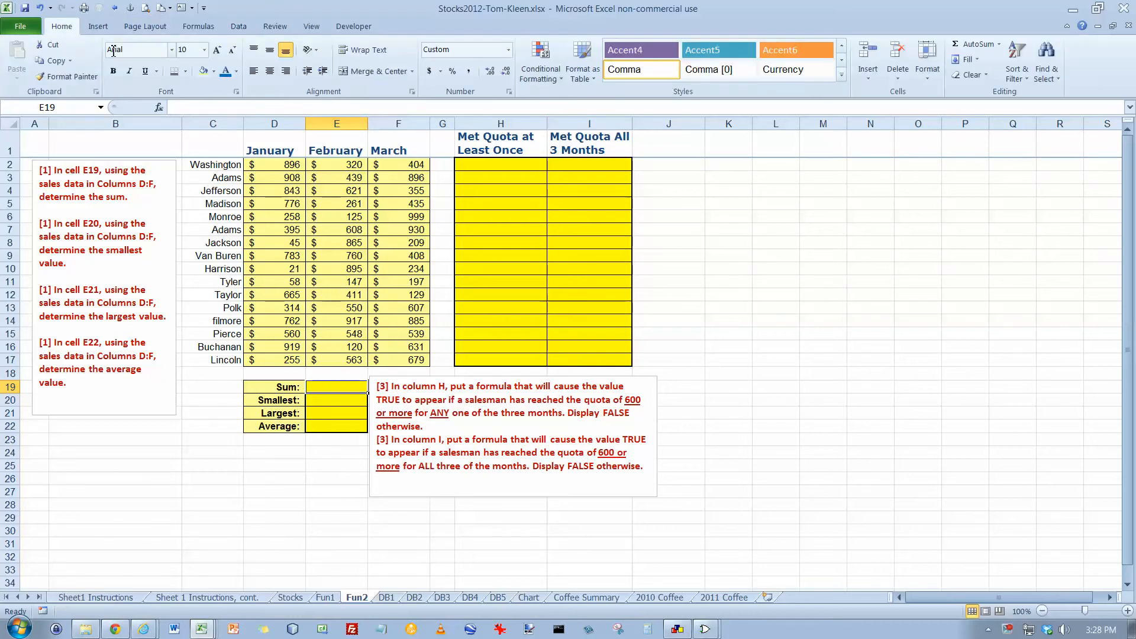
pyautogui.click(975, 44)
pyautogui.write('Sales')
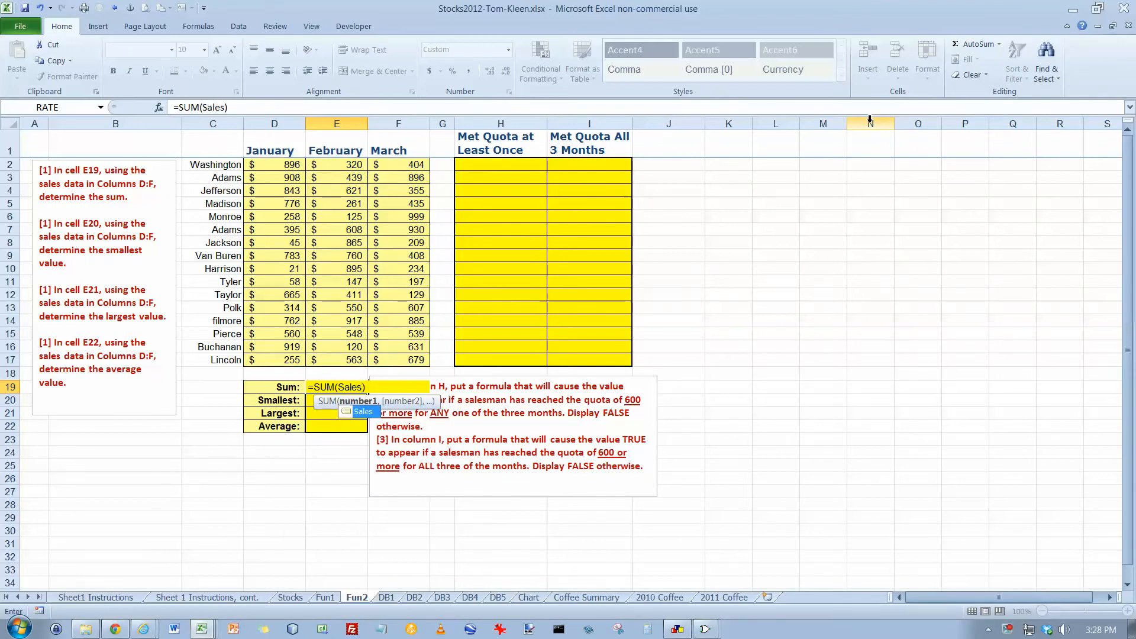
pyautogui.press('Return')
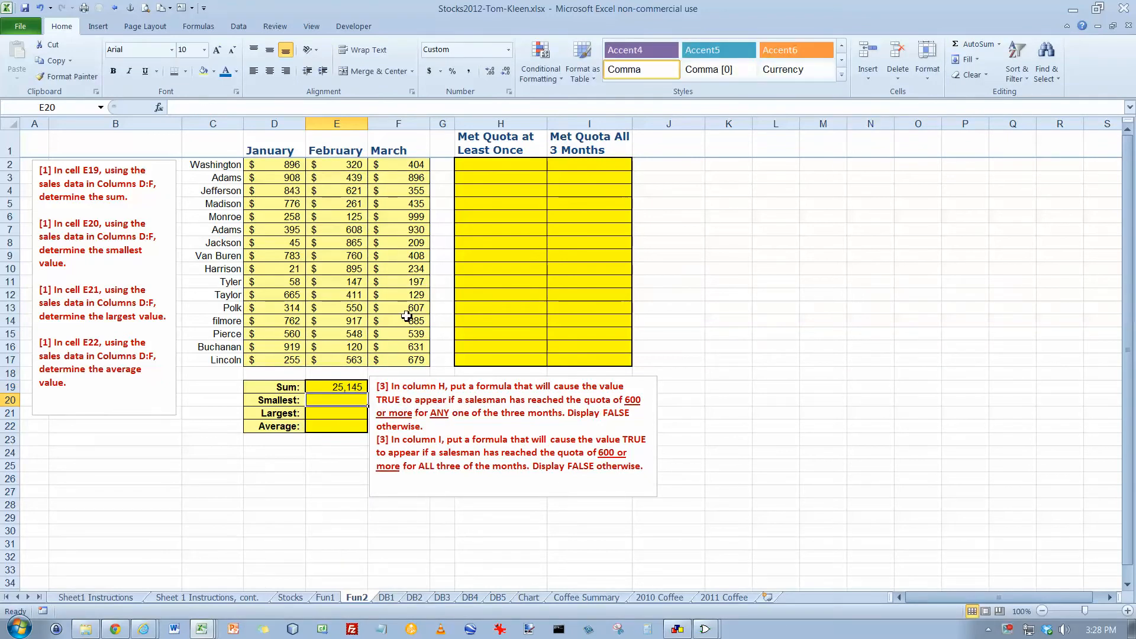
pyautogui.doubleClick(349, 387)
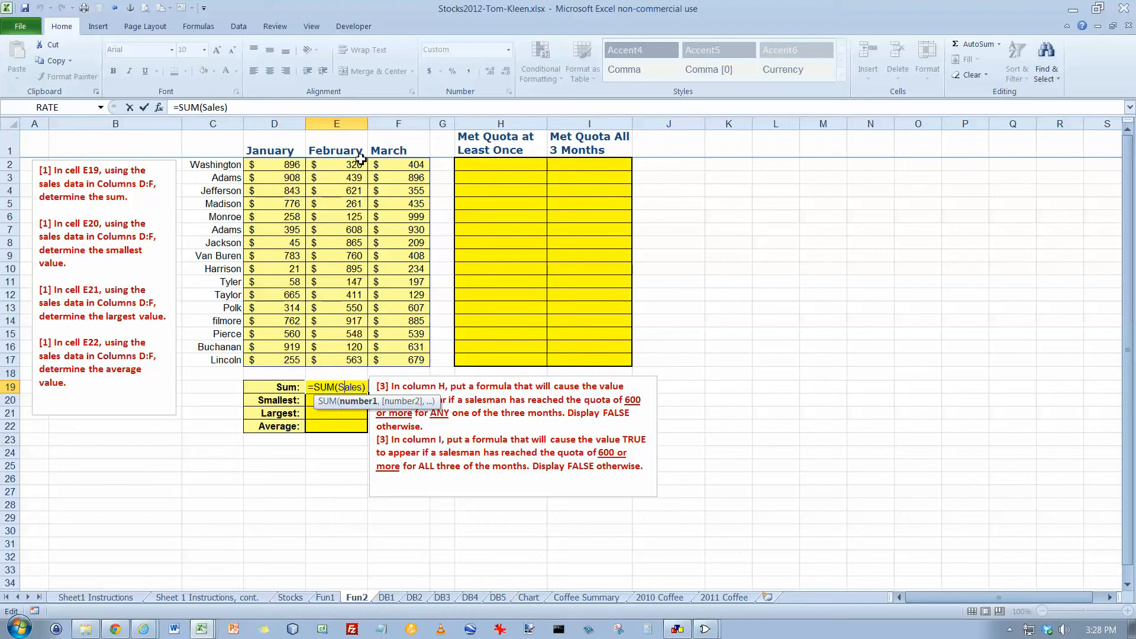
pyautogui.hotkey('ctrl', 'Return')
pyautogui.moveTo(280, 167); pyautogui.dragTo(386, 357)
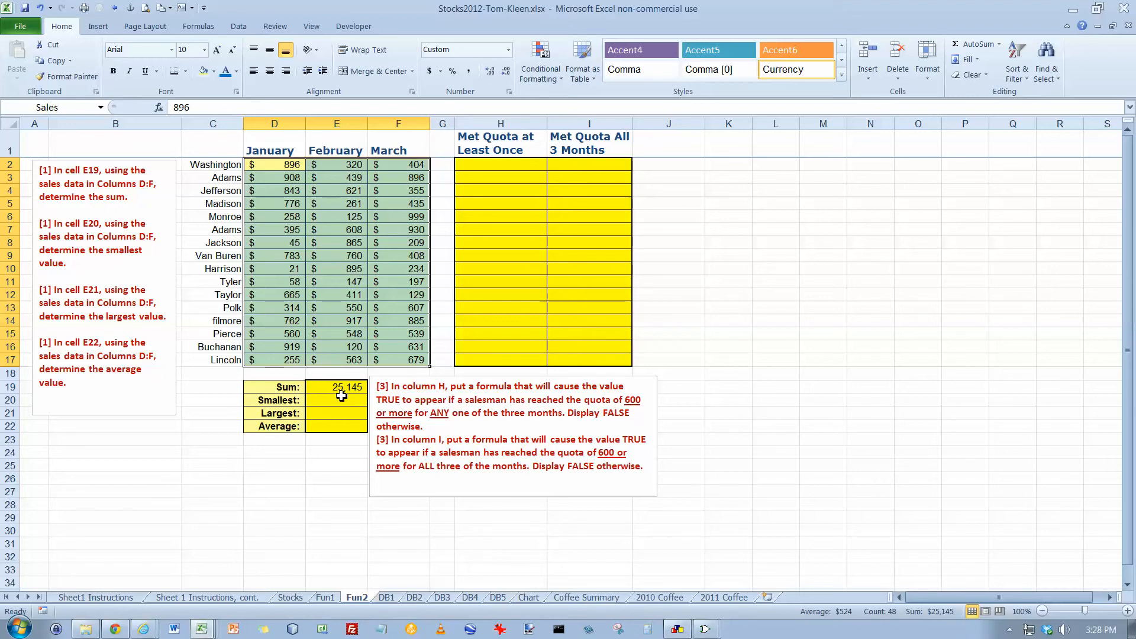
# - Find the smallest sales value in cell E20 with the MIN function over the sales range D2:F17
pyautogui.click(341, 402)
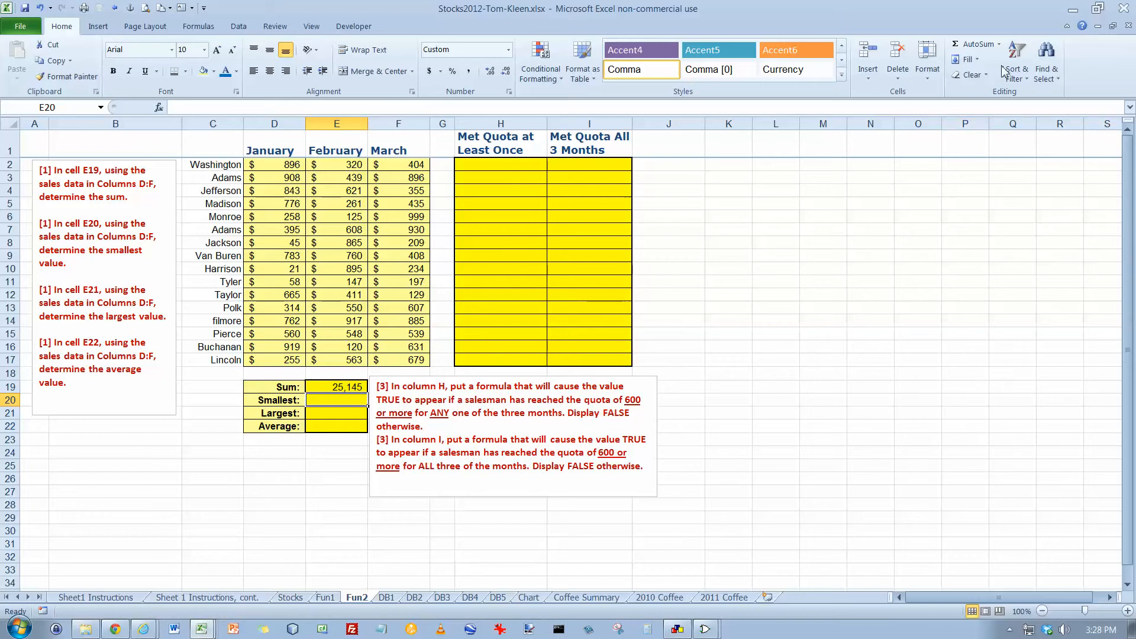
pyautogui.click(999, 44)
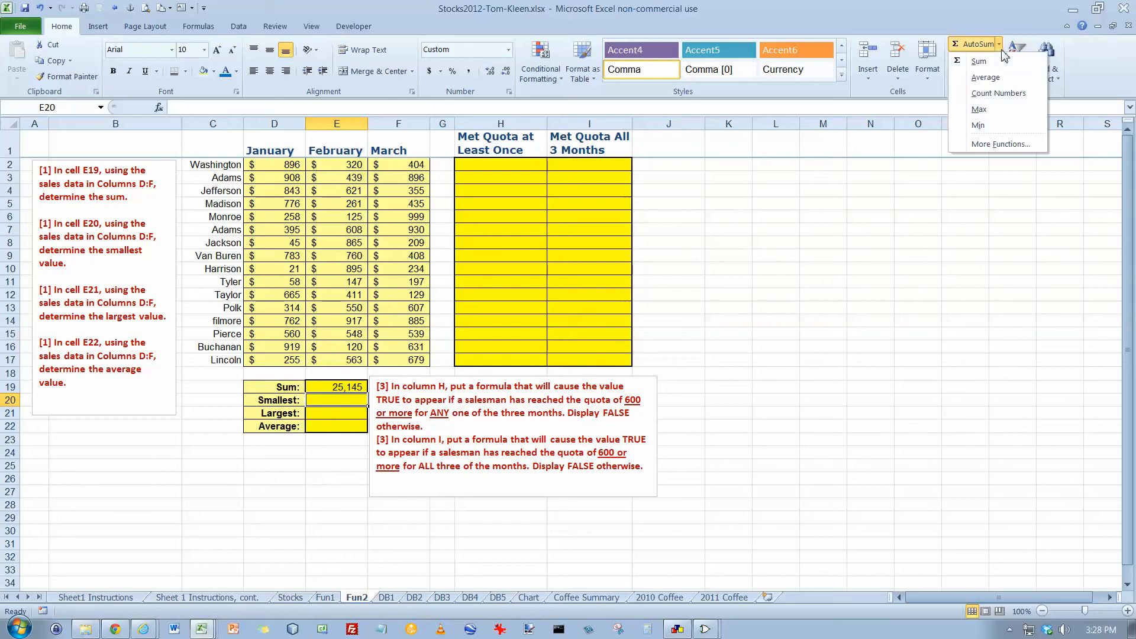
pyautogui.click(982, 125)
pyautogui.write('D2:F17')
pyautogui.press('Return')
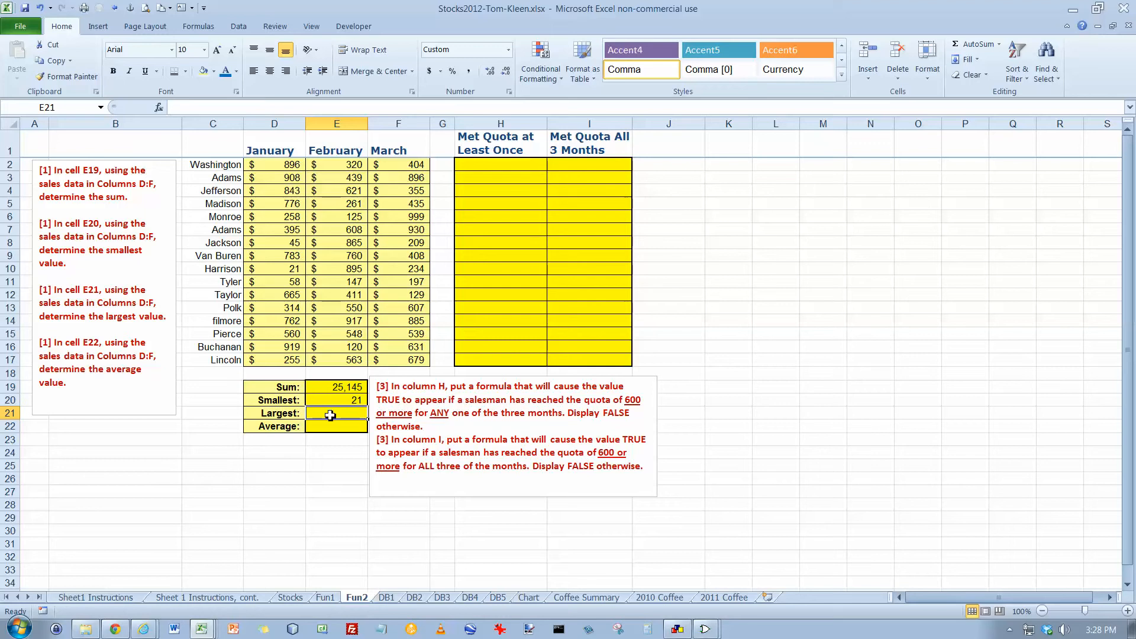
# - Find the largest sales value in cell E21 with the formula =MAX(Sales)
pyautogui.click(999, 43)
pyautogui.click(979, 109)
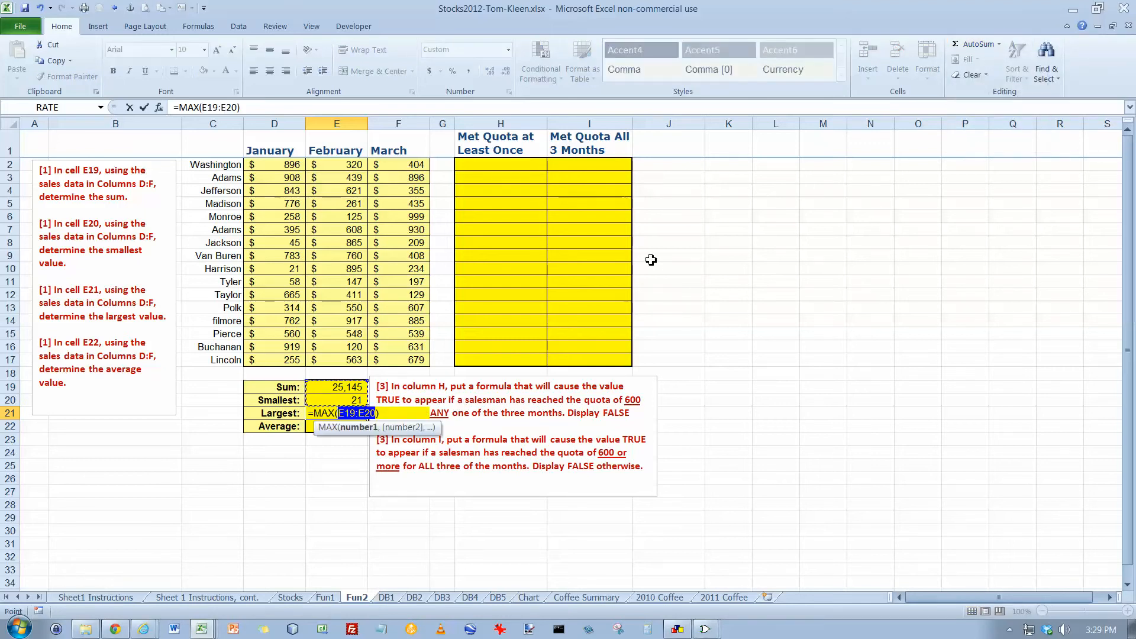
pyautogui.write('D2:F17')
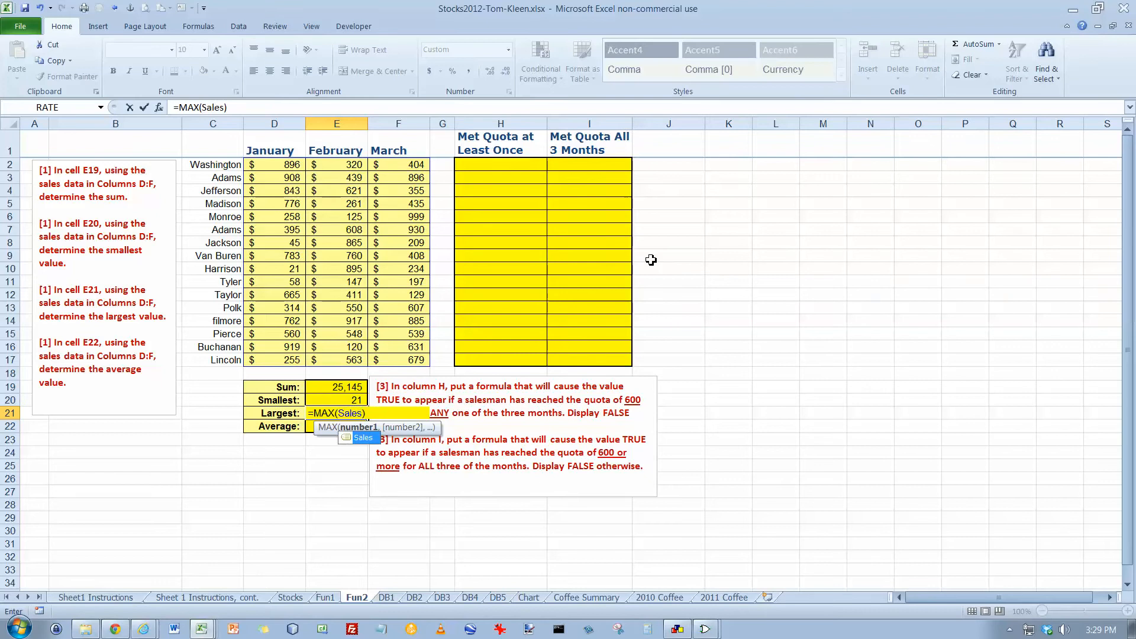
pyautogui.press('Return')
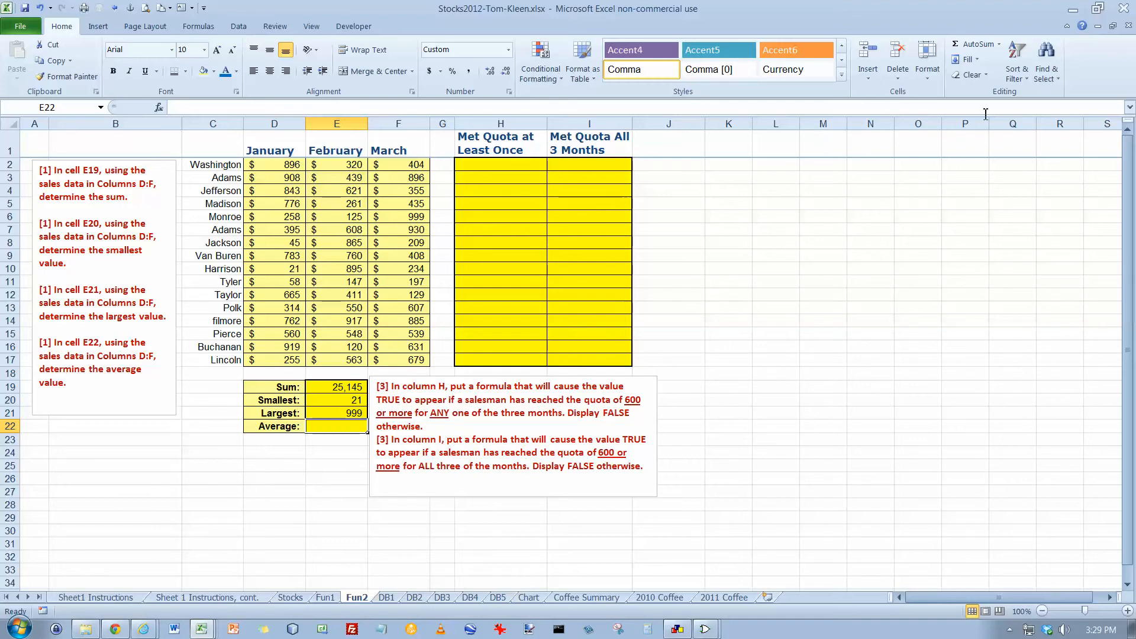
# - Calculate the average sales value in cell E22 with the formula =AVERAGE(Sales)
pyautogui.click(999, 44)
pyautogui.click(985, 77)
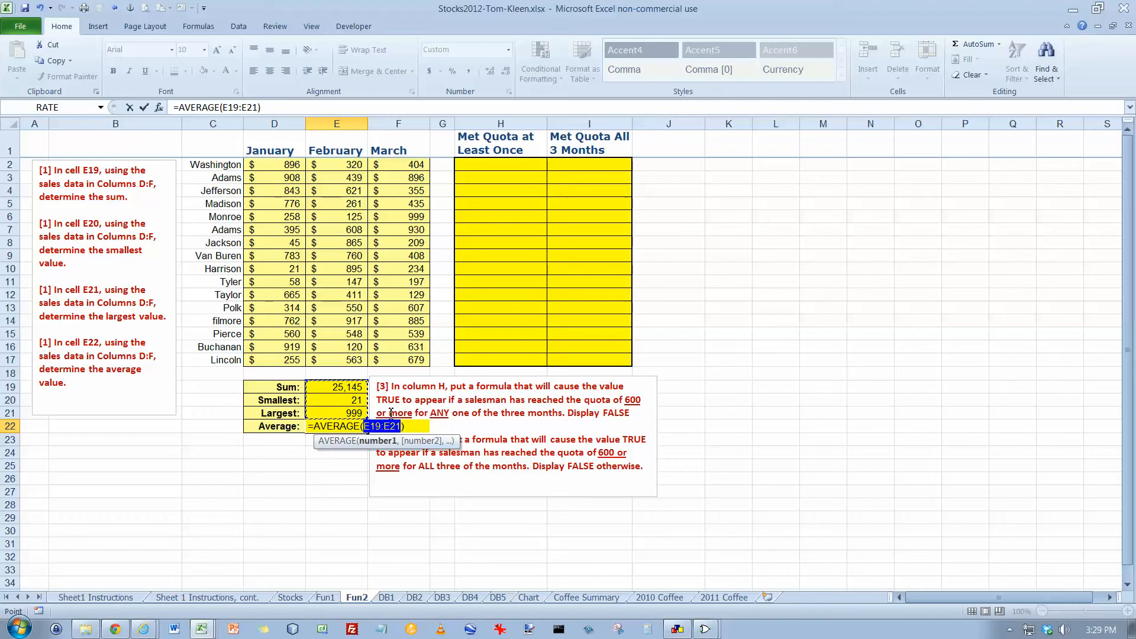
pyautogui.press('Return')
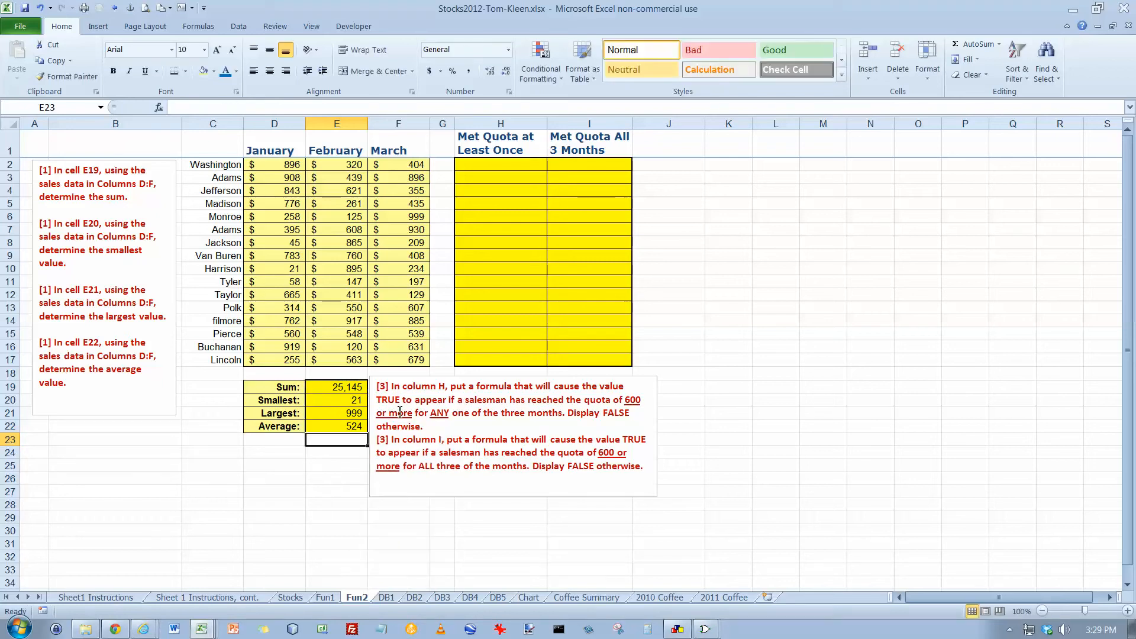
pyautogui.click(353, 427)
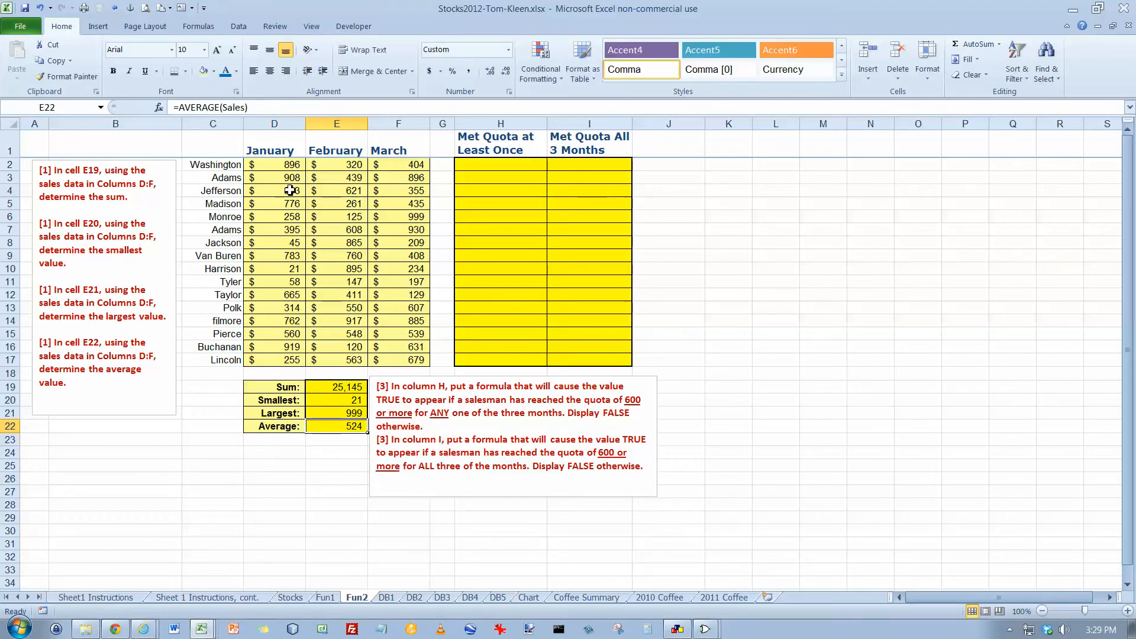
pyautogui.moveTo(290, 166); pyautogui.dragTo(399, 362)
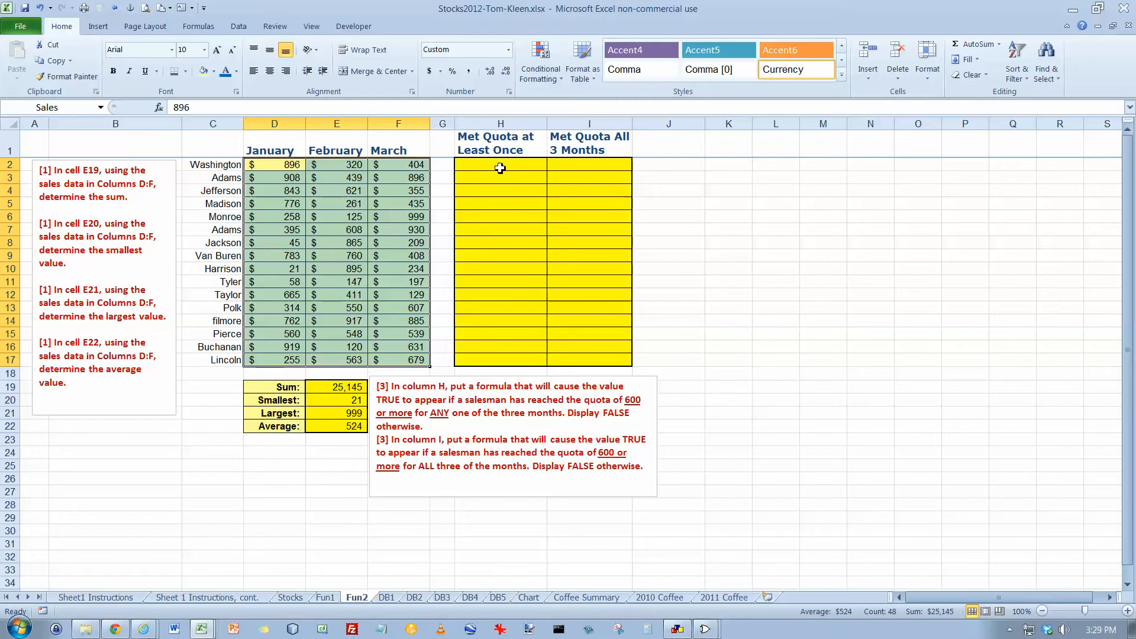
# - Enter =OR(D2>=600,E2>=600,F2>=600) in cell H2 and fill the formula down to H17
pyautogui.click(500, 168)
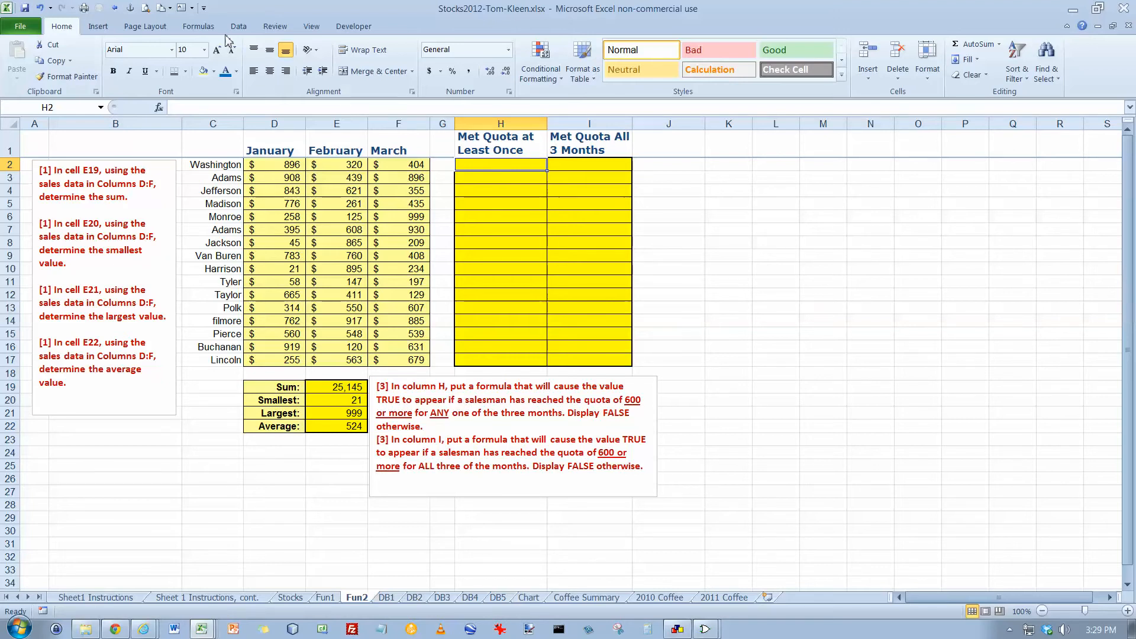
pyautogui.click(207, 27)
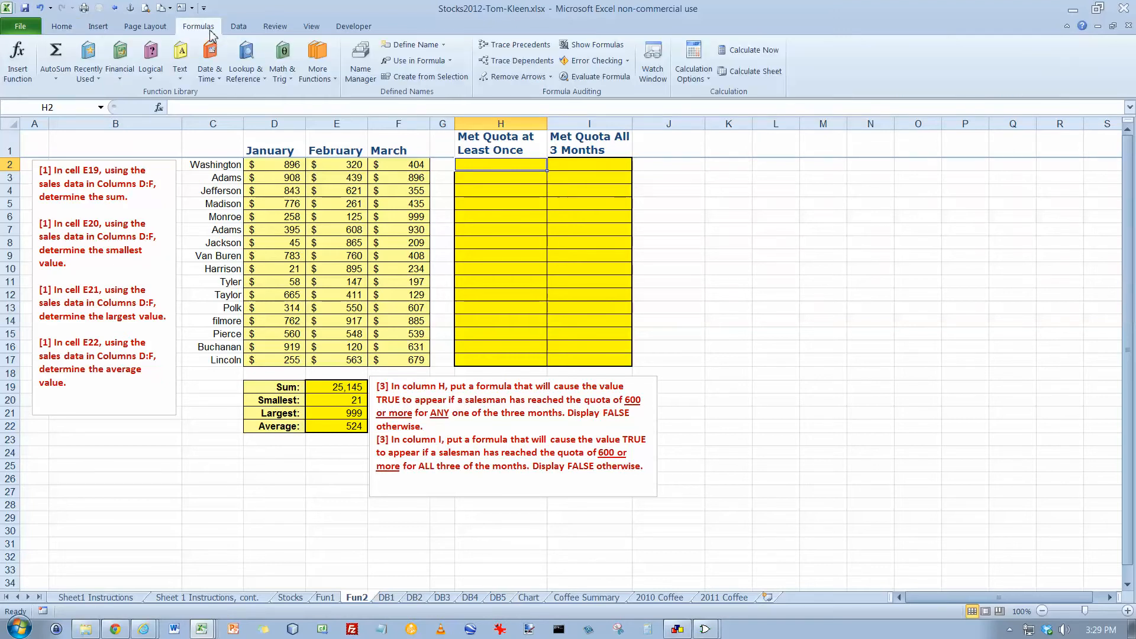
pyautogui.click(153, 75)
pyautogui.click(166, 177)
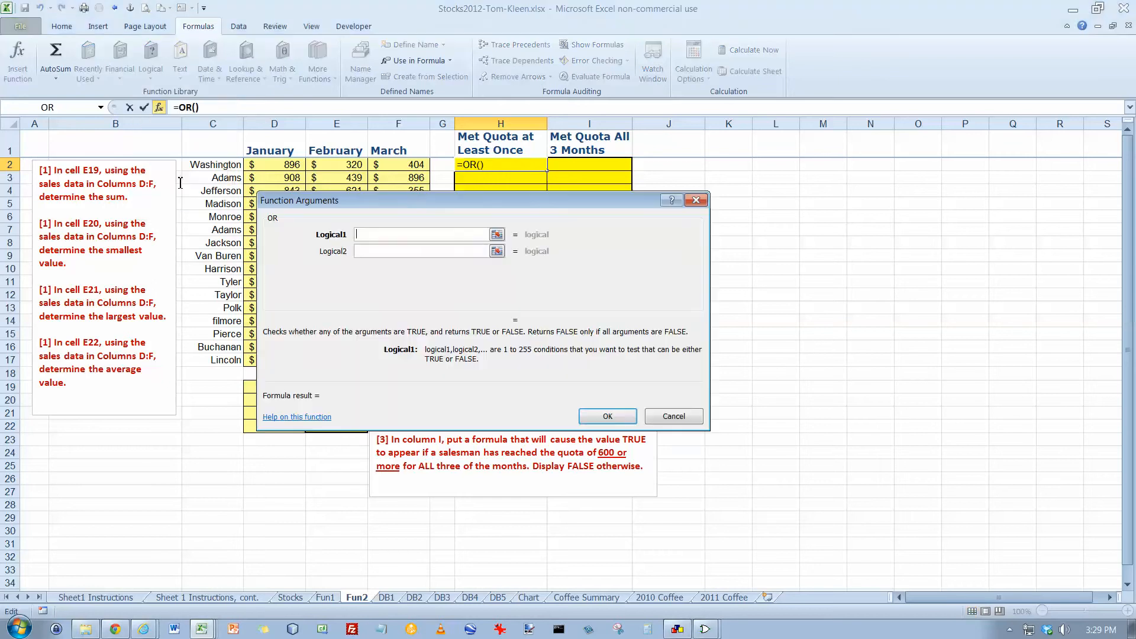
pyautogui.moveTo(414, 208); pyautogui.dragTo(792, 194)
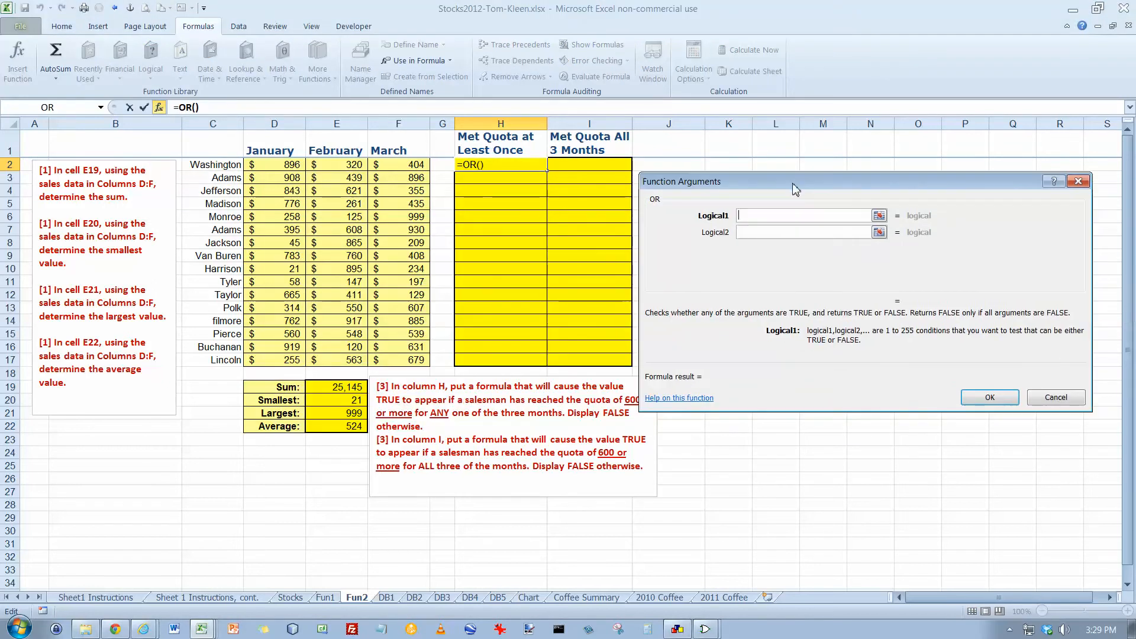
pyautogui.write('d2>=600')
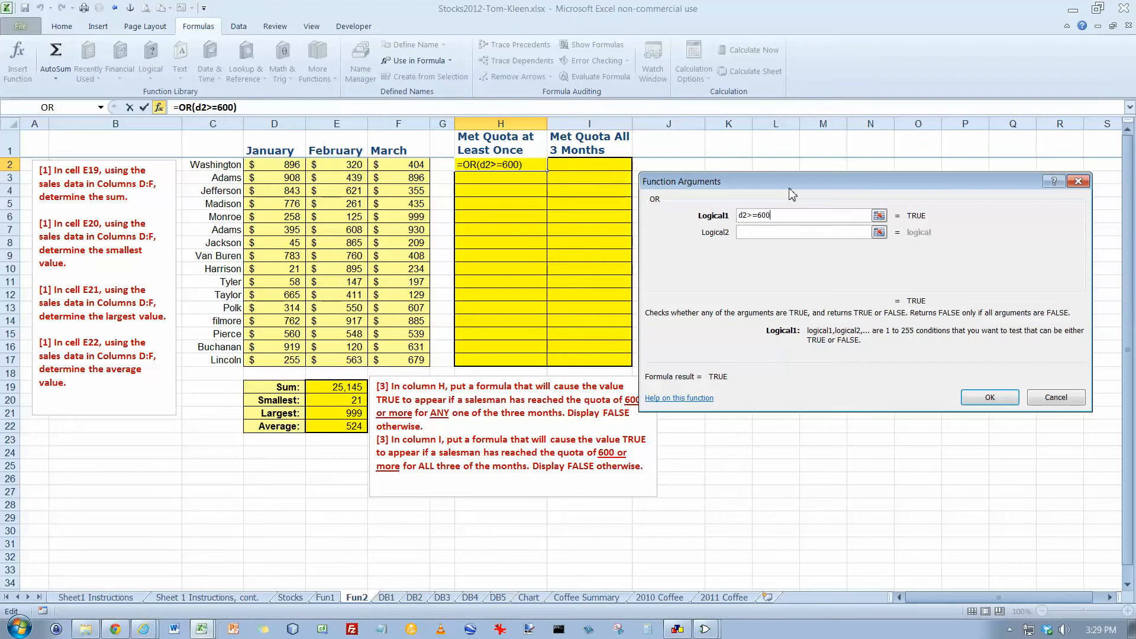
pyautogui.press('Tab')
pyautogui.write('e2>=600')
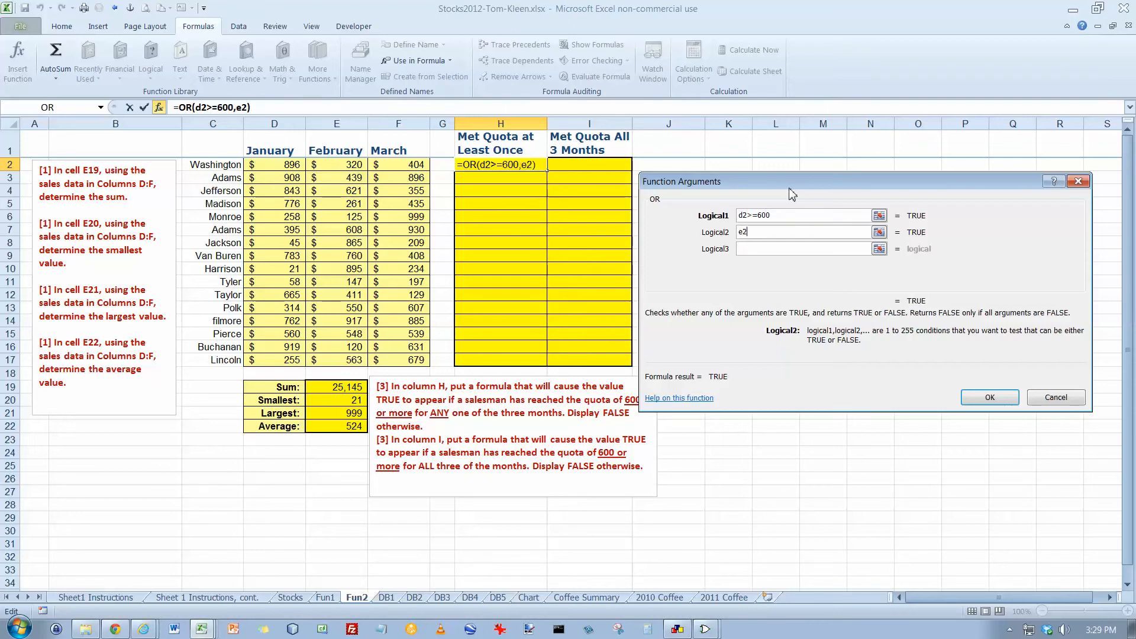
pyautogui.press('Tab')
pyautogui.write('f2<>')
pyautogui.press('BackSpace')
pyautogui.press('BackSpace')
pyautogui.write('>=600')
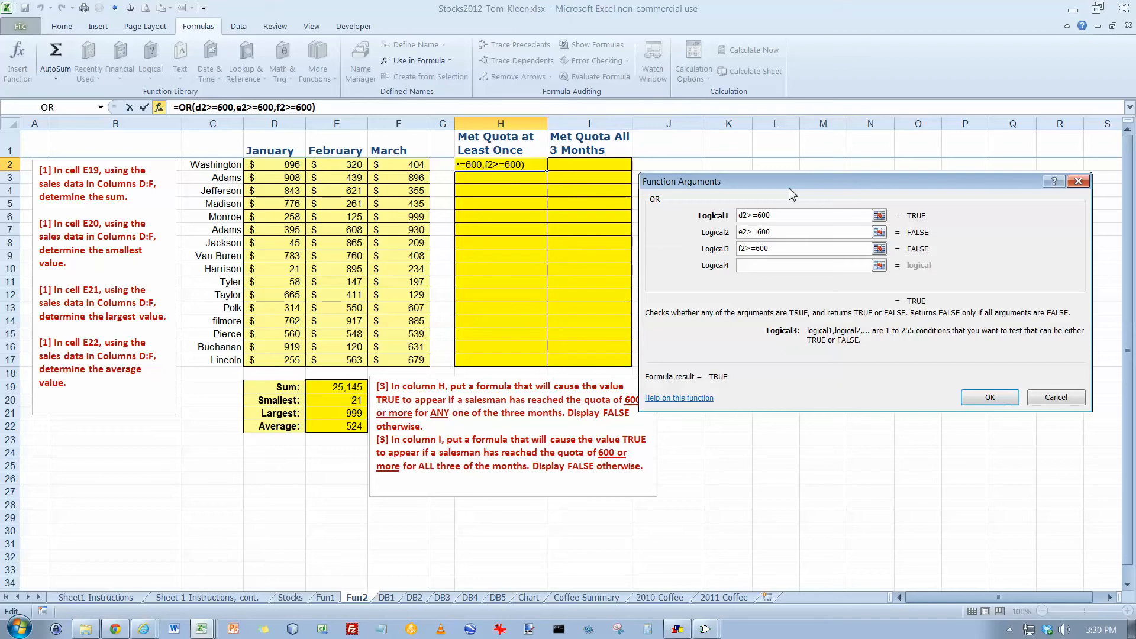
pyautogui.click(989, 397)
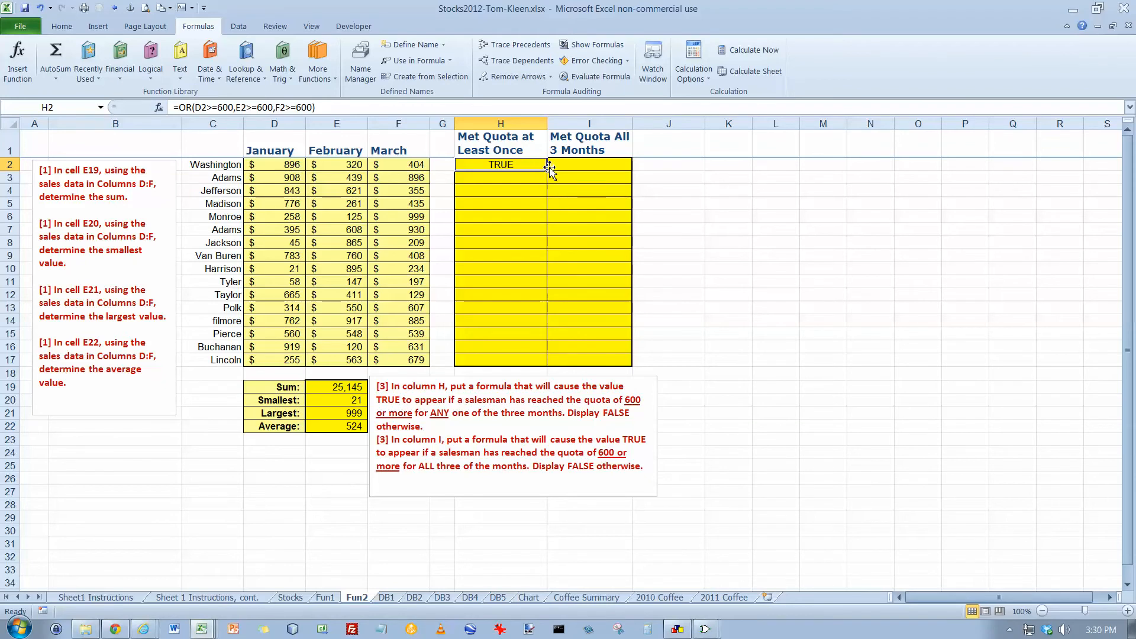
pyautogui.moveTo(550, 168); pyautogui.dragTo(554, 360)
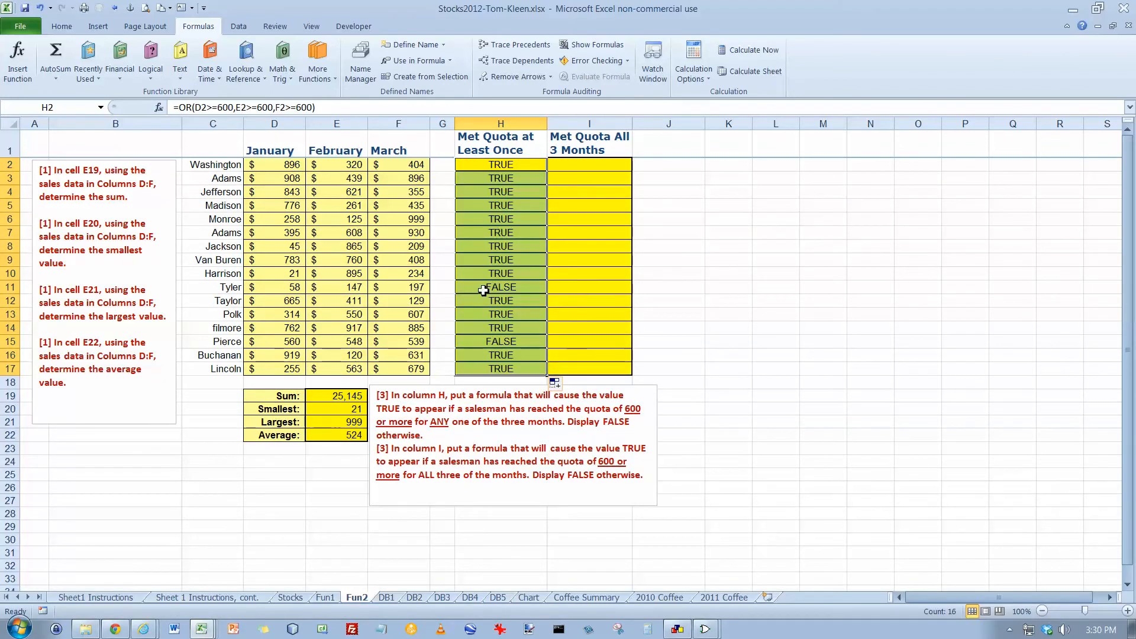
# - Compare the monthly sales in rows 11, 15 and 6 to 10 with their Met Quota at Least Once results
pyautogui.moveTo(303, 291); pyautogui.dragTo(428, 290)
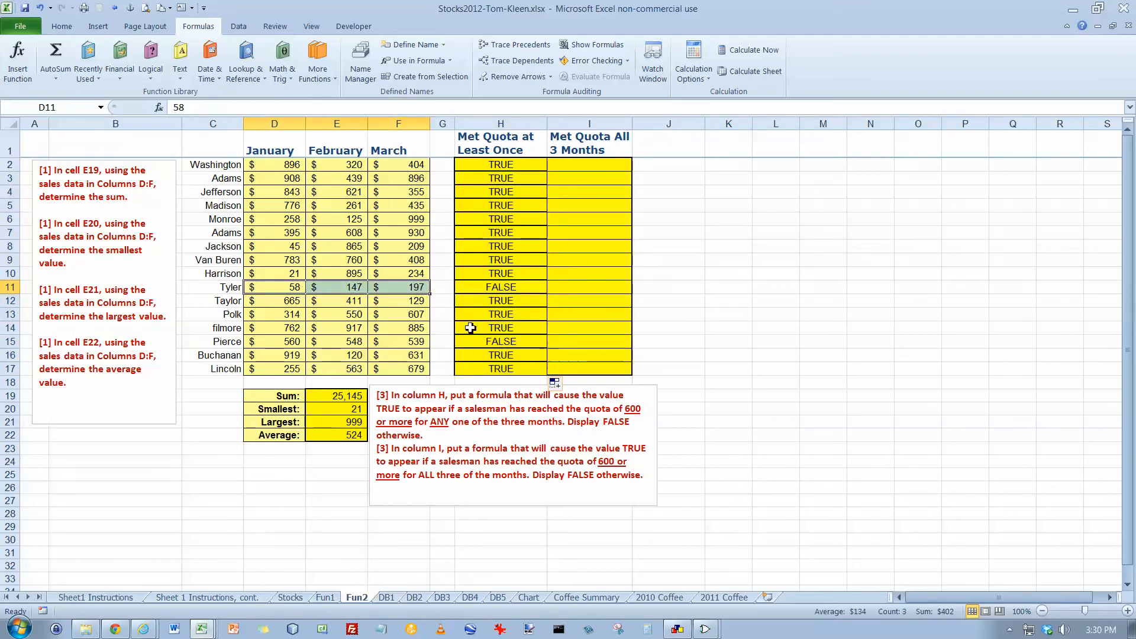
pyautogui.moveTo(293, 344); pyautogui.dragTo(387, 344)
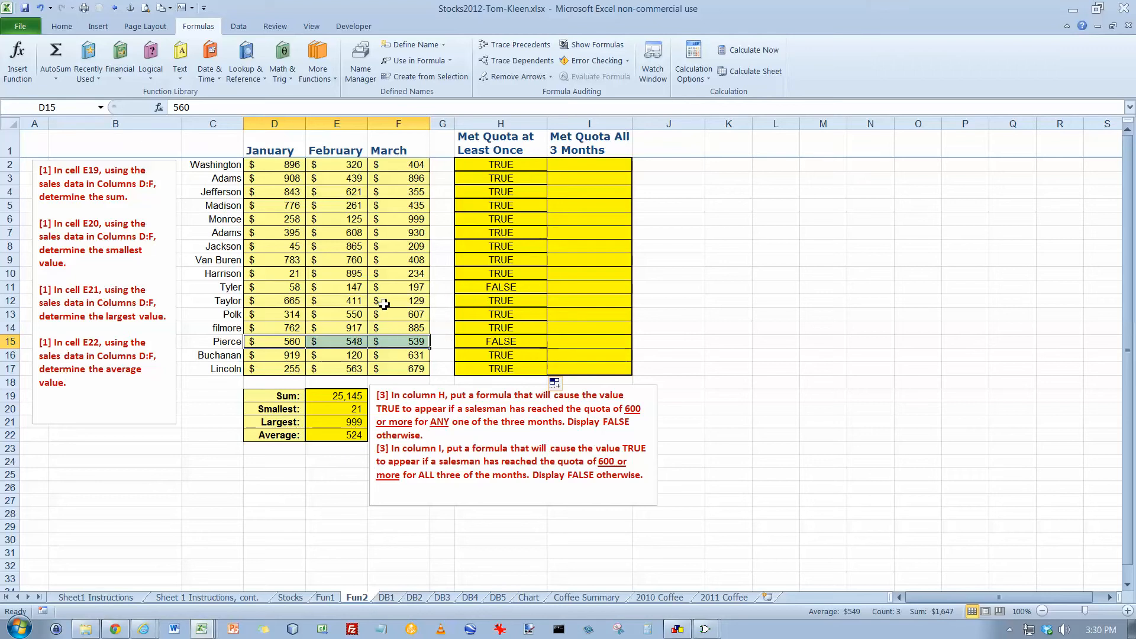
pyautogui.click(350, 275)
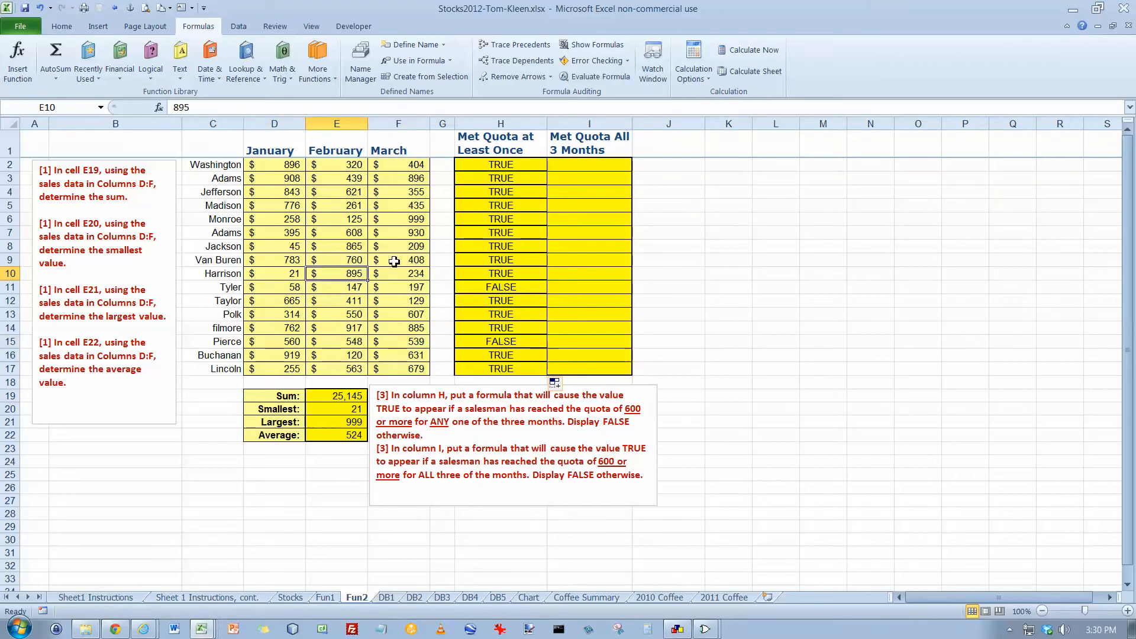
pyautogui.click(349, 258)
pyautogui.click(330, 246)
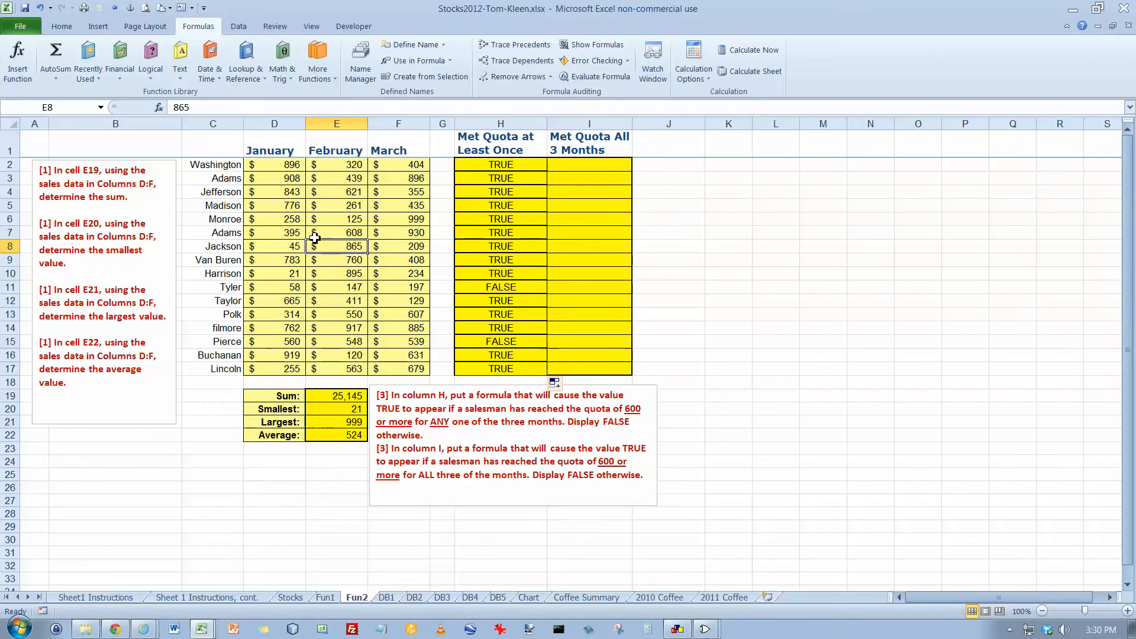
pyautogui.click(403, 235)
pyautogui.click(405, 220)
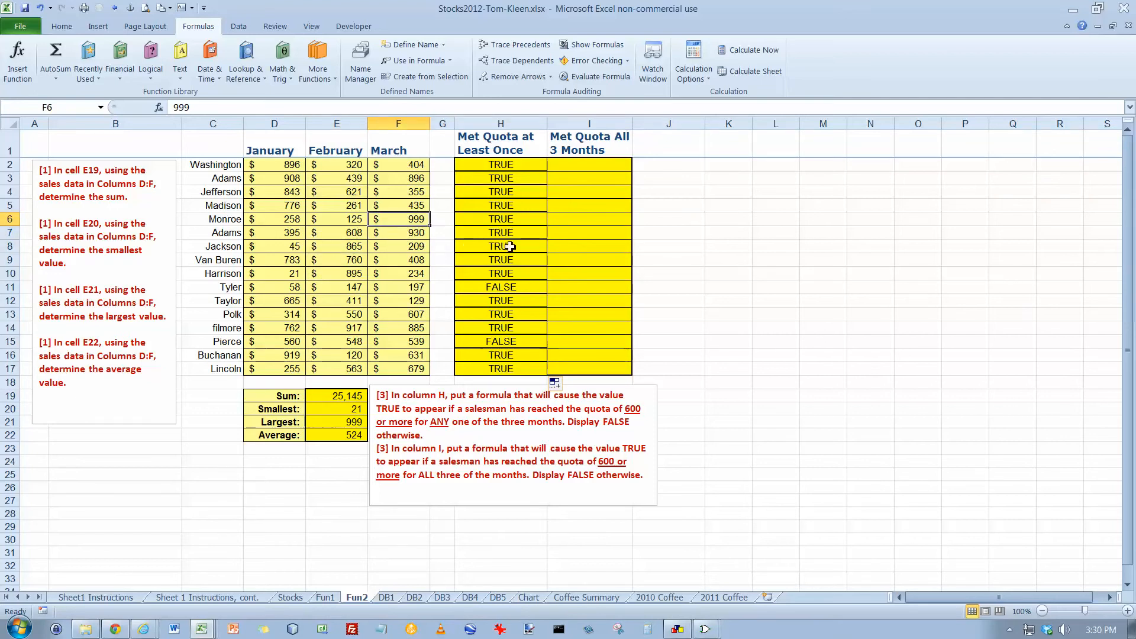
# - Enter =AND(D2>=600,E2>=600,F2>=600) in cell I2 and fill the formula down to I17
pyautogui.click(582, 167)
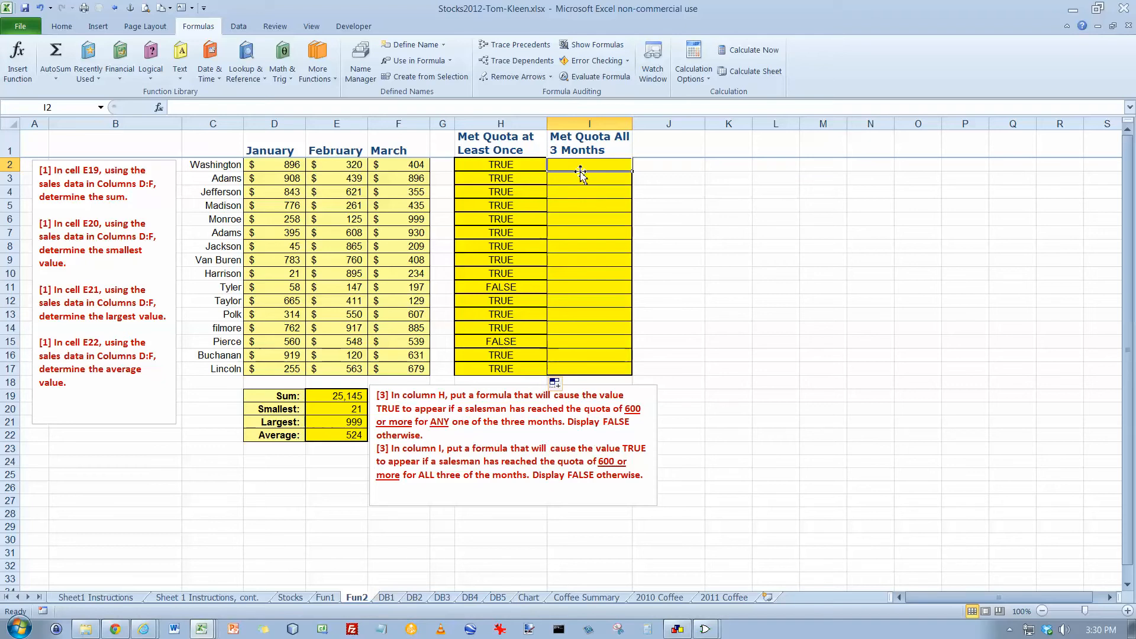
pyautogui.click(151, 56)
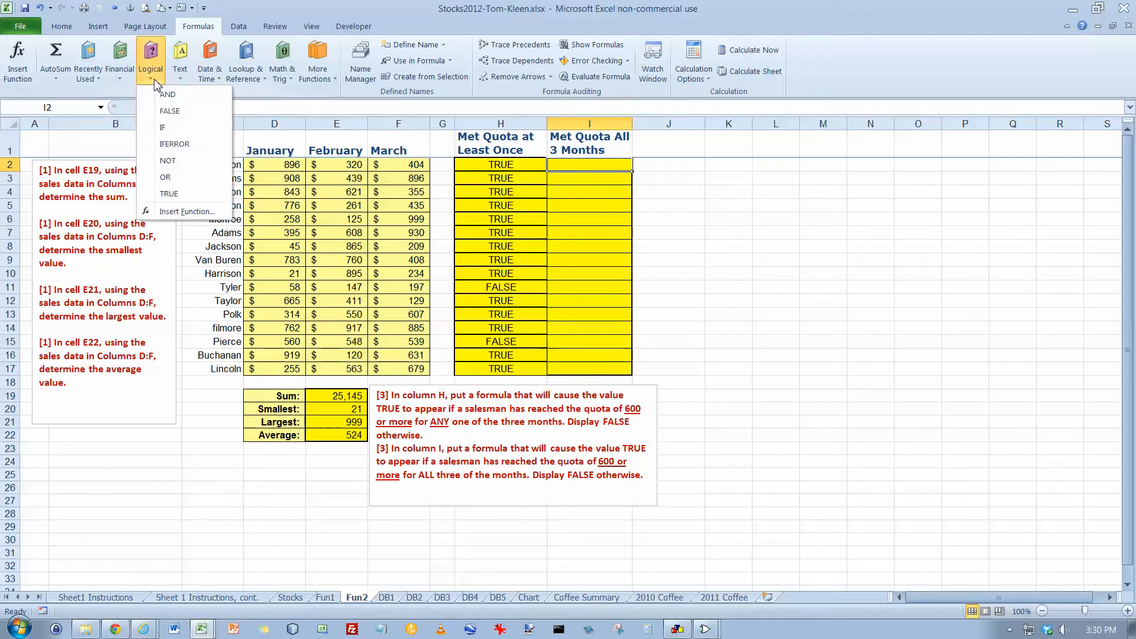
pyautogui.click(166, 95)
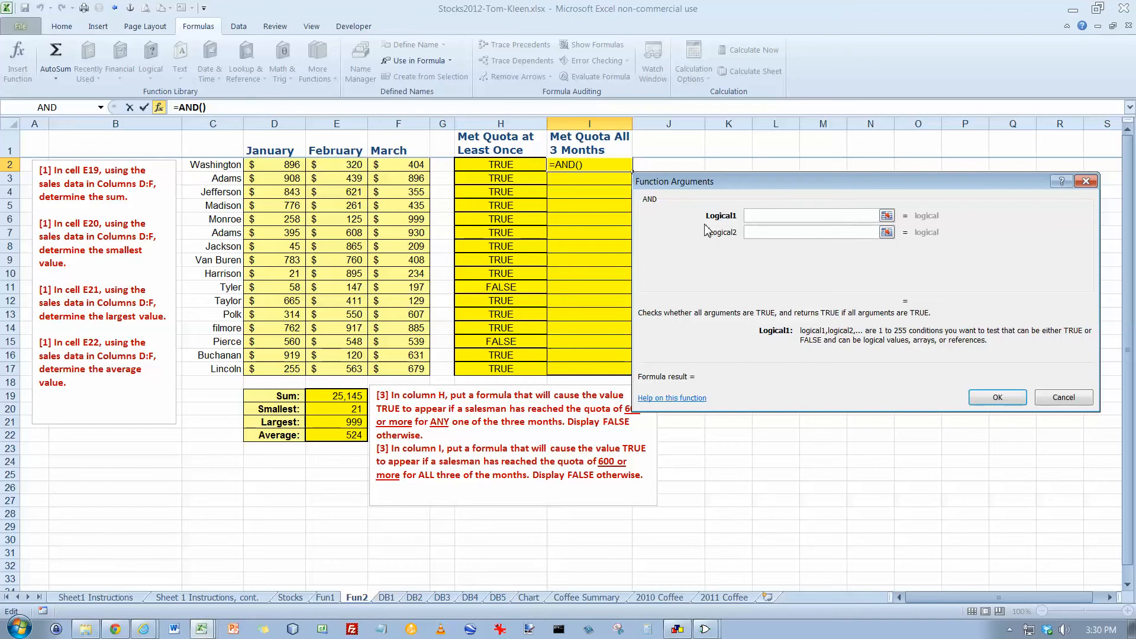
pyautogui.write('d2>=6')
pyautogui.press('Tab')
pyautogui.write('e2>=600')
pyautogui.press('Tab')
pyautogui.write('f2>=600')
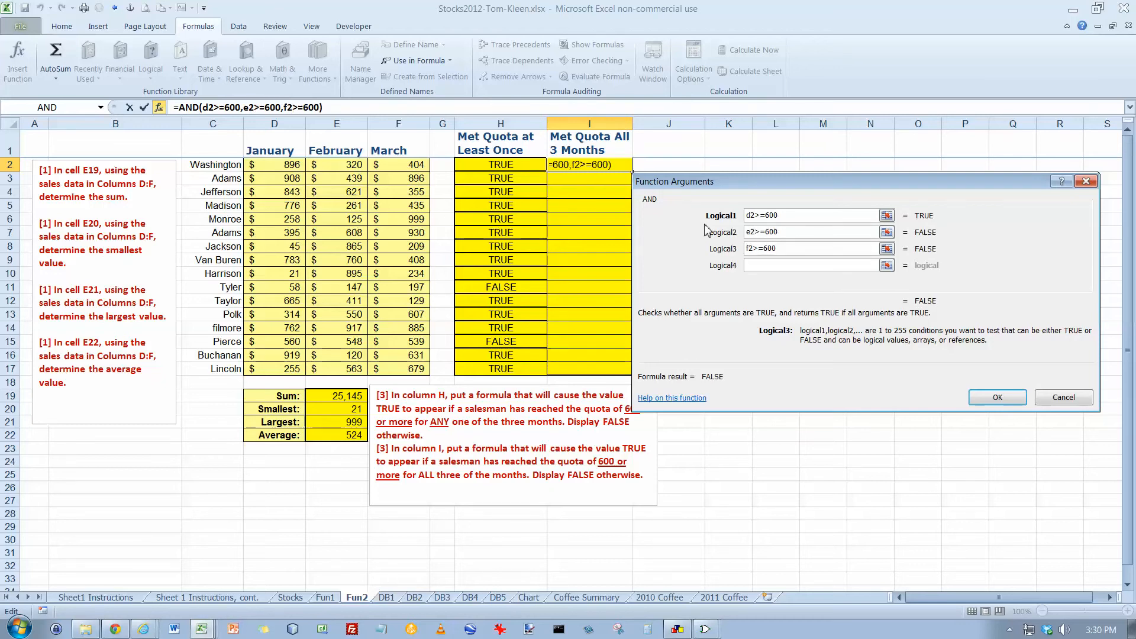
pyautogui.click(998, 397)
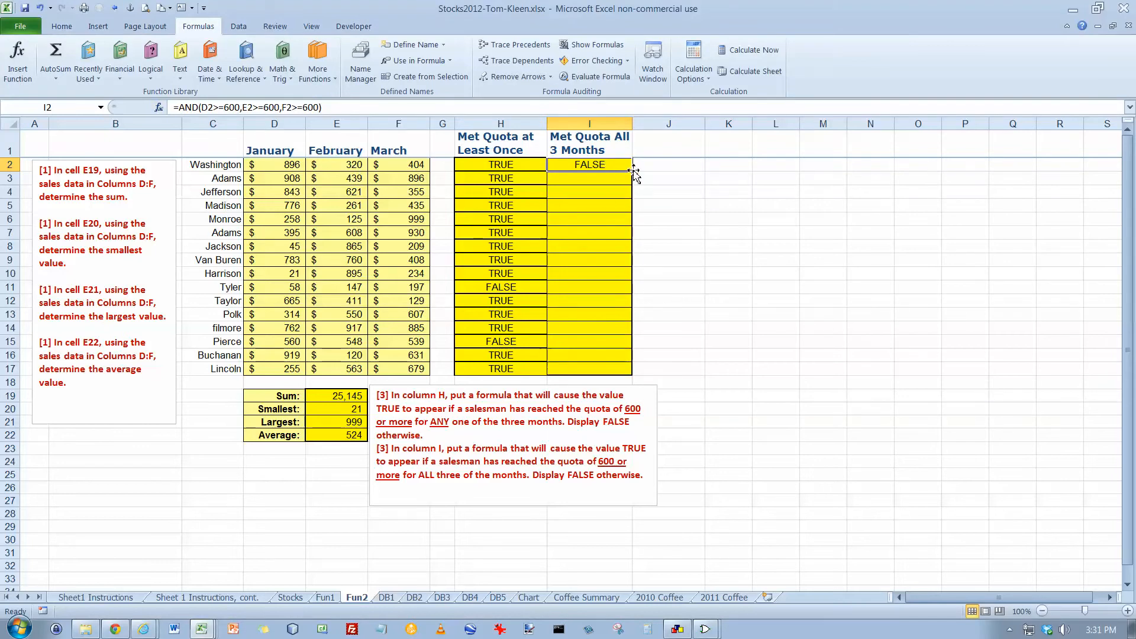
pyautogui.moveTo(632, 173); pyautogui.dragTo(634, 370)
# - Check row 14's monthly sales against its Met Quota All 3 Months result and review the results in columns H and I
pyautogui.click(596, 329)
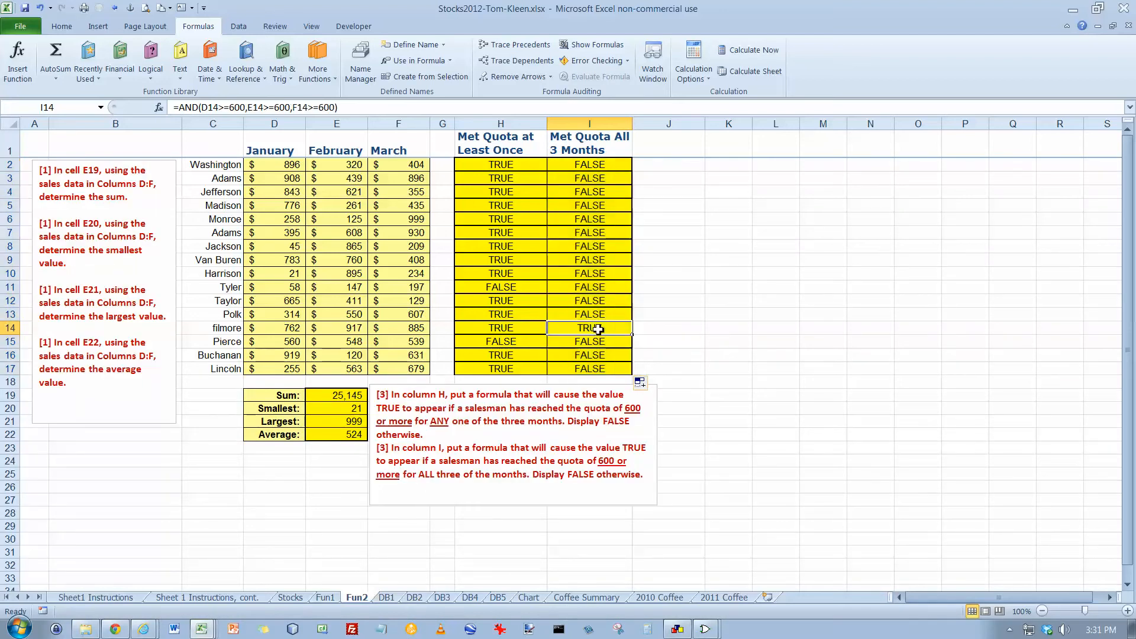
pyautogui.moveTo(293, 332); pyautogui.dragTo(417, 329)
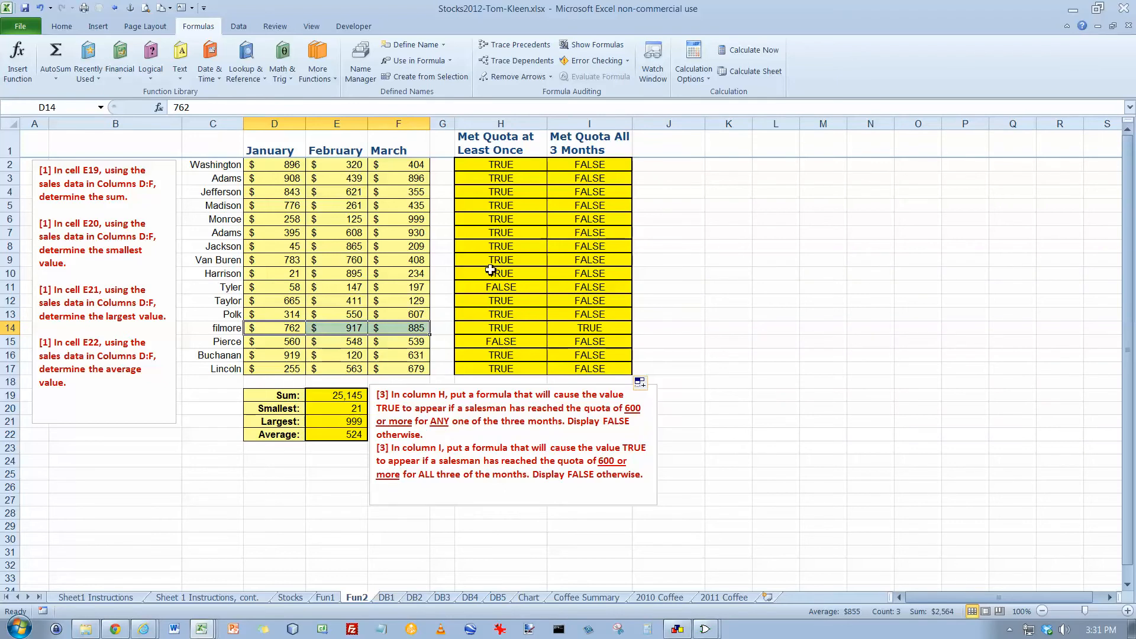
pyautogui.moveTo(515, 165); pyautogui.dragTo(515, 366)
pyautogui.moveTo(588, 164); pyautogui.dragTo(585, 368)
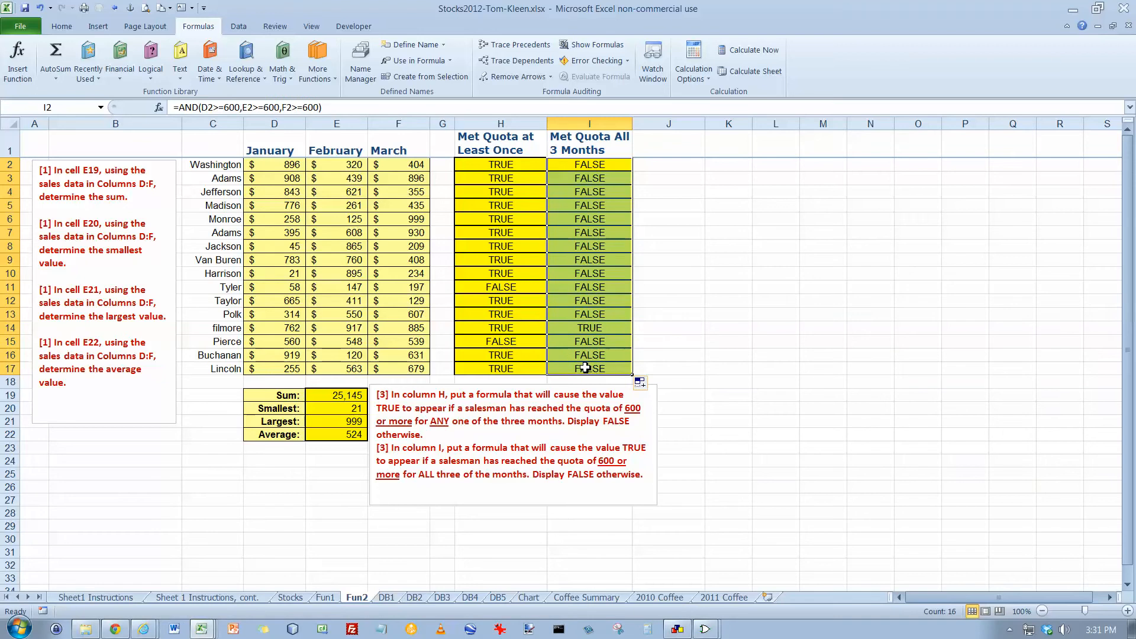
# - On the DB1 sheet, sort the stock data by Shares from largest to smallest
pyautogui.click(385, 597)
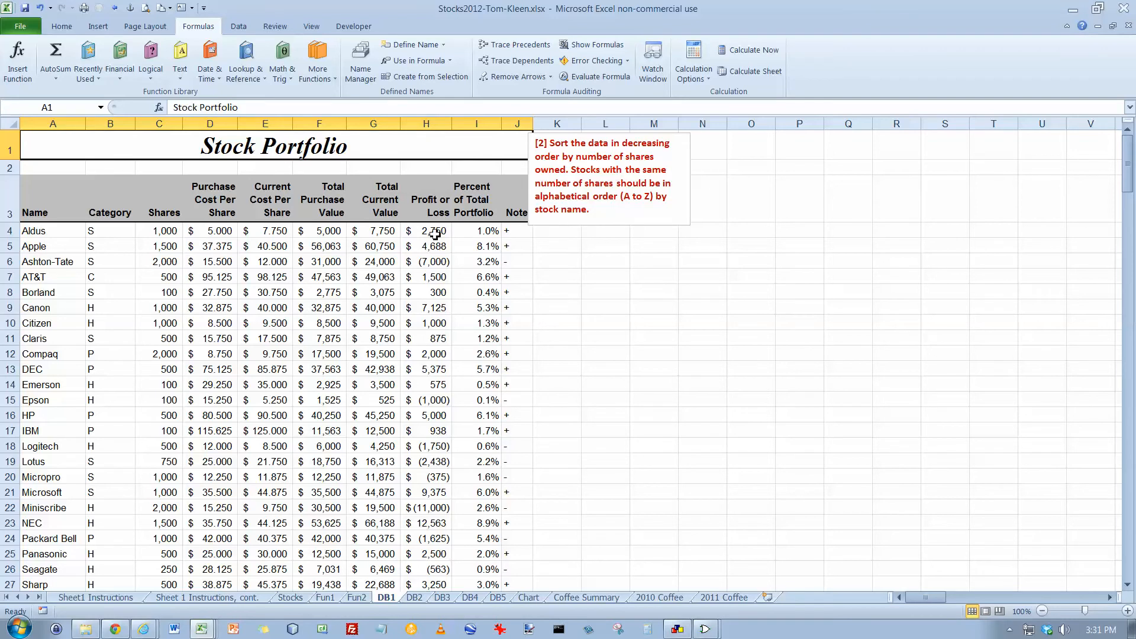
pyautogui.click(163, 234)
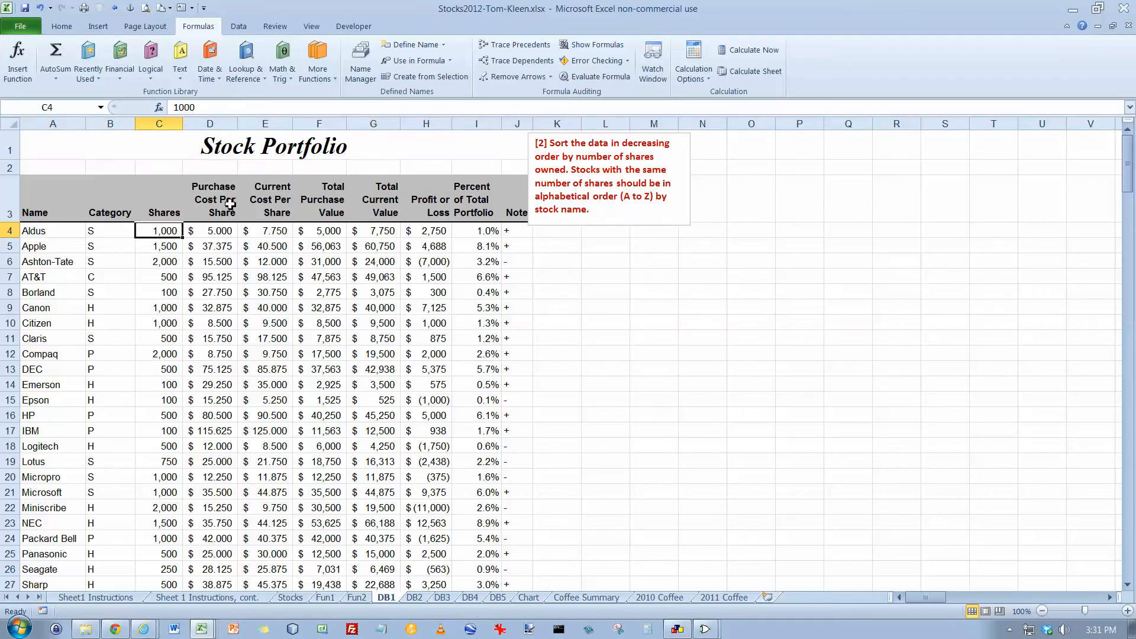
pyautogui.click(237, 28)
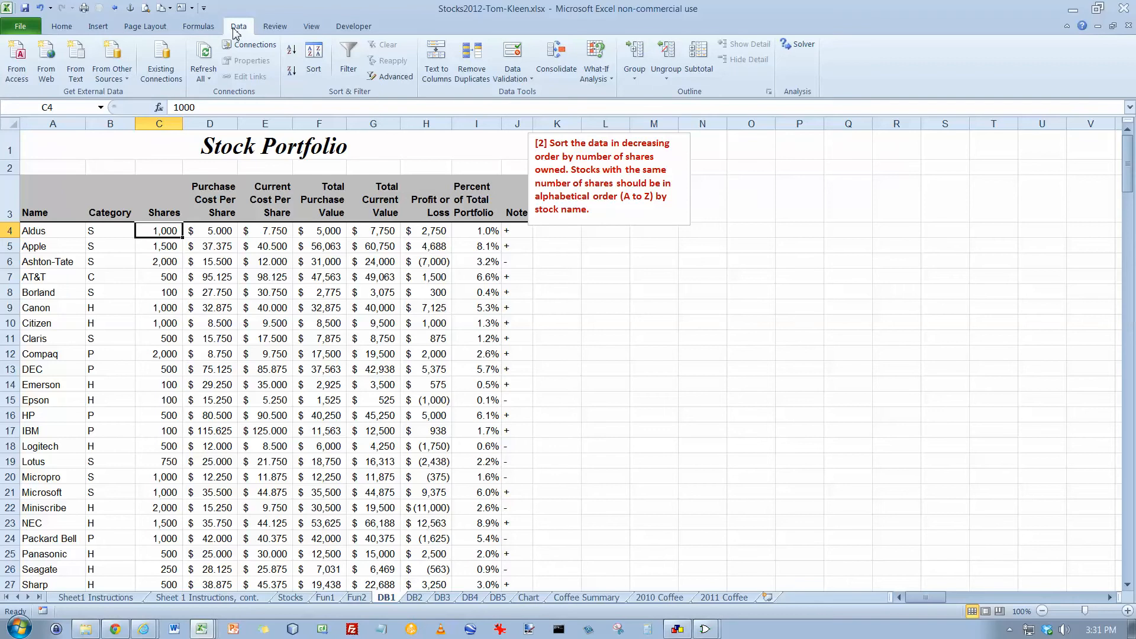
pyautogui.click(292, 72)
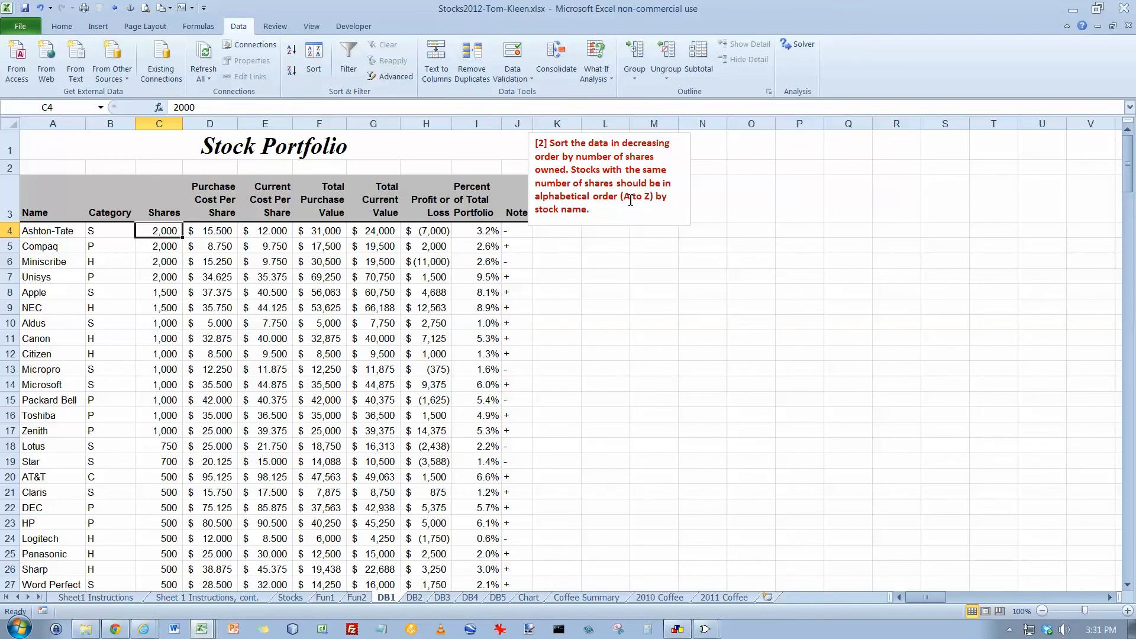
# - Add Name, A to Z, as a second sort level below Shares, largest to smallest, and apply the sort
pyautogui.click(317, 57)
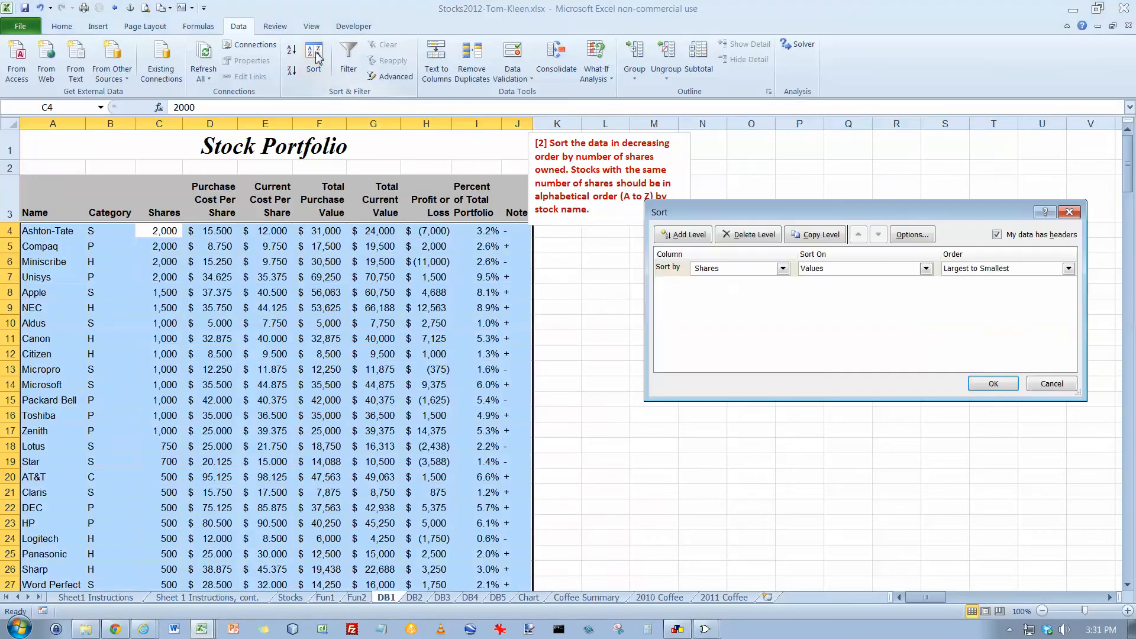
pyautogui.moveTo(764, 216); pyautogui.dragTo(457, 129)
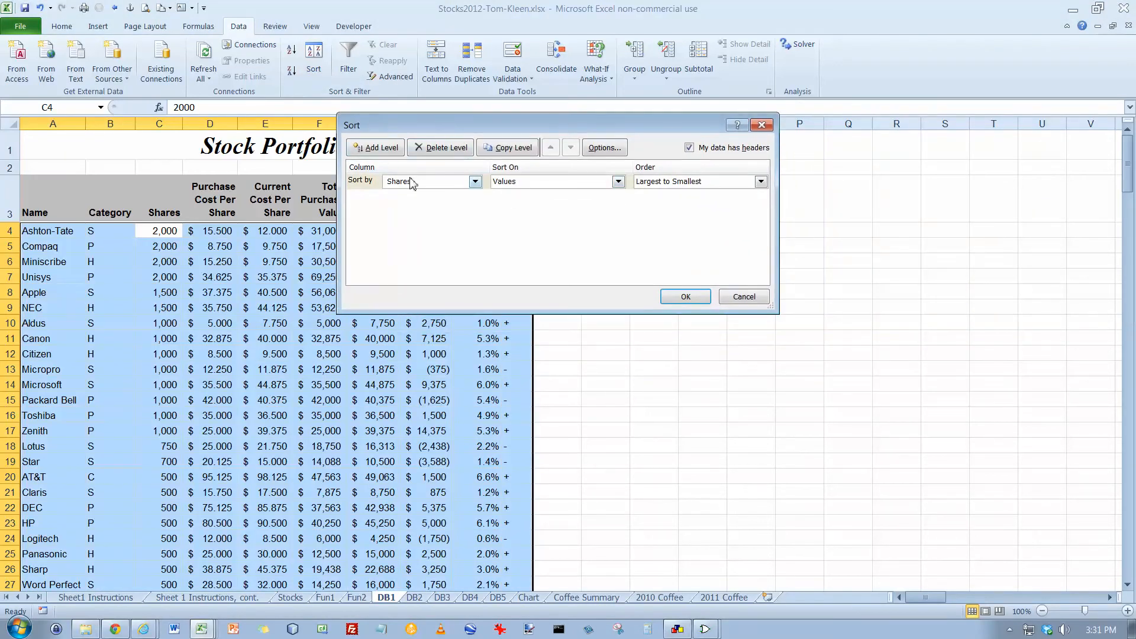
pyautogui.click(377, 147)
pyautogui.click(475, 198)
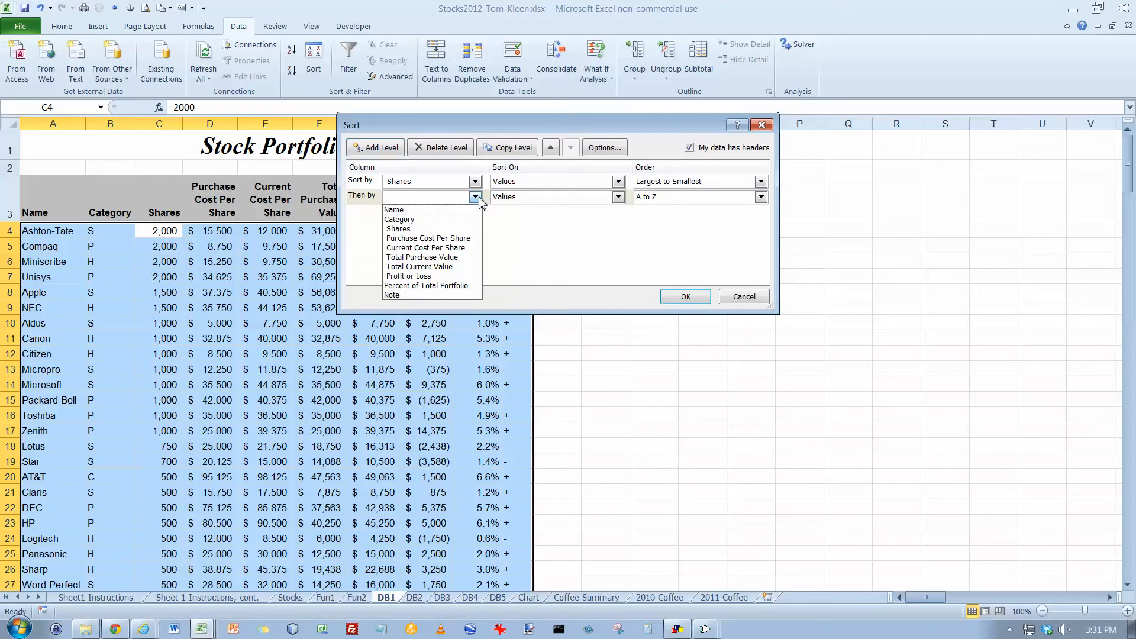
pyautogui.click(456, 209)
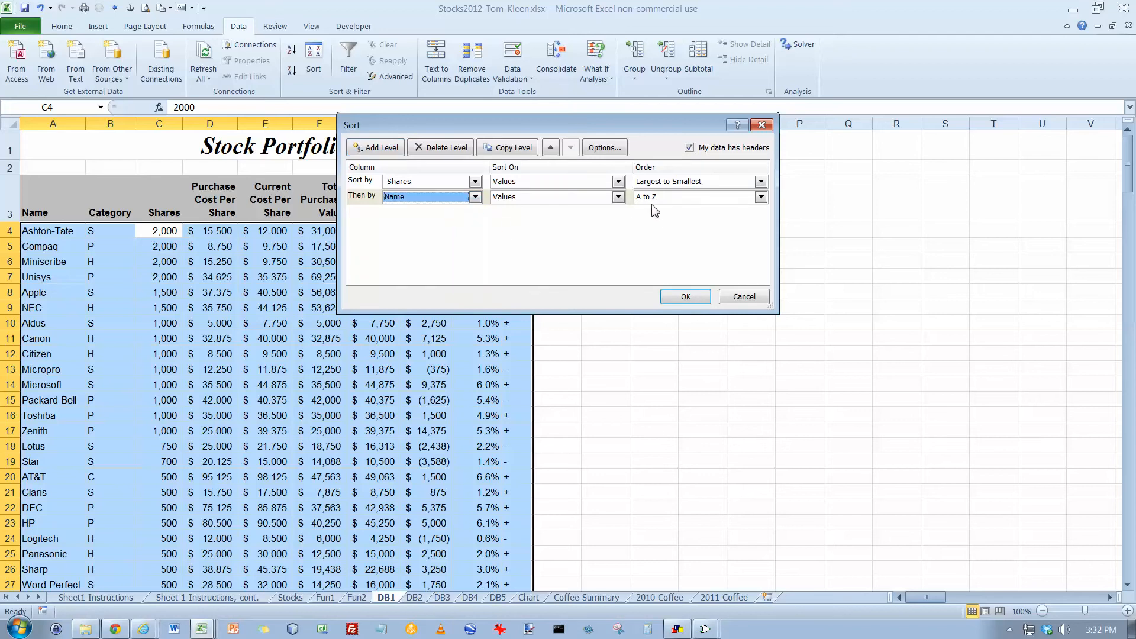
pyautogui.moveTo(591, 131); pyautogui.dragTo(864, 319)
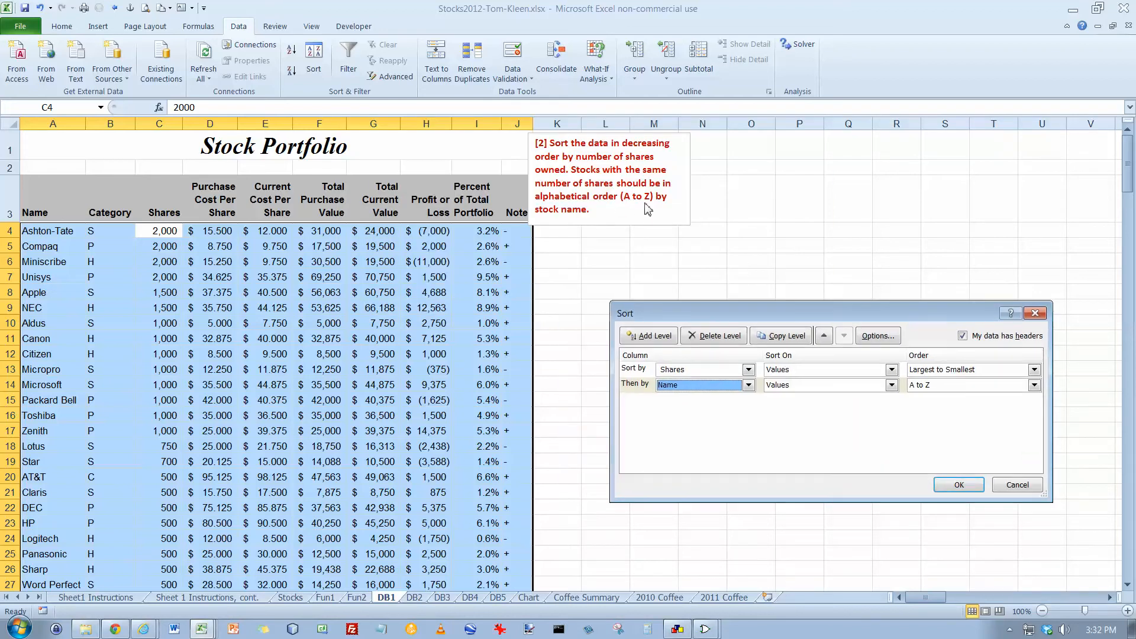
pyautogui.click(970, 485)
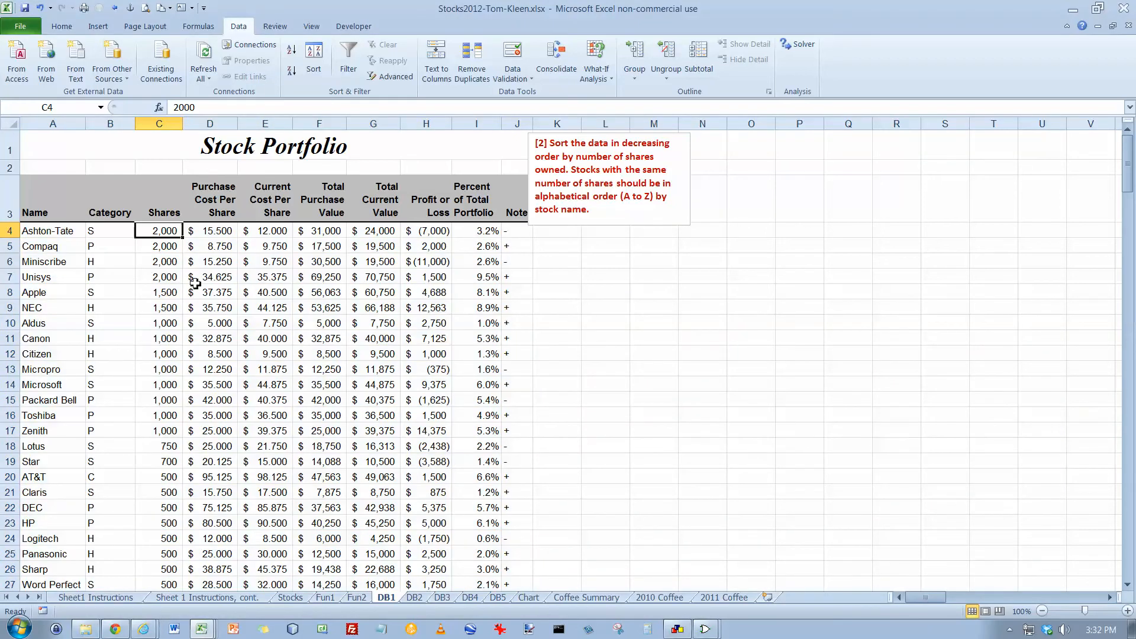
# - Check that stocks with equal share counts on DB1 are listed alphabetically by name
pyautogui.moveTo(171, 233); pyautogui.dragTo(167, 275)
pyautogui.moveTo(37, 231); pyautogui.dragTo(38, 277)
pyautogui.moveTo(160, 295); pyautogui.dragTo(166, 431)
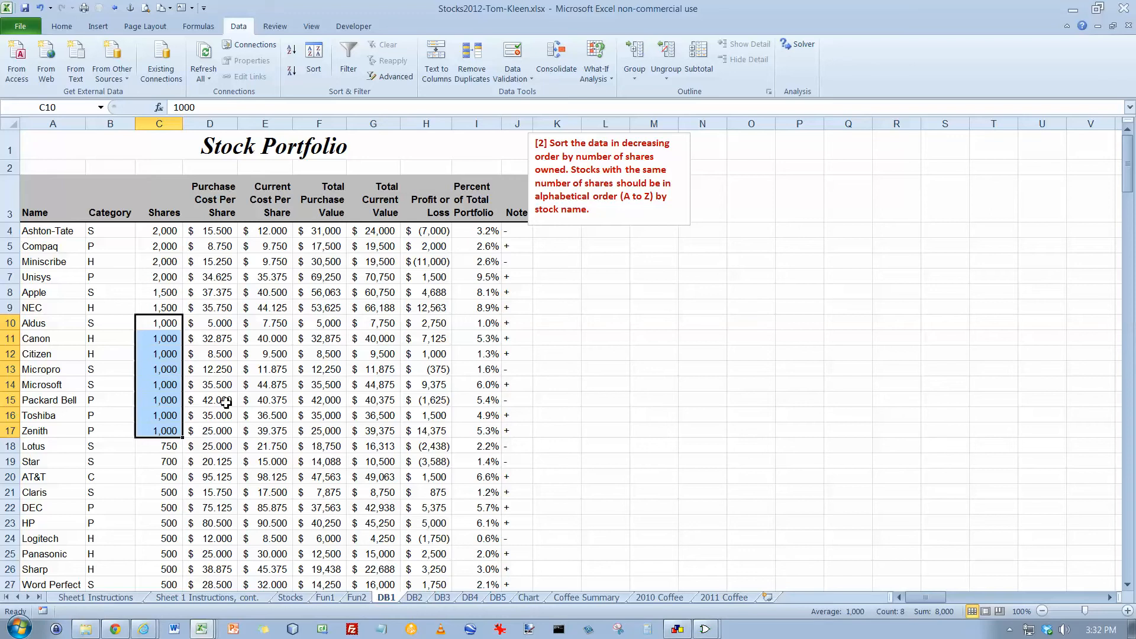
pyautogui.click(243, 155)
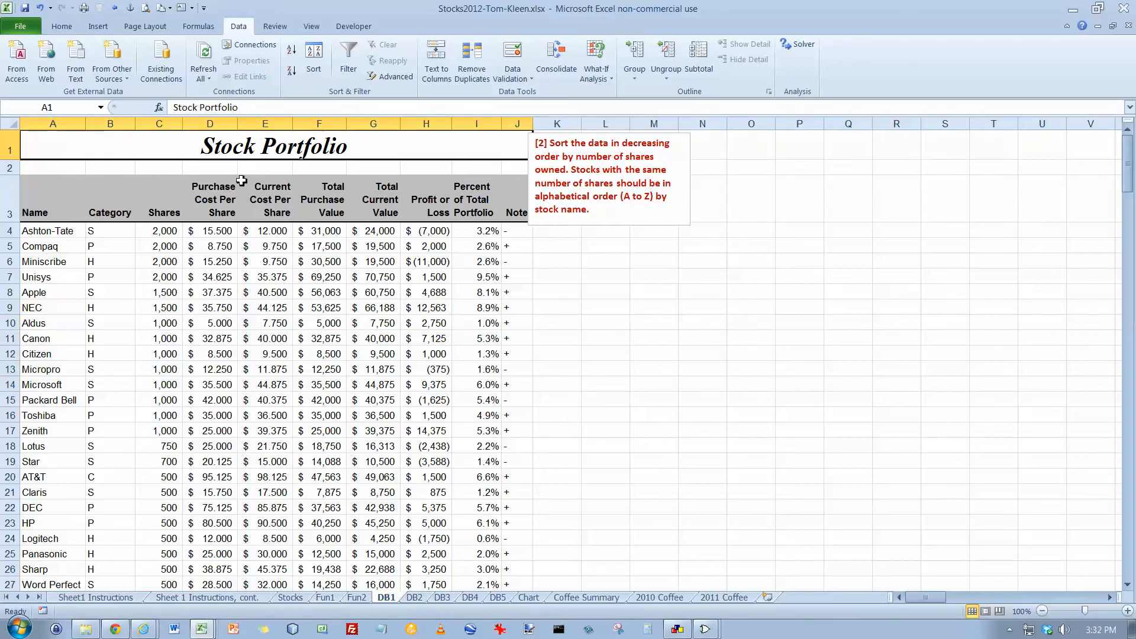
# - On the DB2 sheet, filter Profit or Loss with a number rule for values greater than or equal to 5000 and check the remaining rows
pyautogui.click(414, 598)
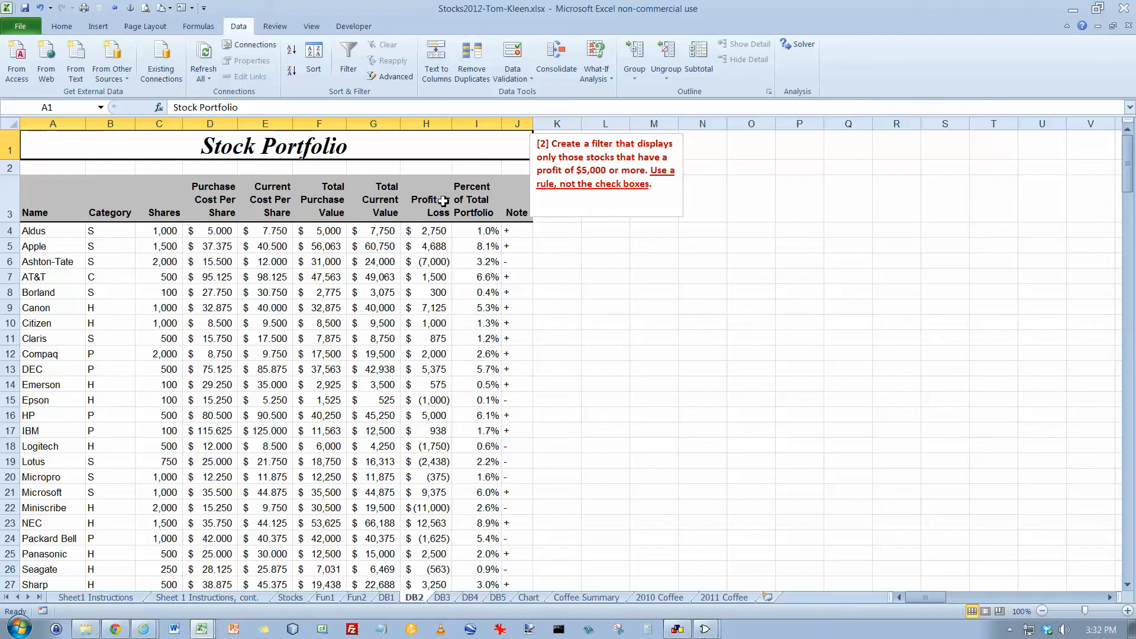
pyautogui.click(425, 124)
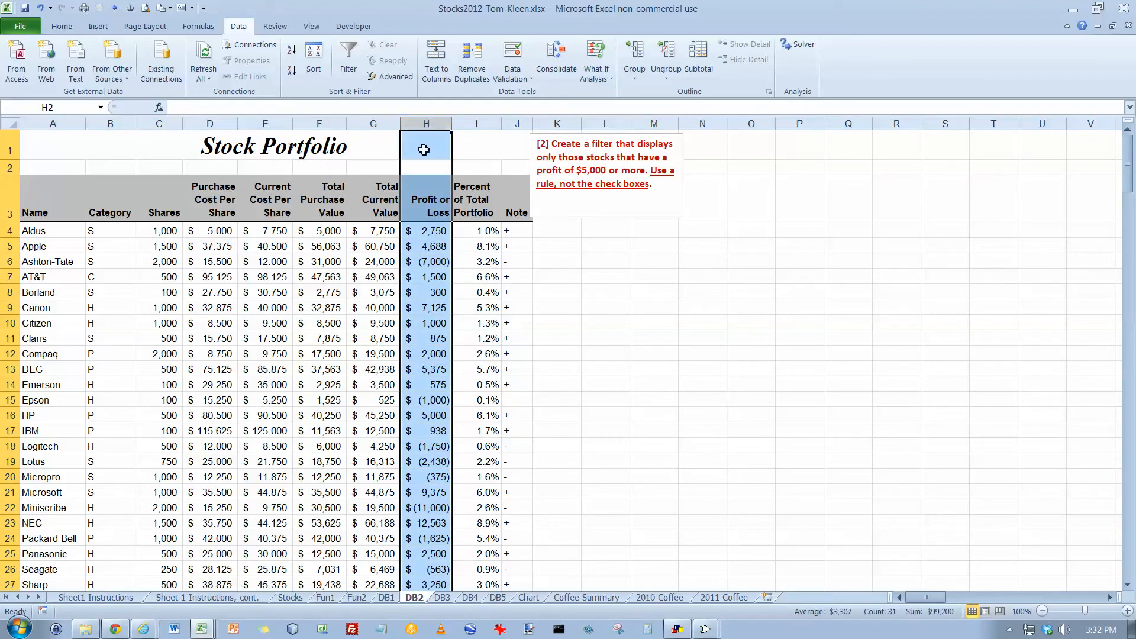
pyautogui.click(429, 232)
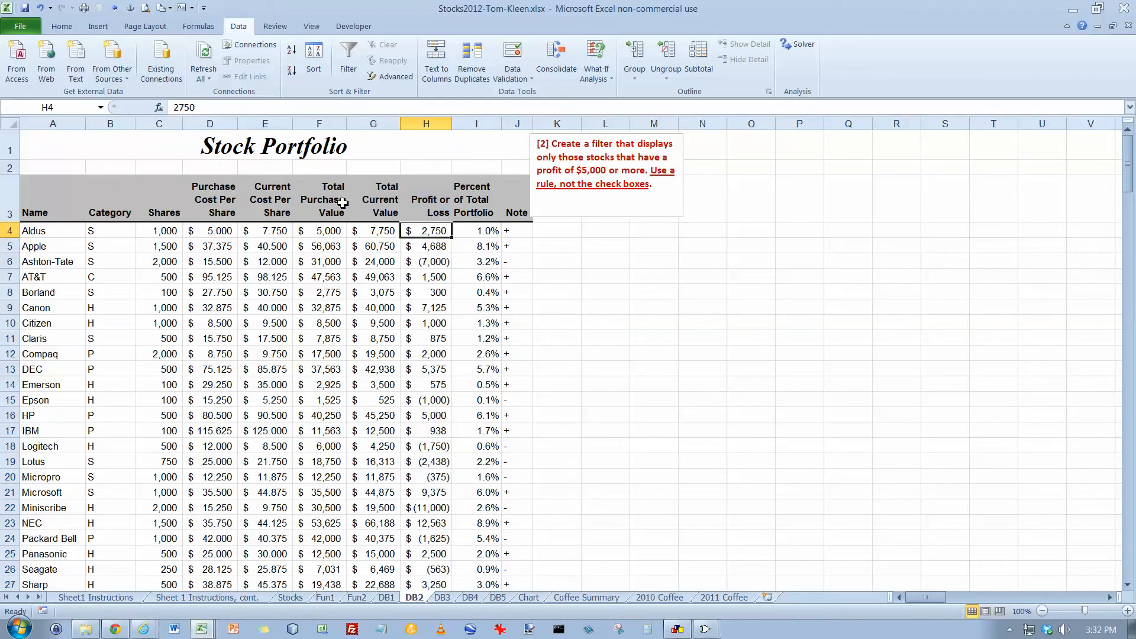
pyautogui.click(351, 53)
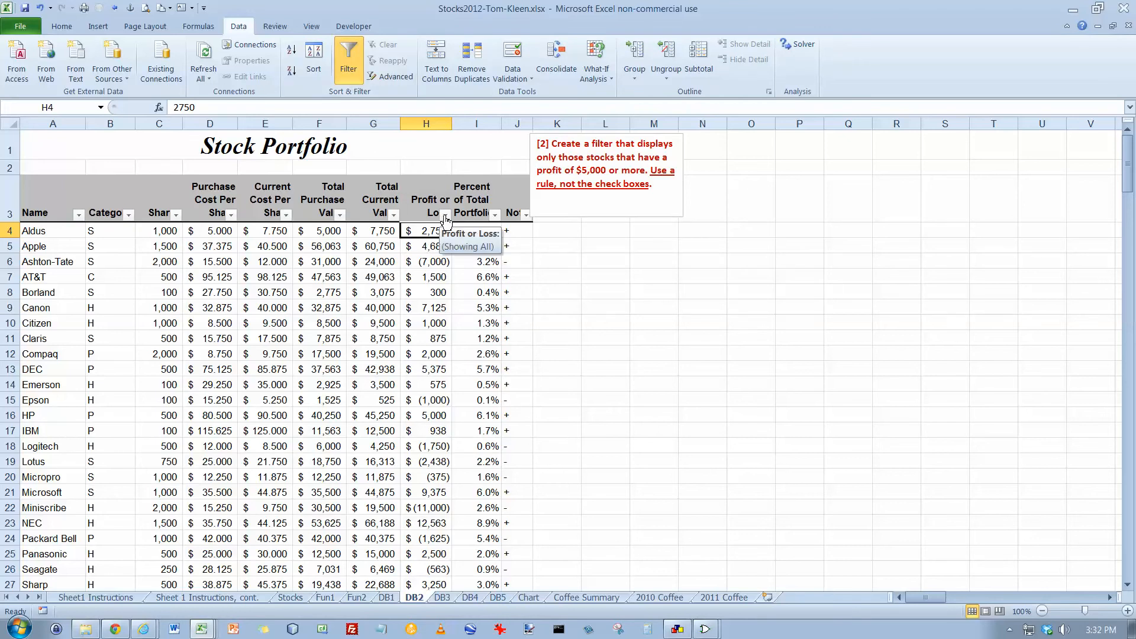
pyautogui.click(445, 214)
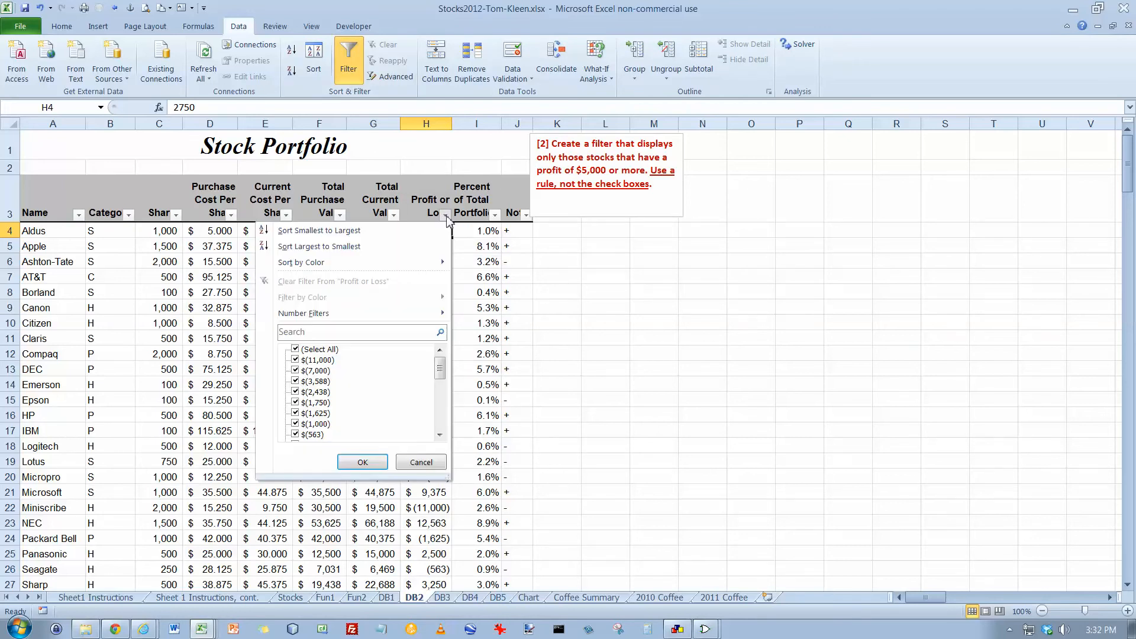
pyautogui.moveTo(342, 317)
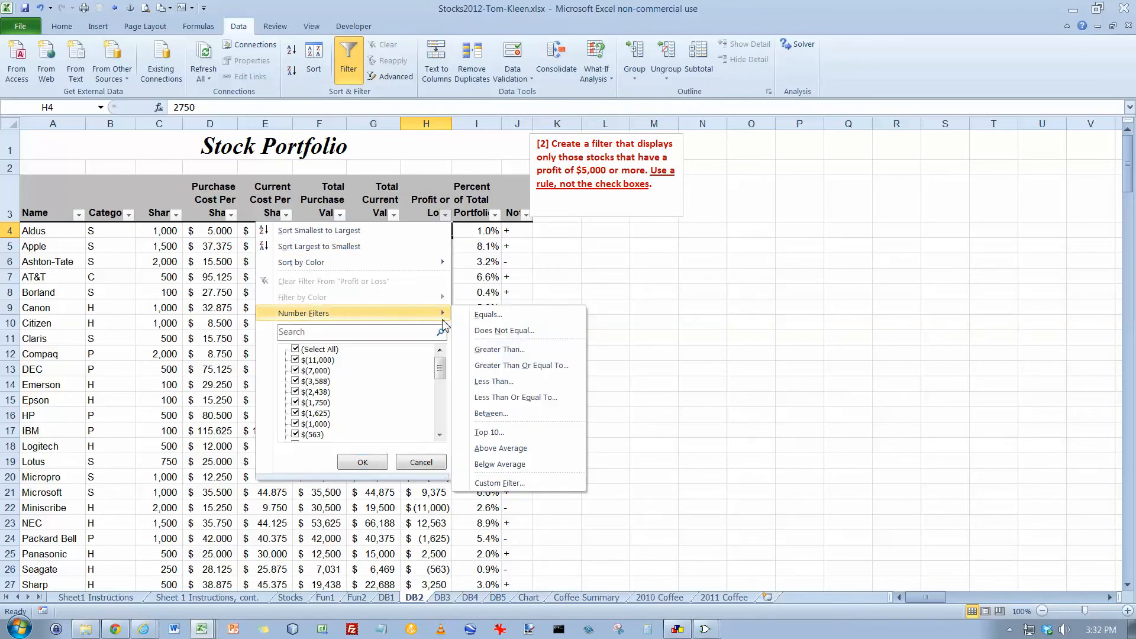
pyautogui.click(522, 366)
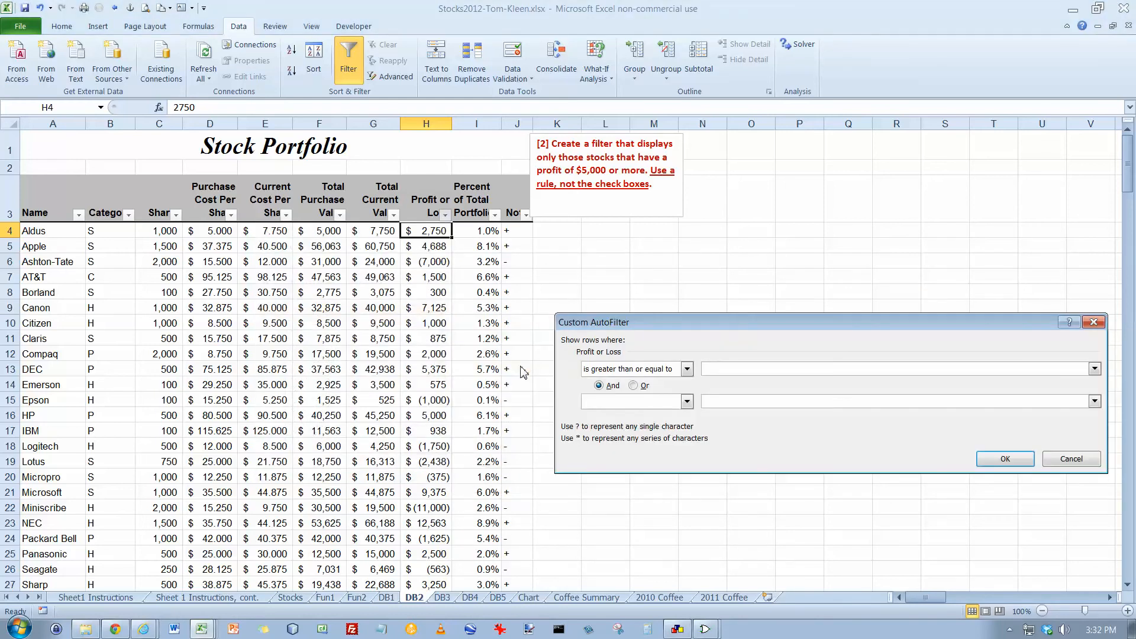
pyautogui.press('Return')
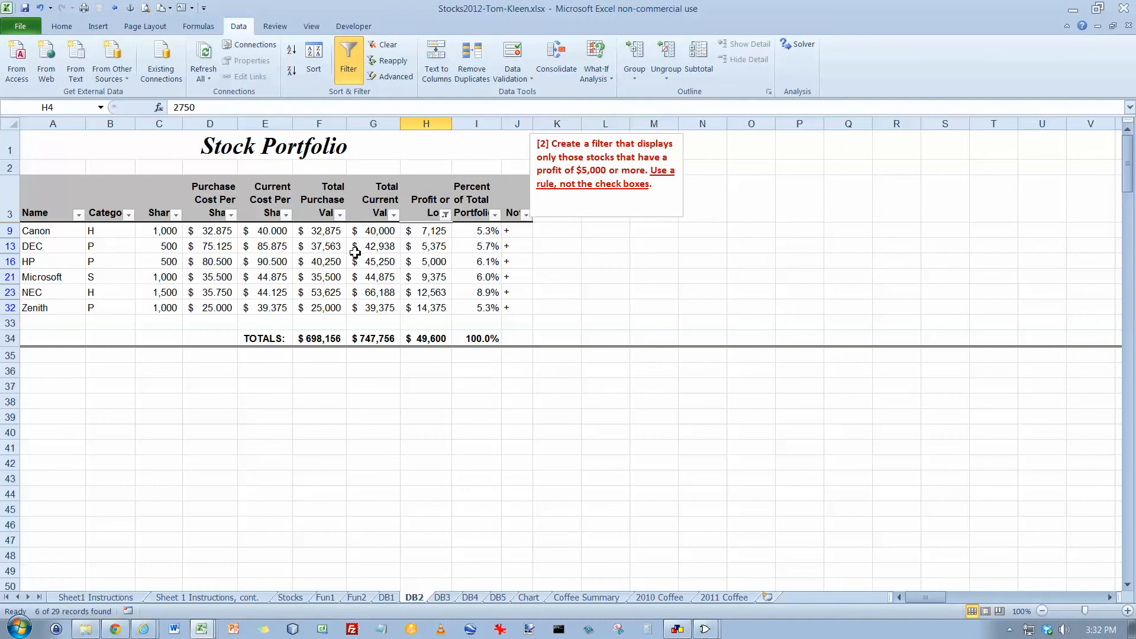
pyautogui.moveTo(423, 232); pyautogui.dragTo(424, 307)
pyautogui.click(428, 231)
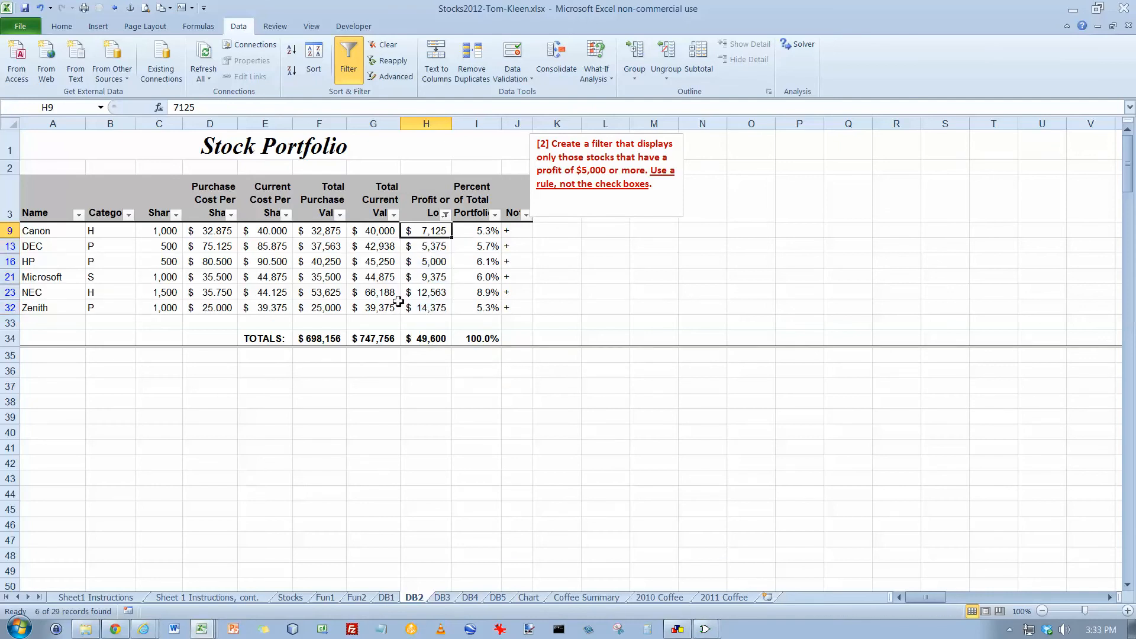
# - On the DB3 sheet, filter the Category column to show only stocks in categories P and S
pyautogui.click(442, 598)
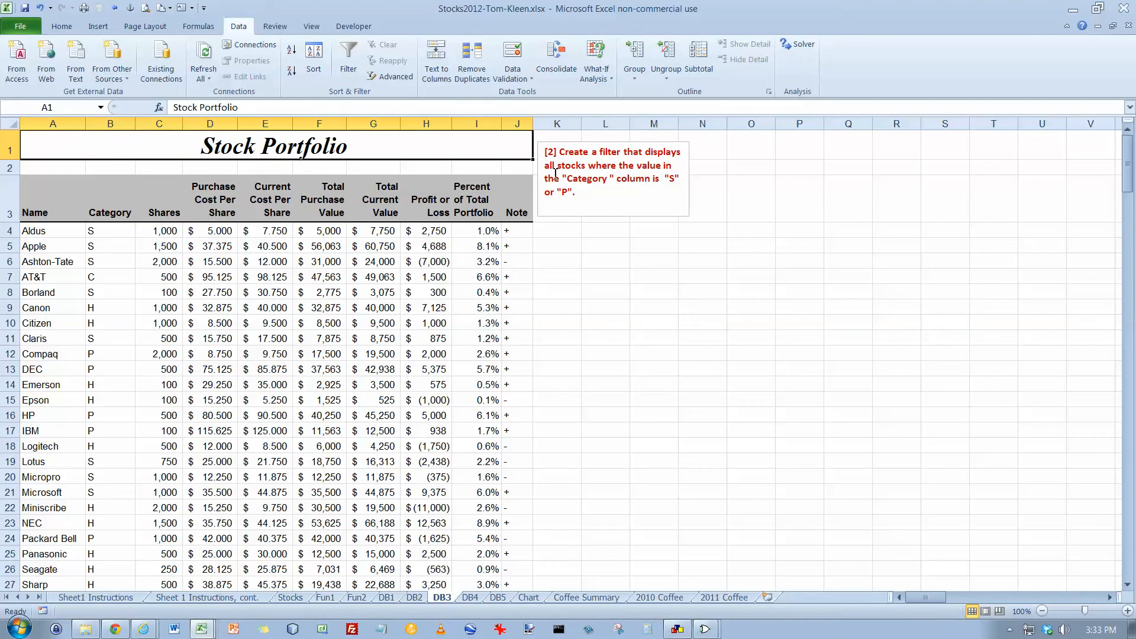
pyautogui.click(374, 233)
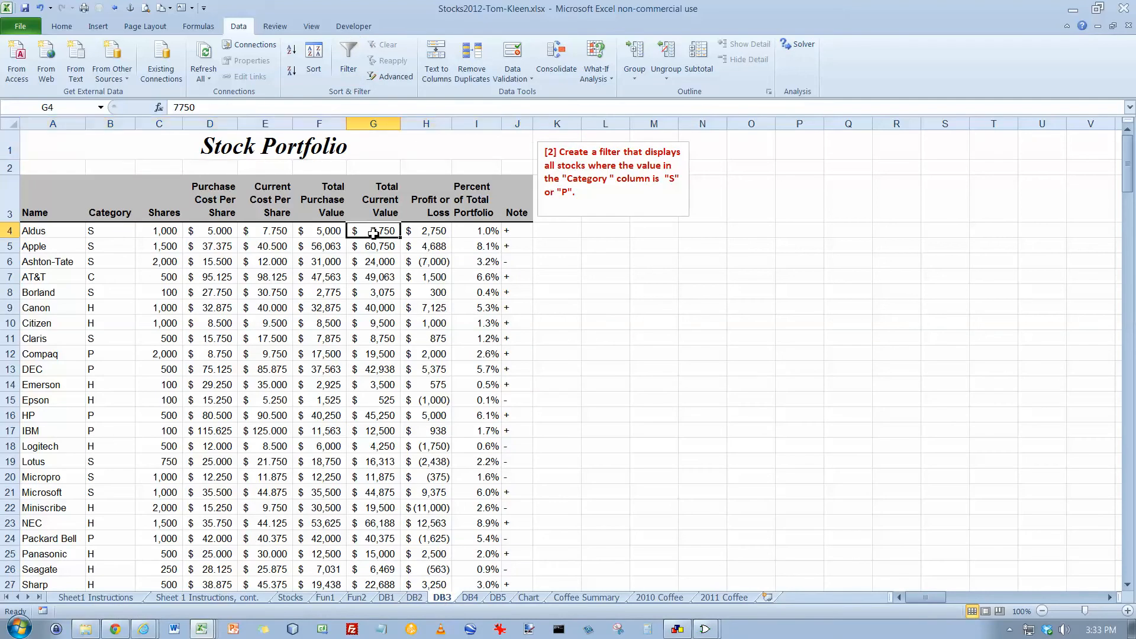
pyautogui.click(349, 59)
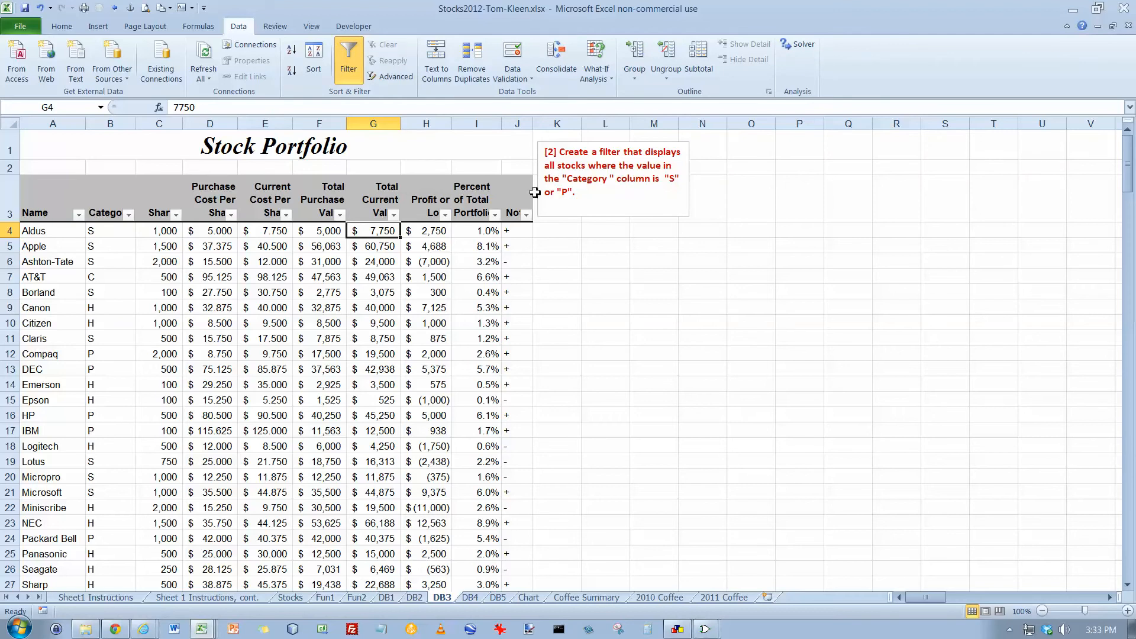
pyautogui.click(128, 215)
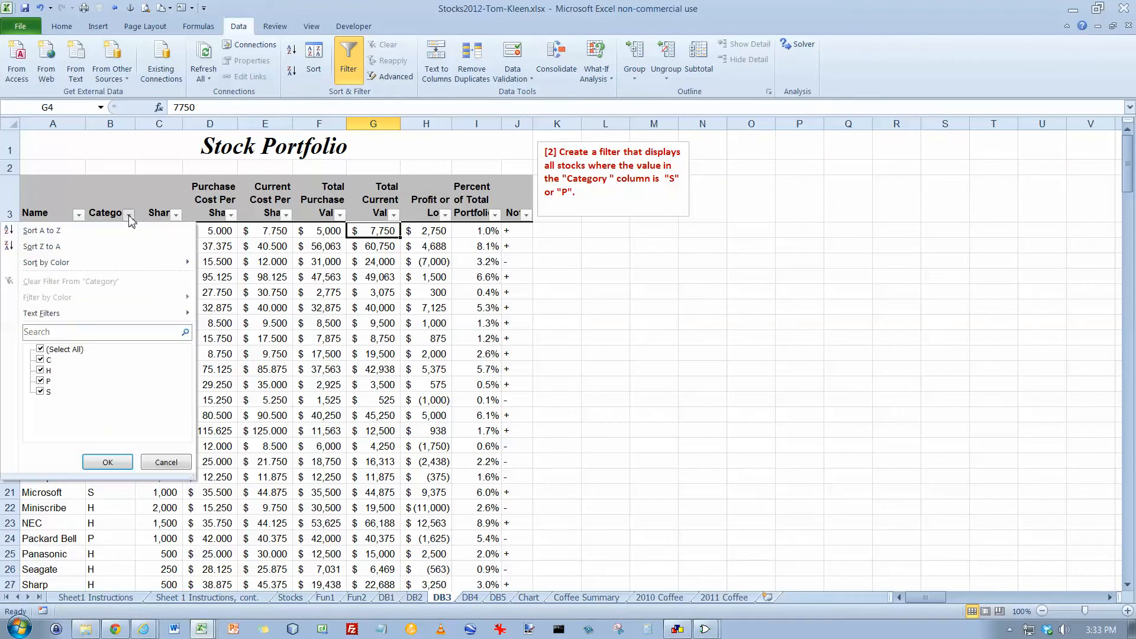
pyautogui.click(39, 349)
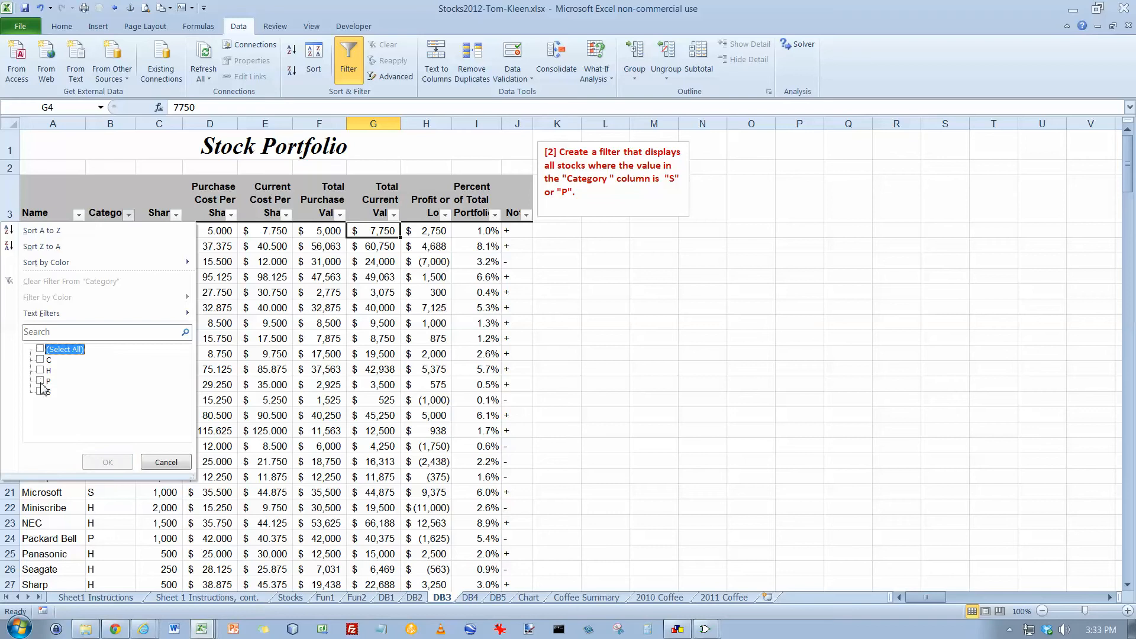
pyautogui.click(40, 381)
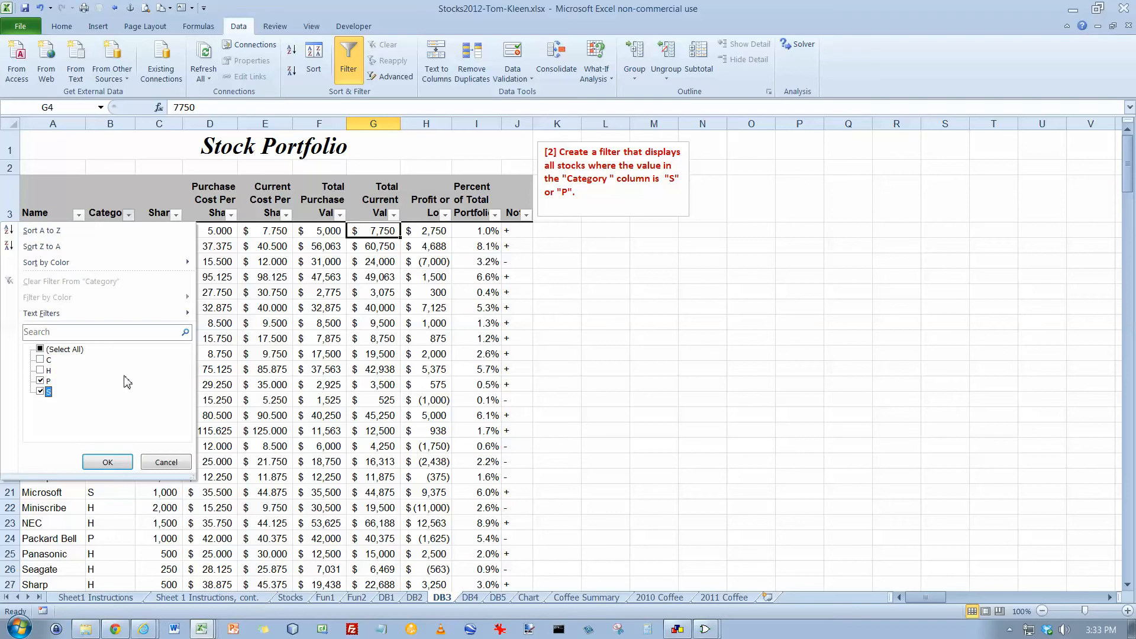
pyautogui.click(107, 461)
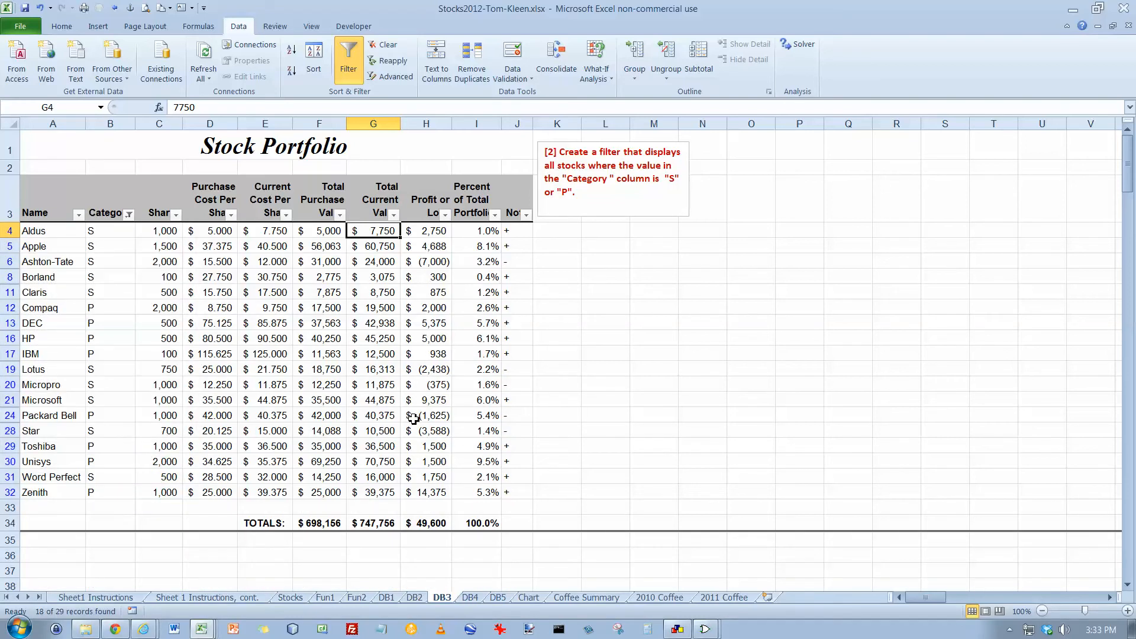
# - Review the category codes on the DB4 sheet and create a pivot table from its stock data, A3:J32, on a new worksheet
pyautogui.click(470, 597)
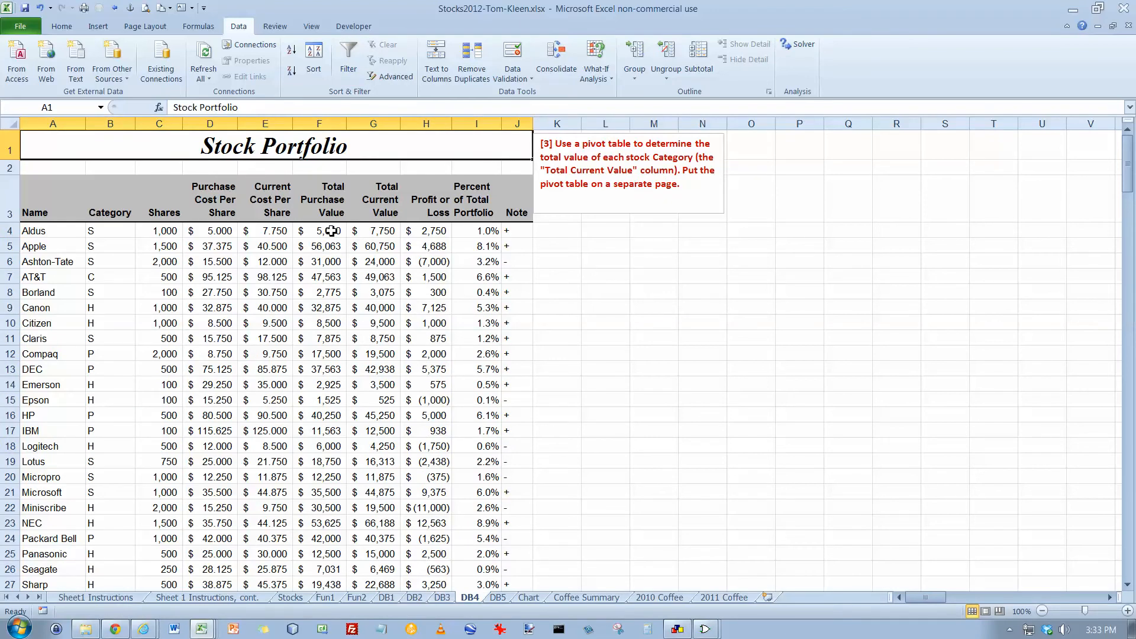
pyautogui.click(99, 233)
pyautogui.click(100, 277)
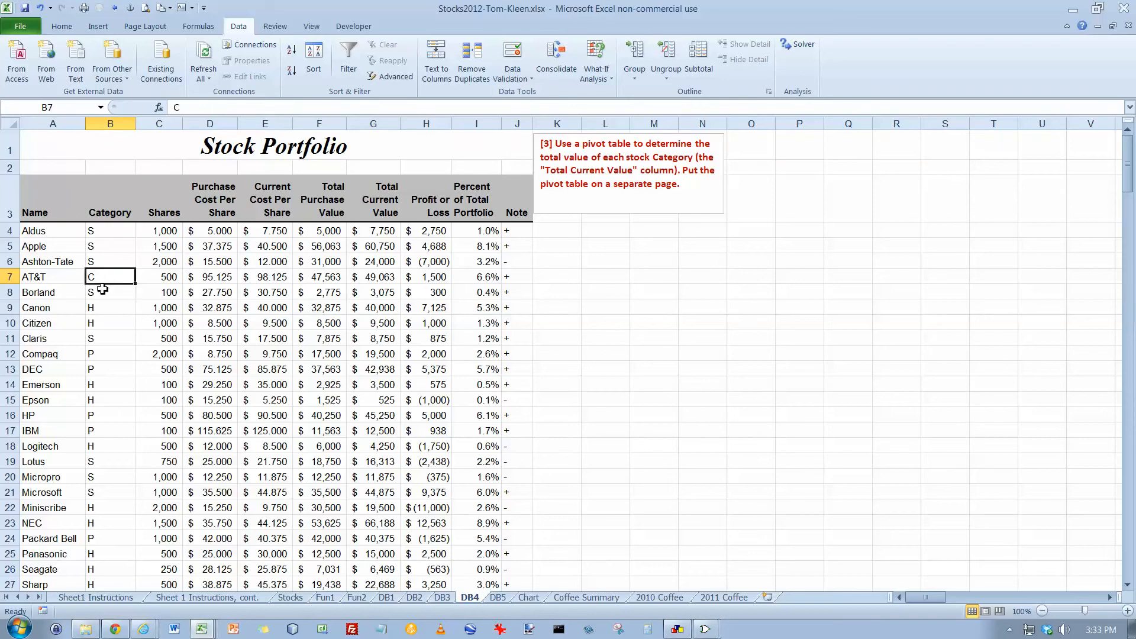
pyautogui.click(102, 307)
pyautogui.click(103, 354)
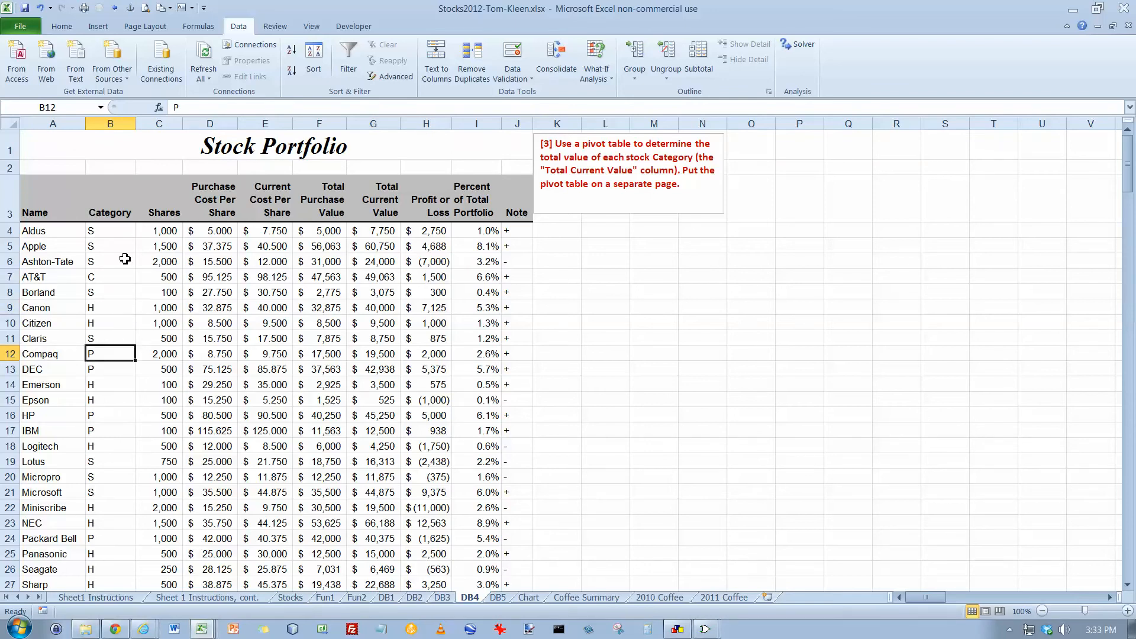
pyautogui.click(113, 235)
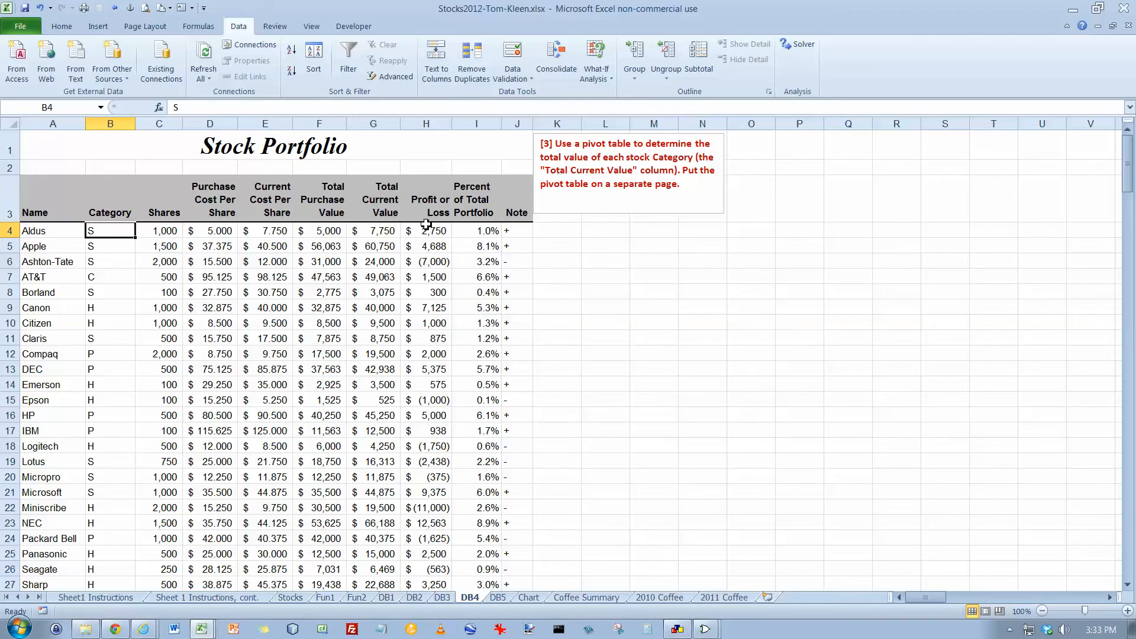
pyautogui.click(98, 26)
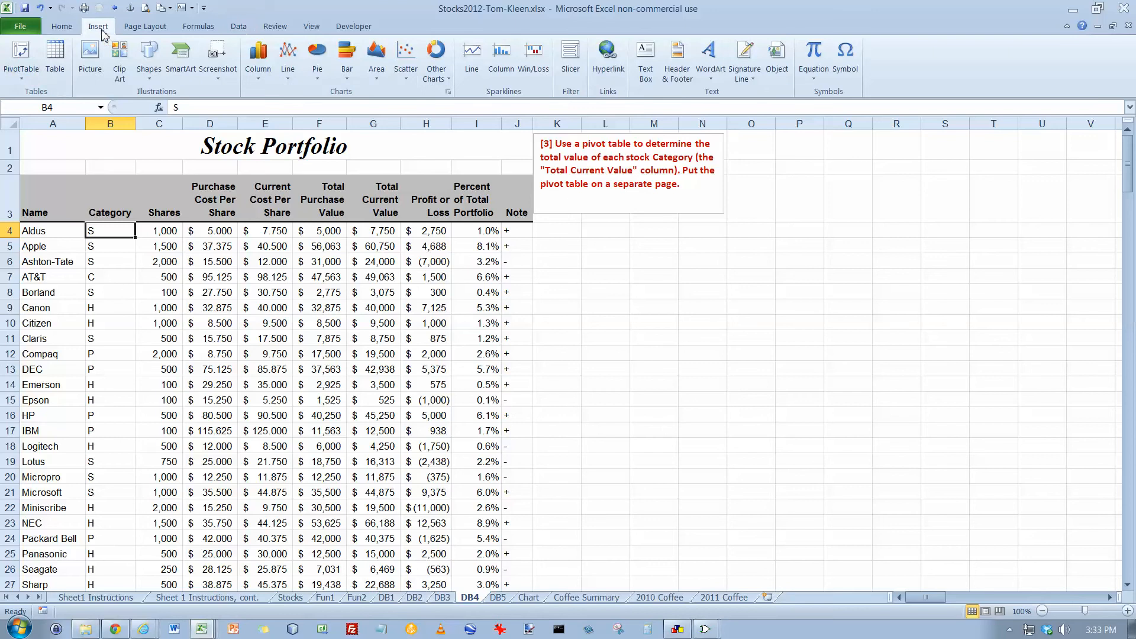
pyautogui.click(21, 60)
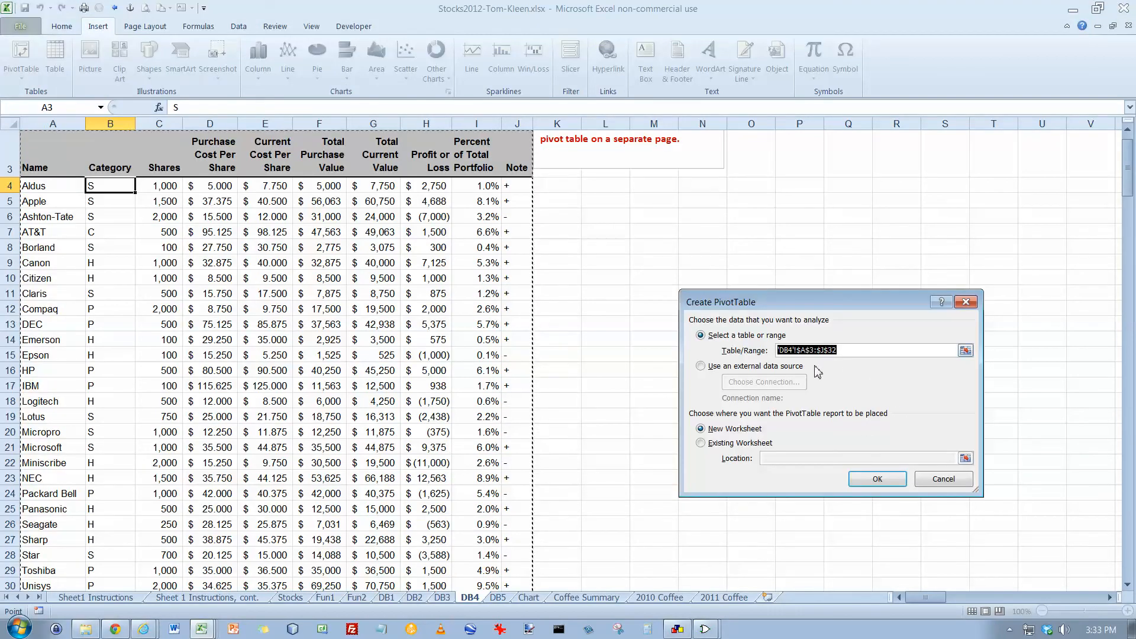
pyautogui.click(890, 484)
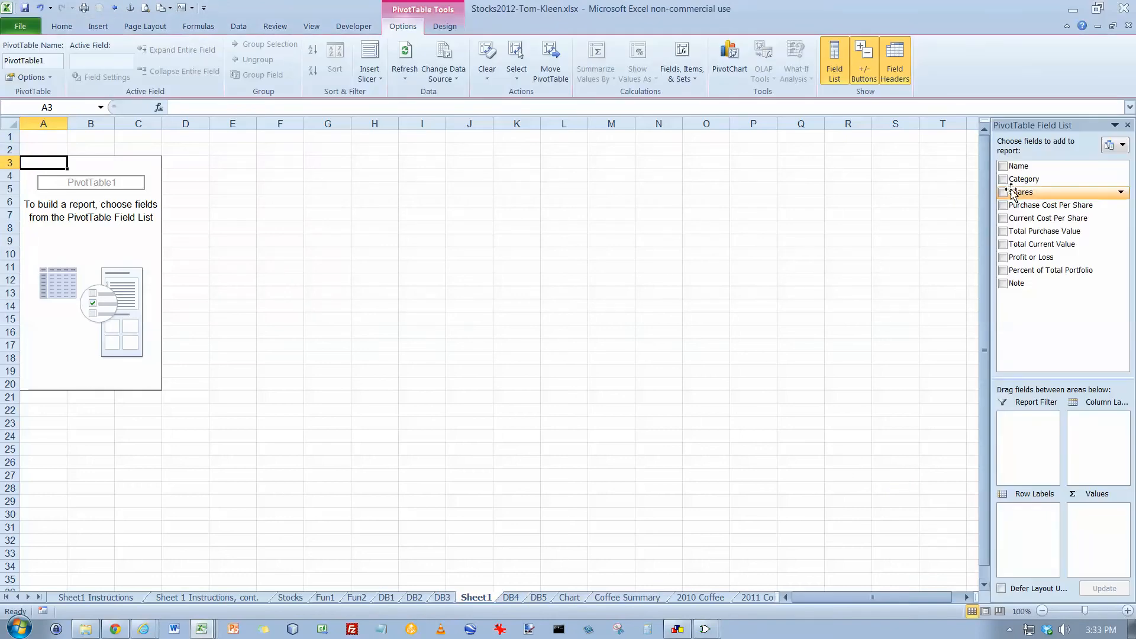
# - Sum Total Current Value by Category in the pivot table and format the values in column B as Accounting with a dollar sign
pyautogui.click(1004, 180)
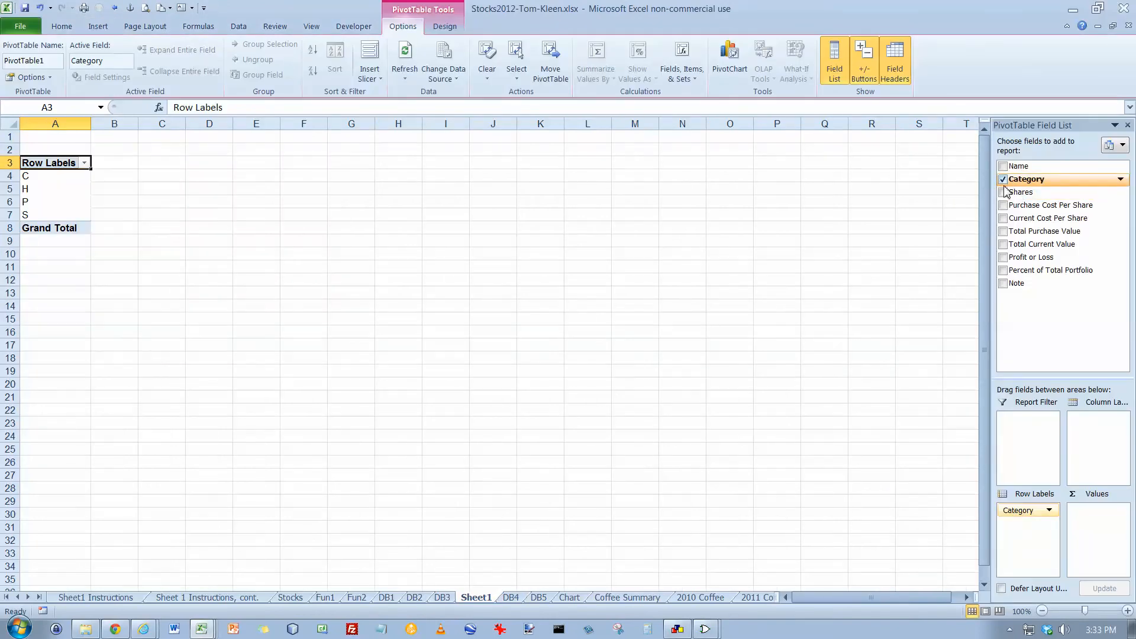
pyautogui.click(1003, 245)
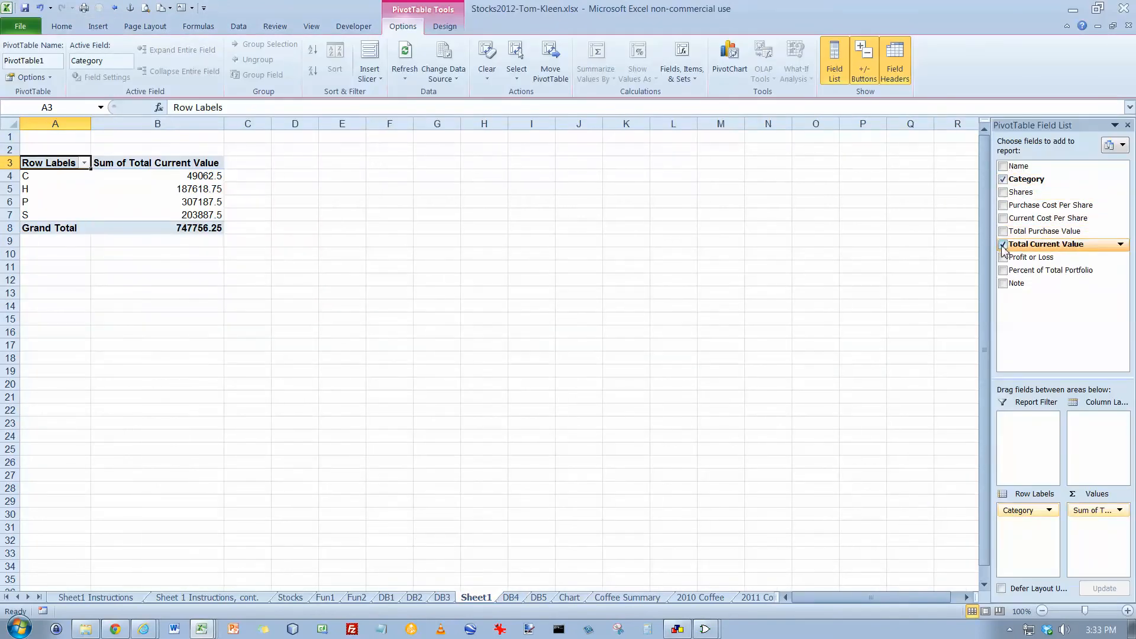
pyautogui.click(198, 125)
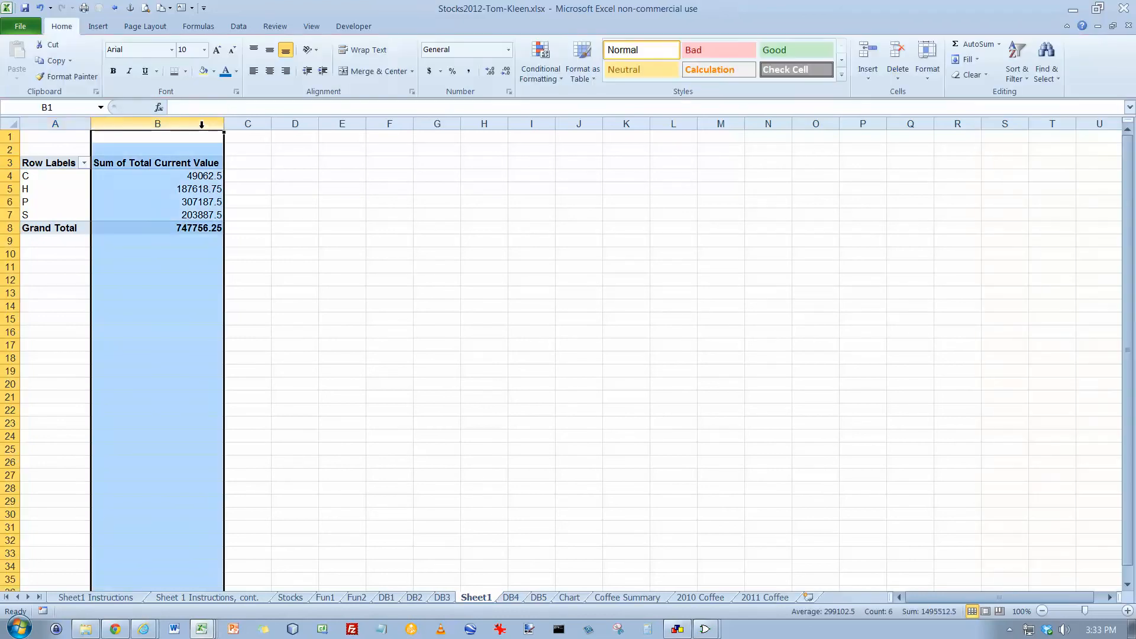
pyautogui.click(429, 71)
pyautogui.click(216, 181)
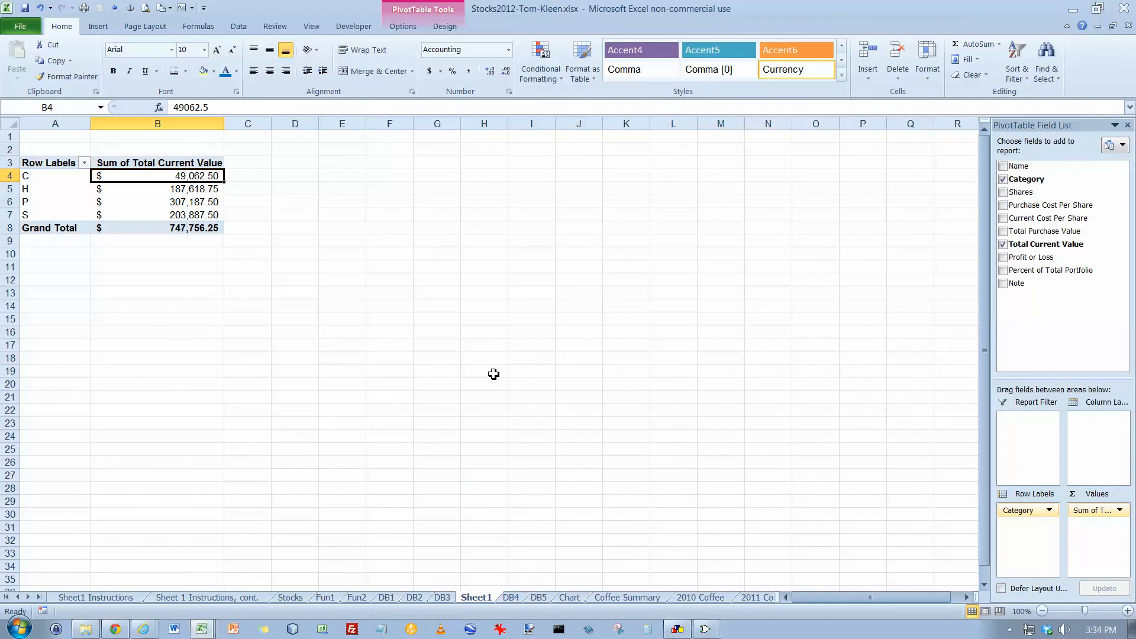
# - On the DB5 sheet, enter the Category criteria S in B2 and H in B3 for the advanced filter
pyautogui.click(511, 597)
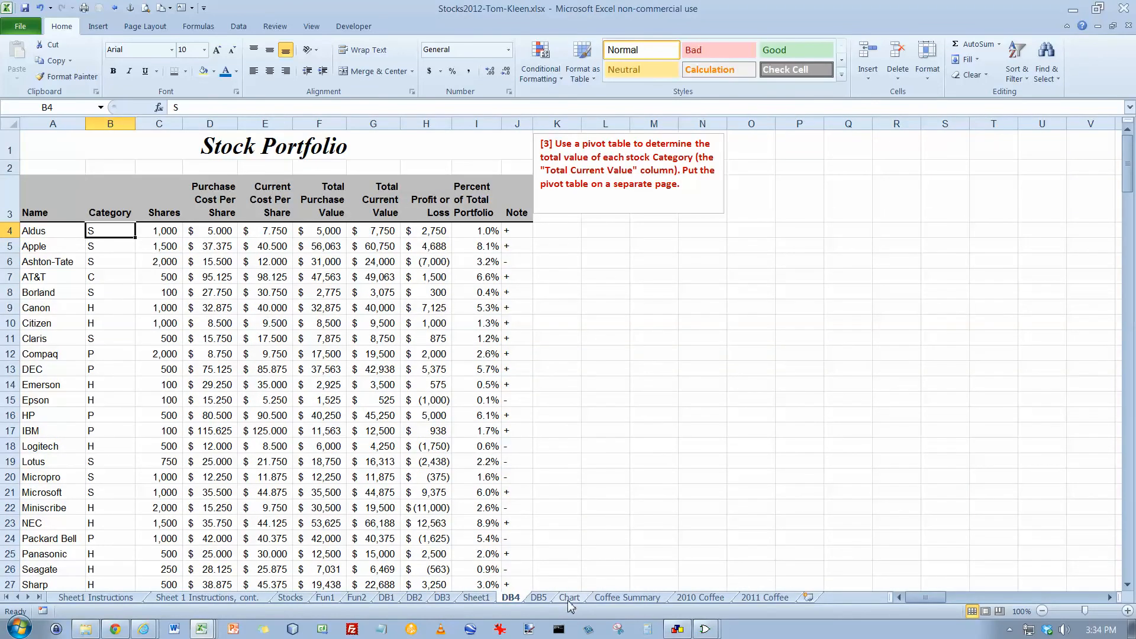
pyautogui.click(546, 600)
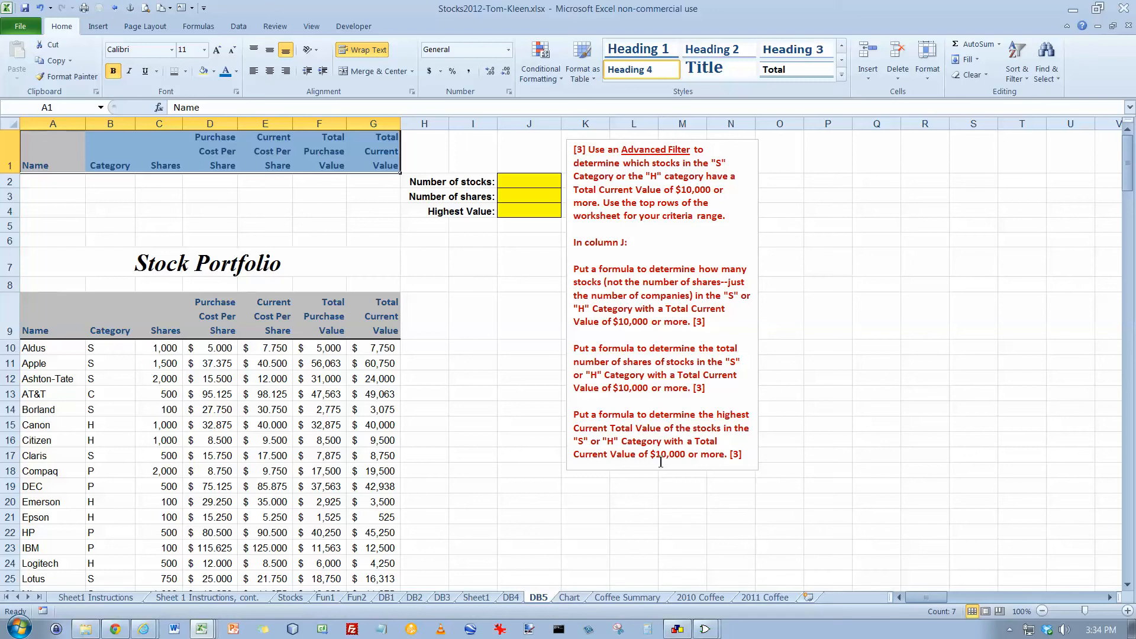
pyautogui.click(704, 163)
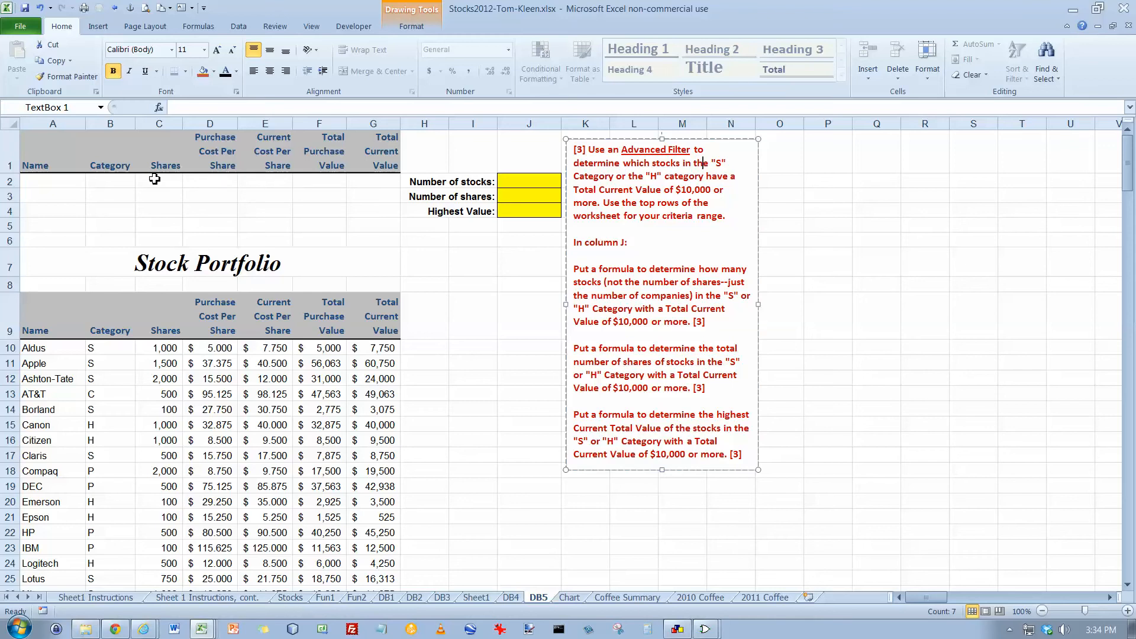
pyautogui.click(119, 182)
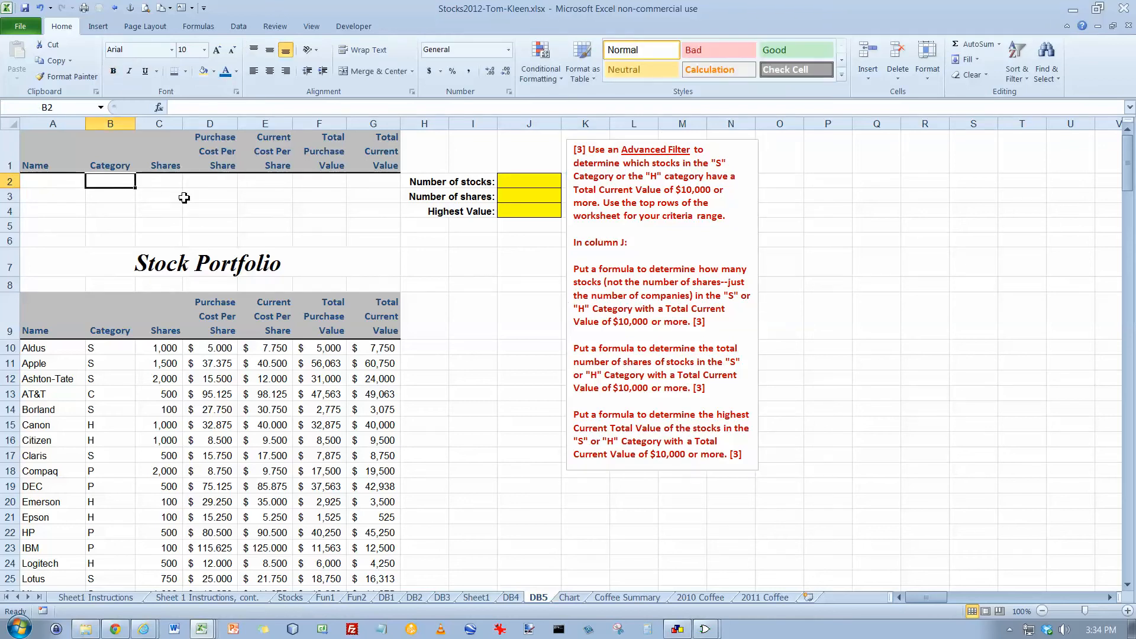
pyautogui.write('S')
pyautogui.press('Return')
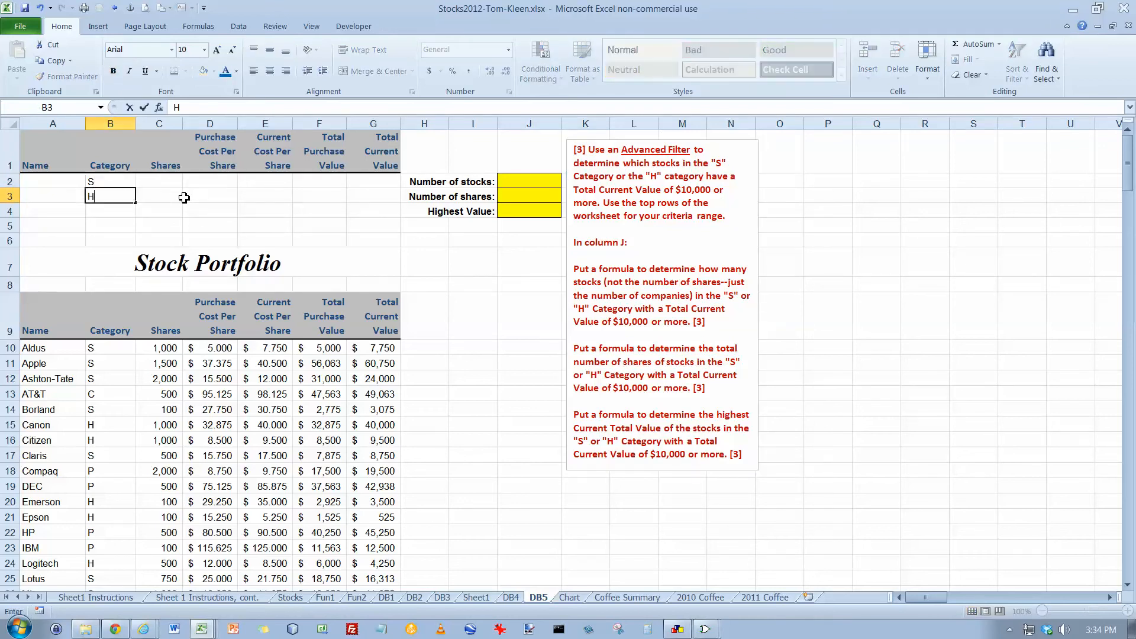
pyautogui.write('H')
pyautogui.press('Up')
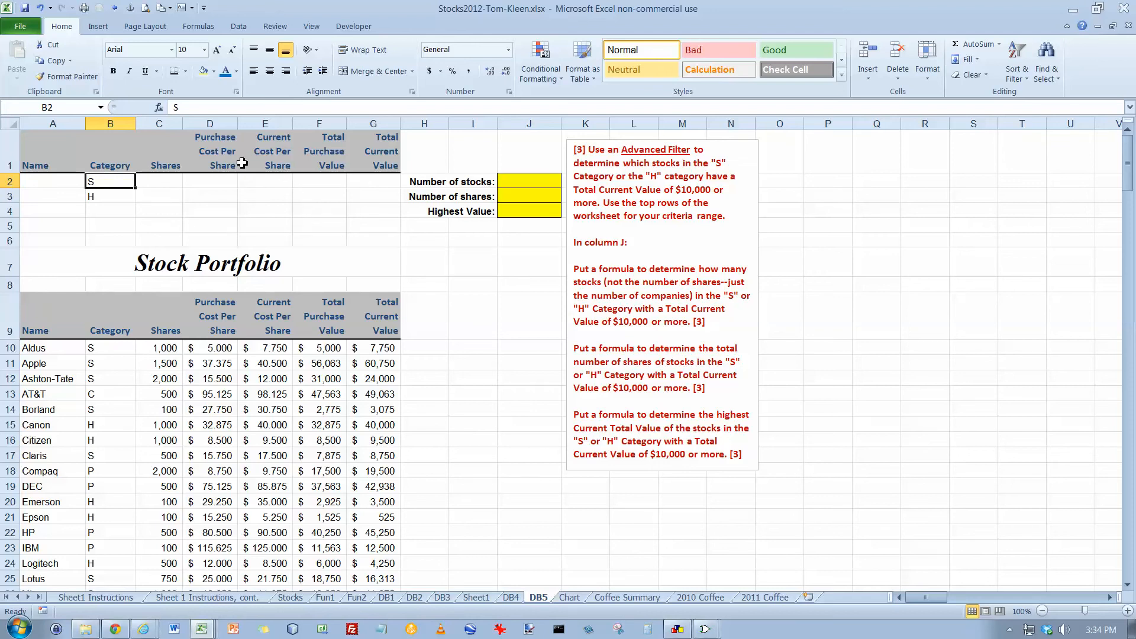
# - Enter >=10000 as the Total Current Value criterion in both G2 and G3
pyautogui.click(379, 184)
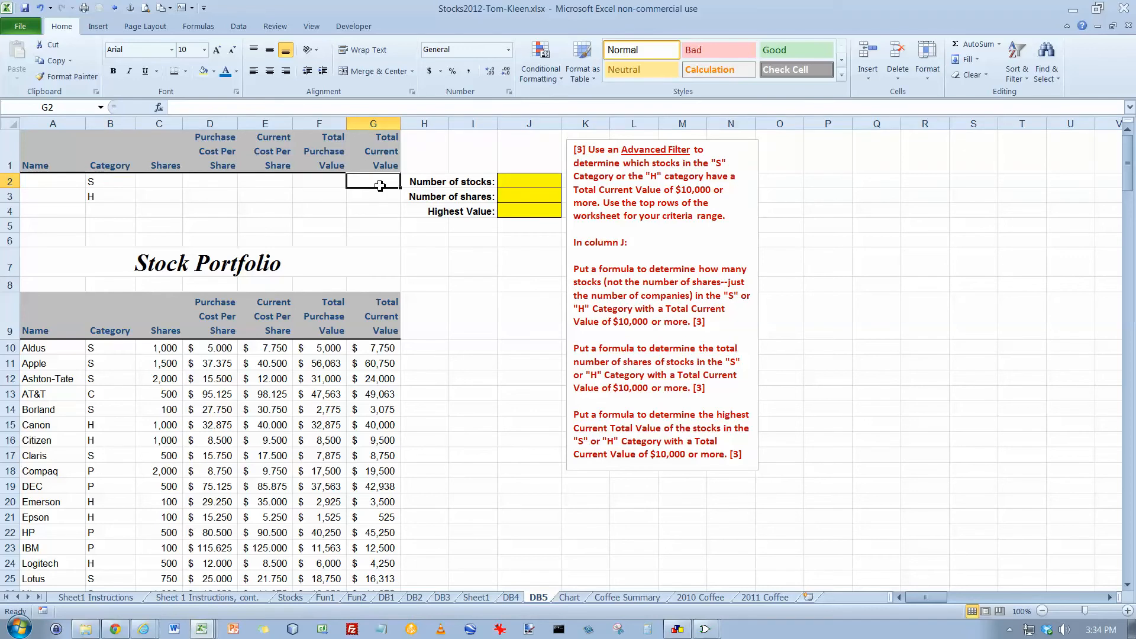
pyautogui.write('>')
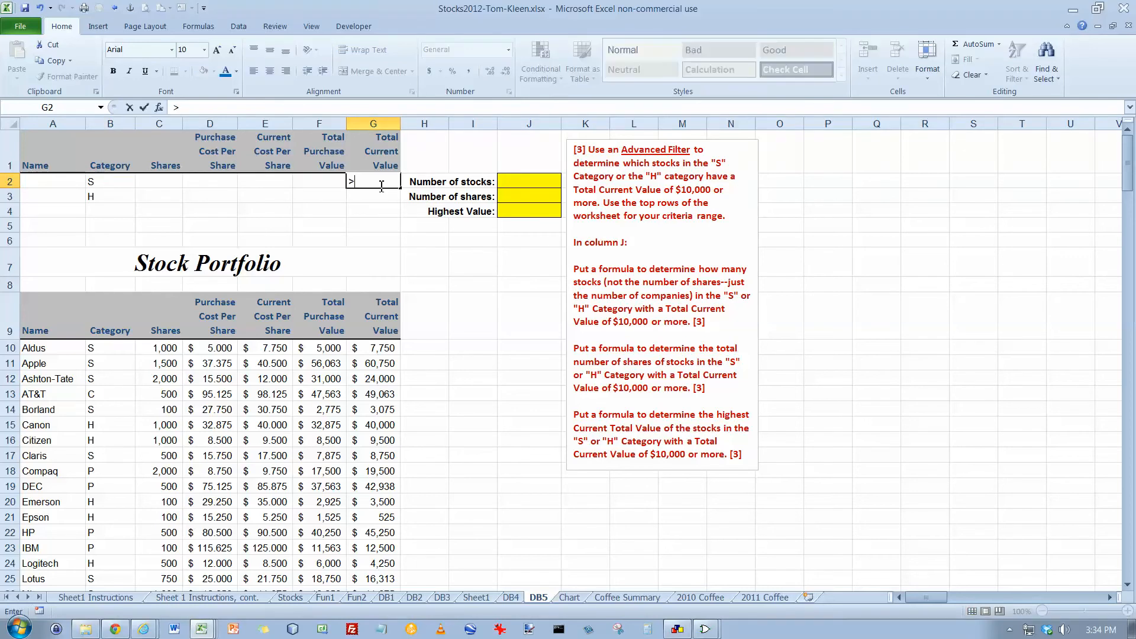
pyautogui.write('=10000')
pyautogui.press('Return')
pyautogui.write('>')
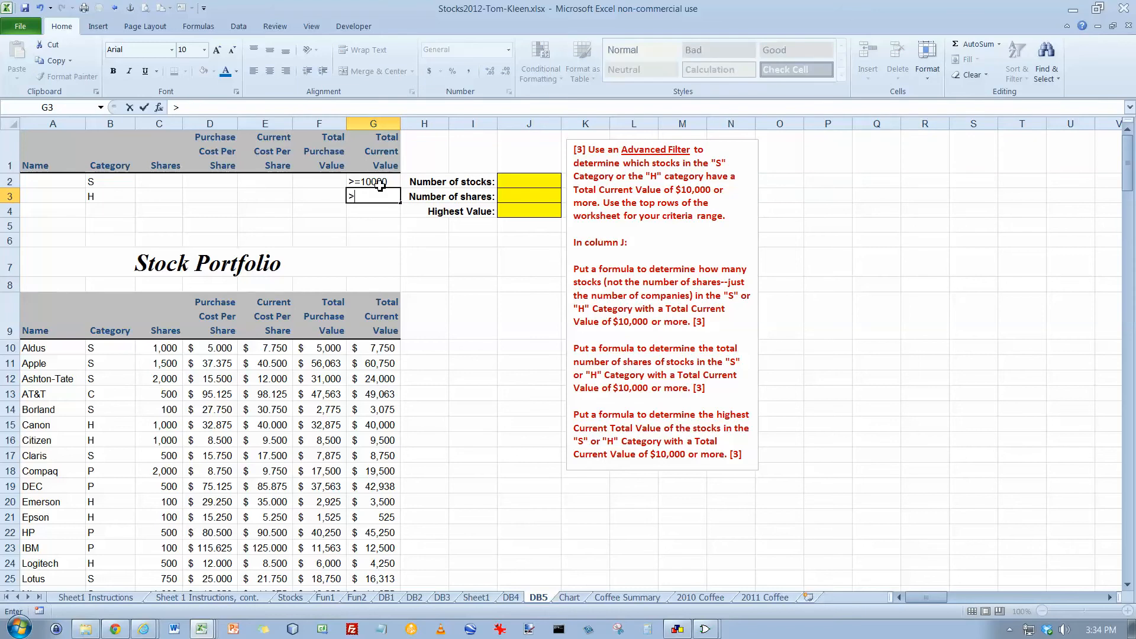
pyautogui.write('000')
pyautogui.press('Return')
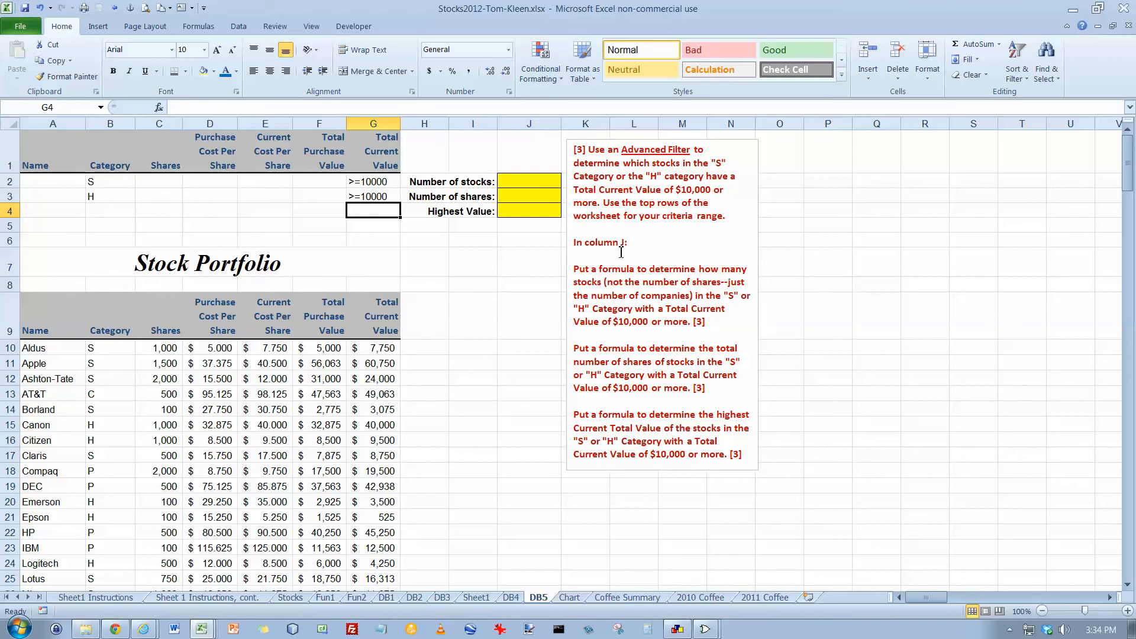
# - Insert the DCOUNT function from the Database category into J2, the Number of stocks cell
pyautogui.click(511, 181)
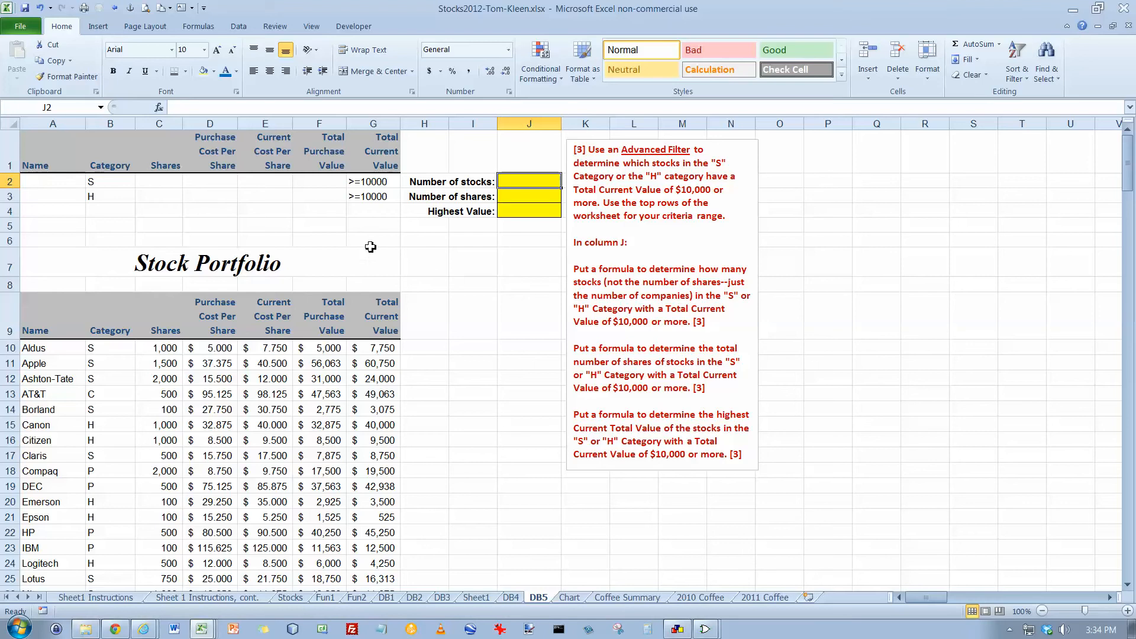
pyautogui.moveTo(105, 160); pyautogui.dragTo(350, 185)
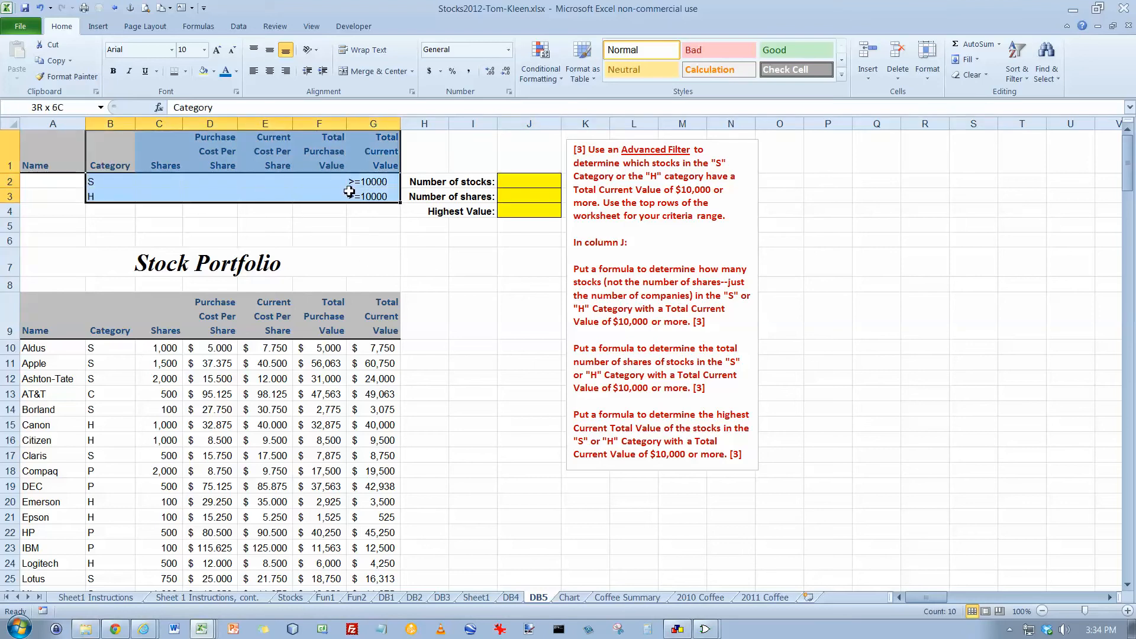
pyautogui.click(508, 181)
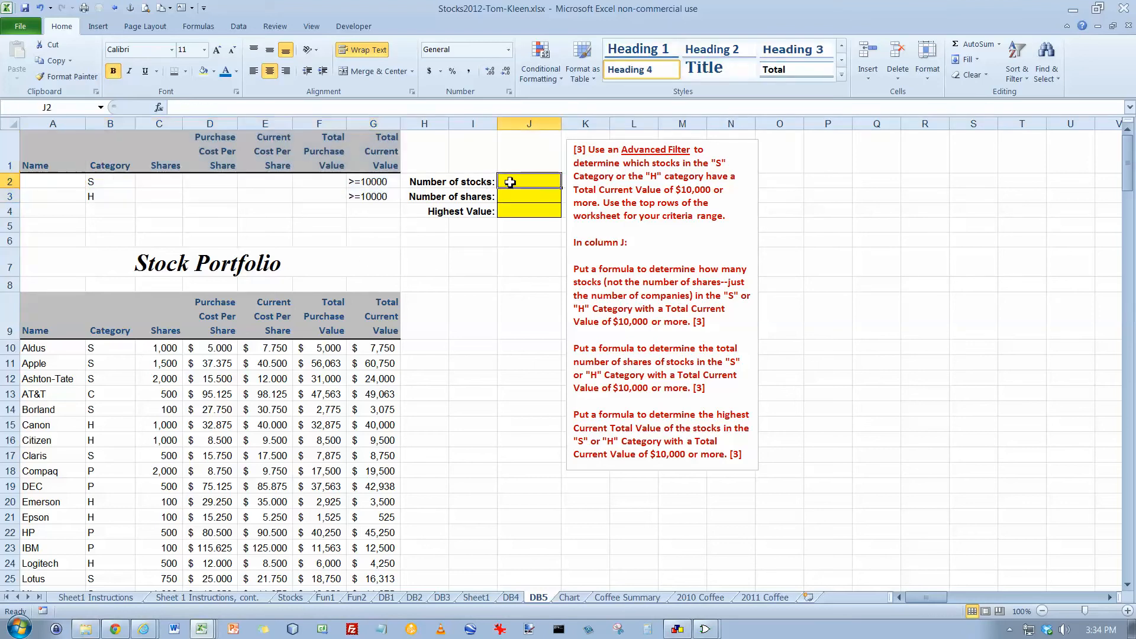
pyautogui.click(237, 26)
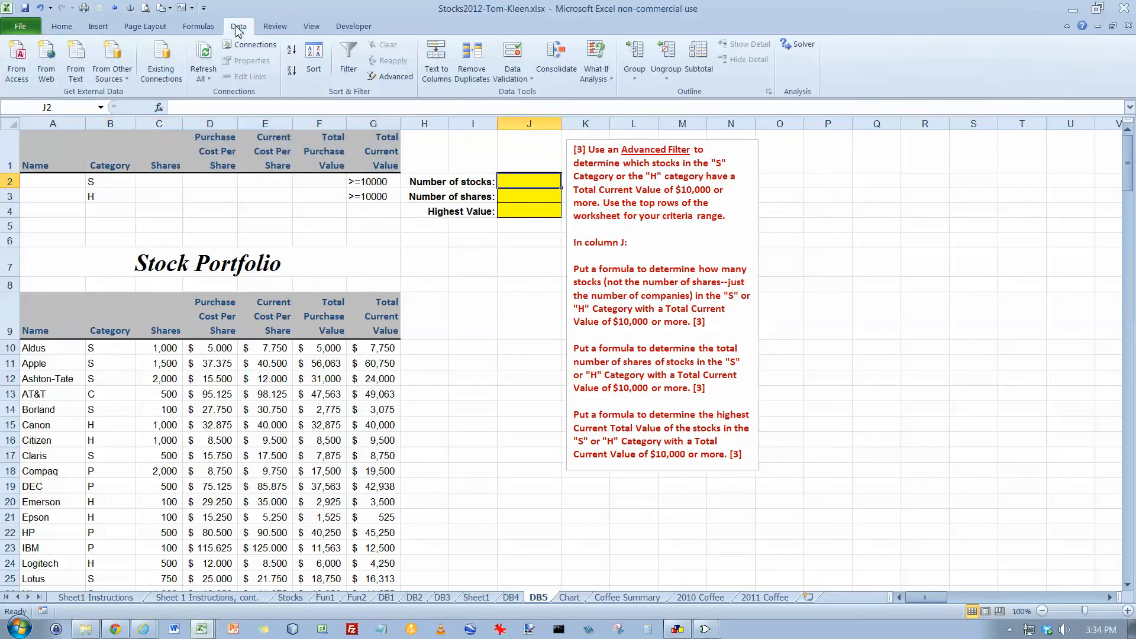
pyautogui.click(190, 26)
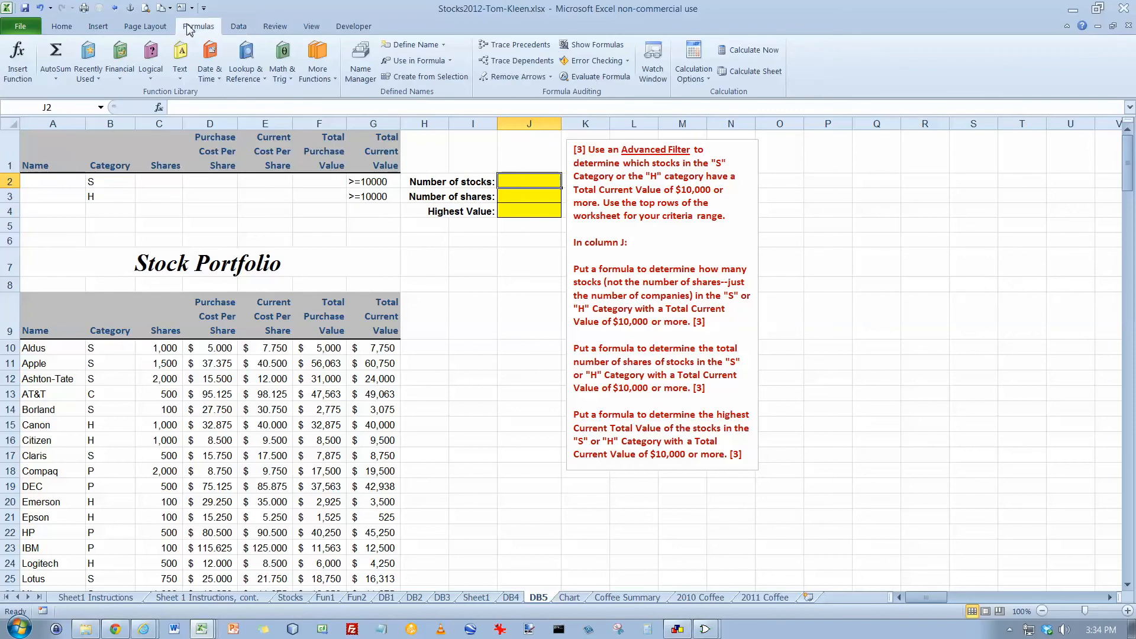
pyautogui.click(334, 82)
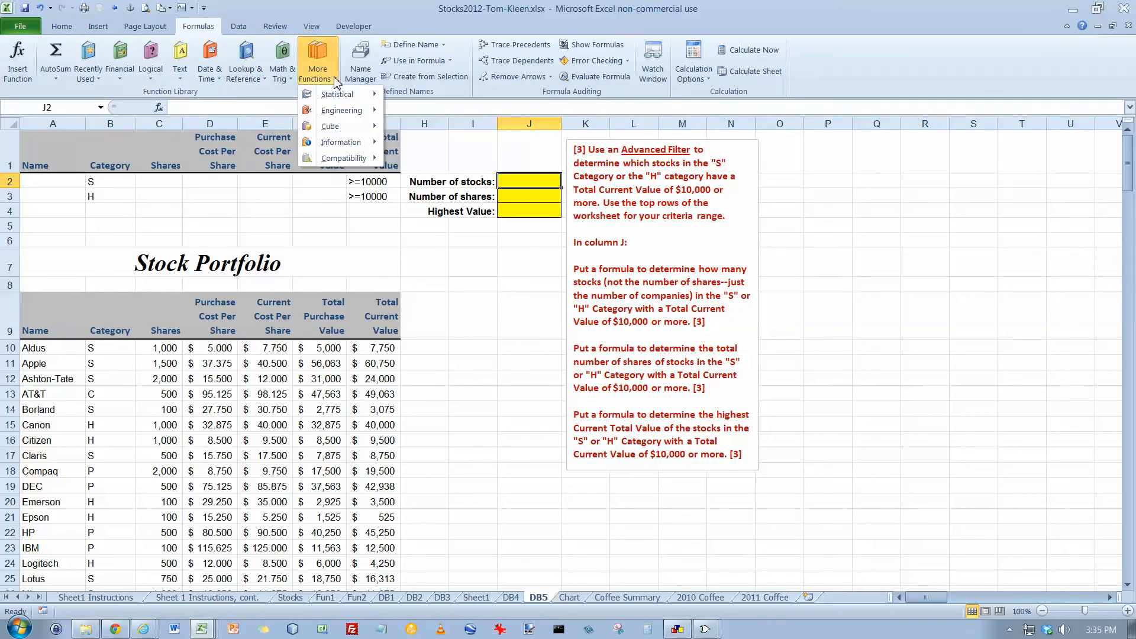
pyautogui.moveTo(341, 158)
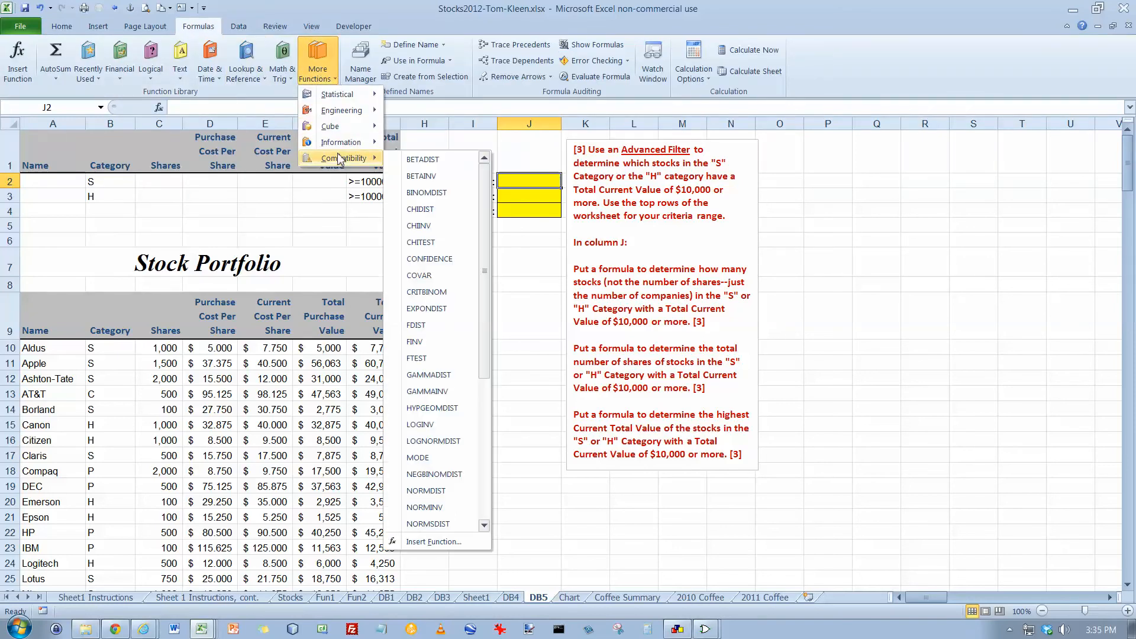
pyautogui.click(21, 56)
pyautogui.moveTo(747, 285); pyautogui.dragTo(331, 126)
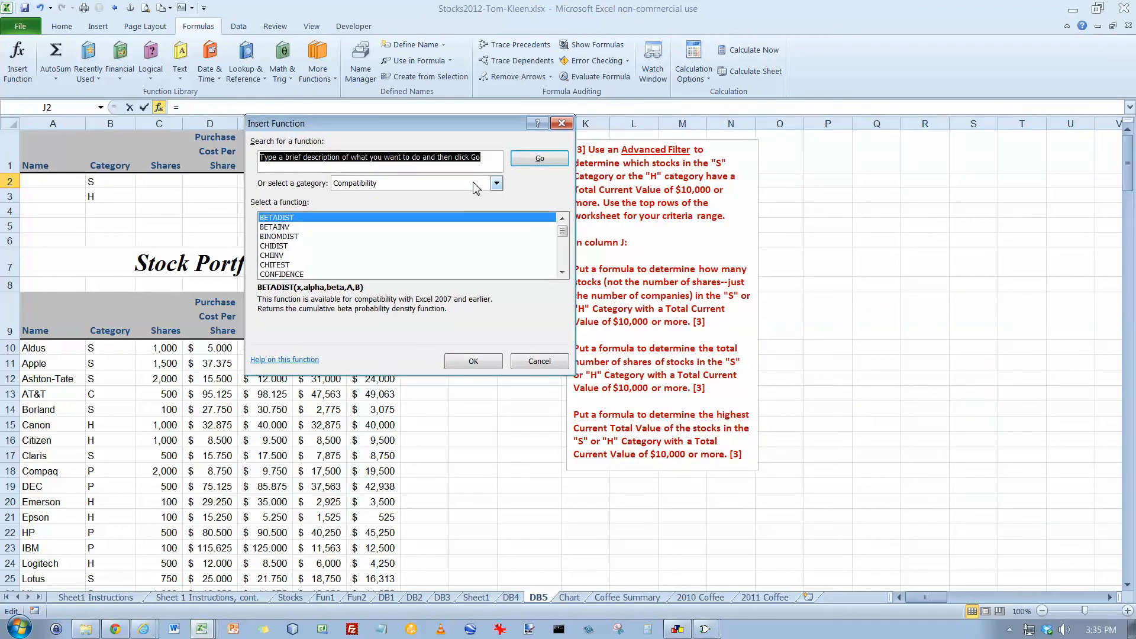
pyautogui.click(496, 184)
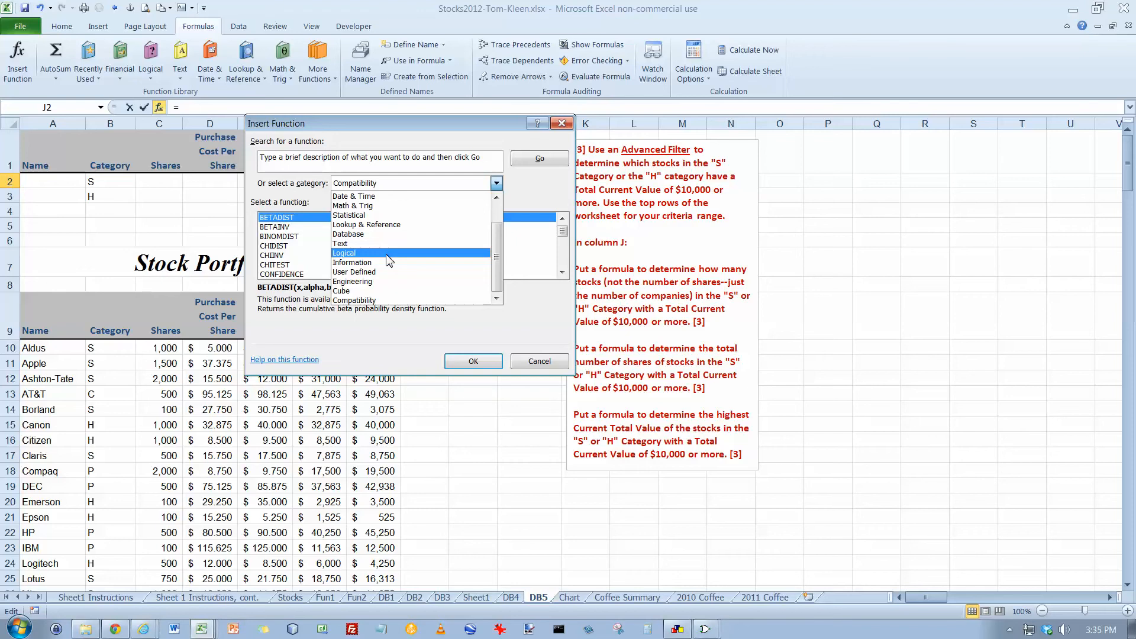
pyautogui.click(387, 234)
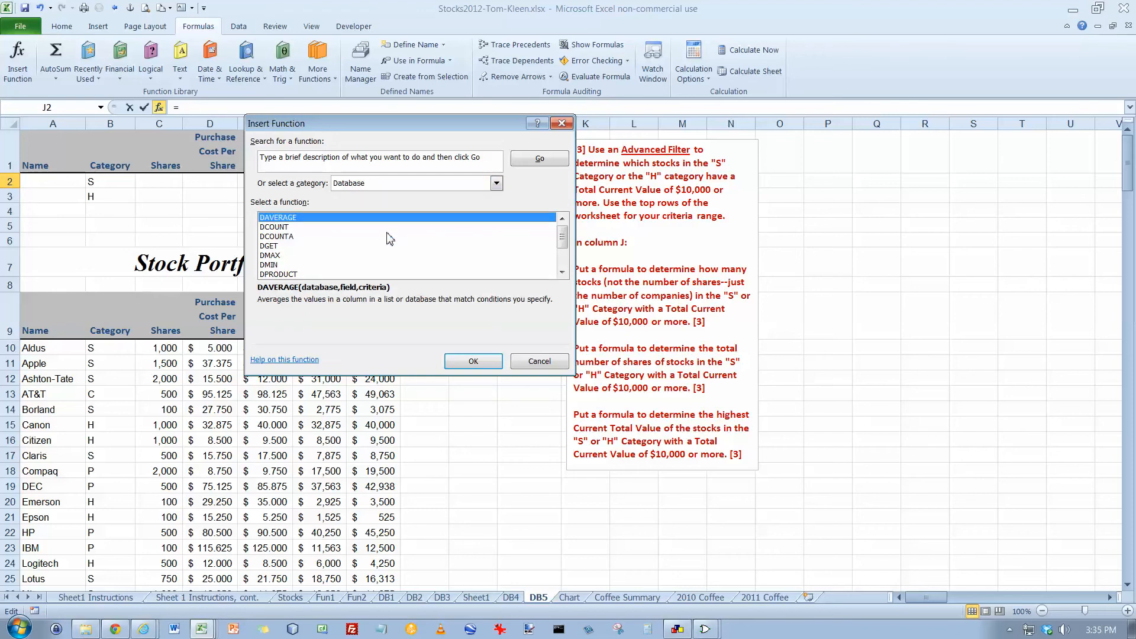
pyautogui.click(278, 227)
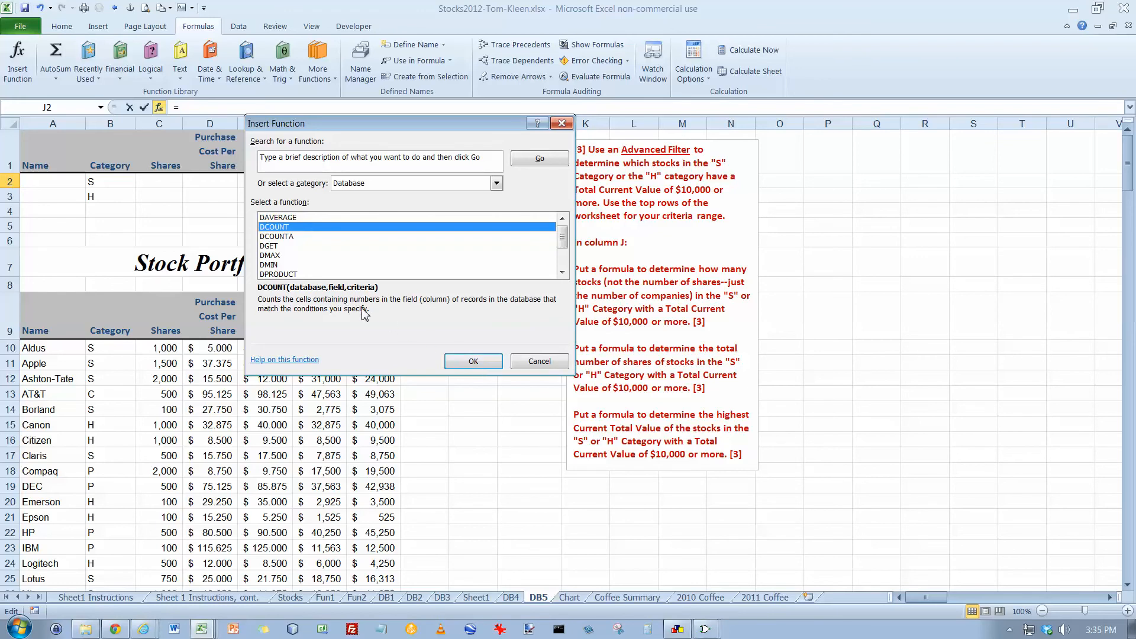
pyautogui.click(473, 361)
# - Specify the stock table with its headings, A9:G38, as the DCOUNT database range
pyautogui.moveTo(416, 157); pyautogui.dragTo(652, 208)
pyautogui.moveTo(53, 322); pyautogui.dragTo(380, 569)
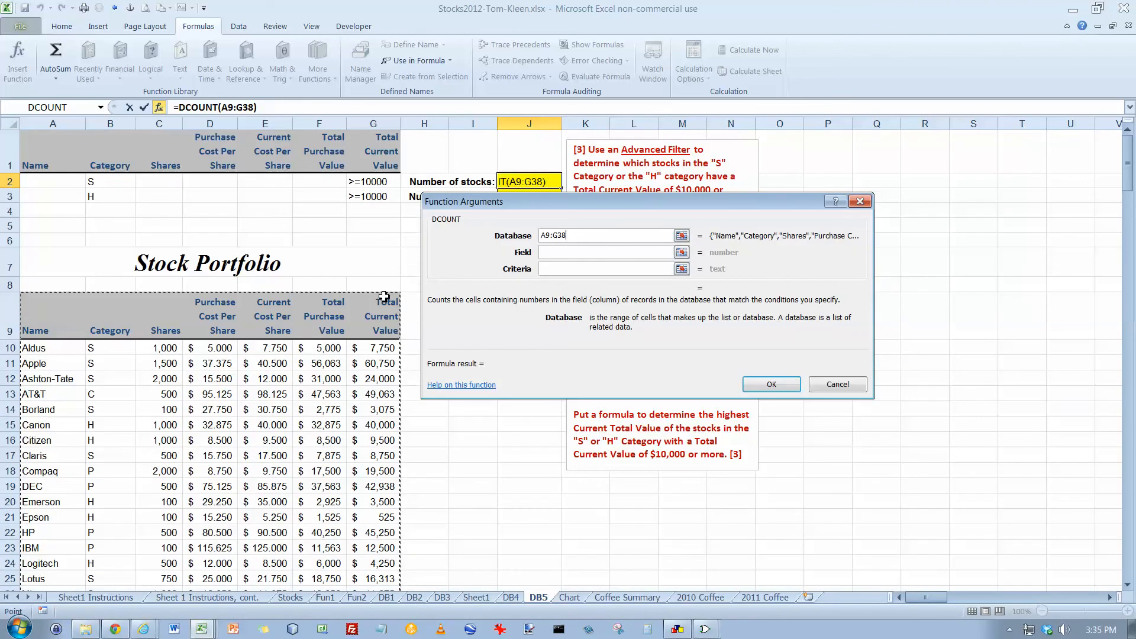
pyautogui.click(69, 110)
pyautogui.click(70, 112)
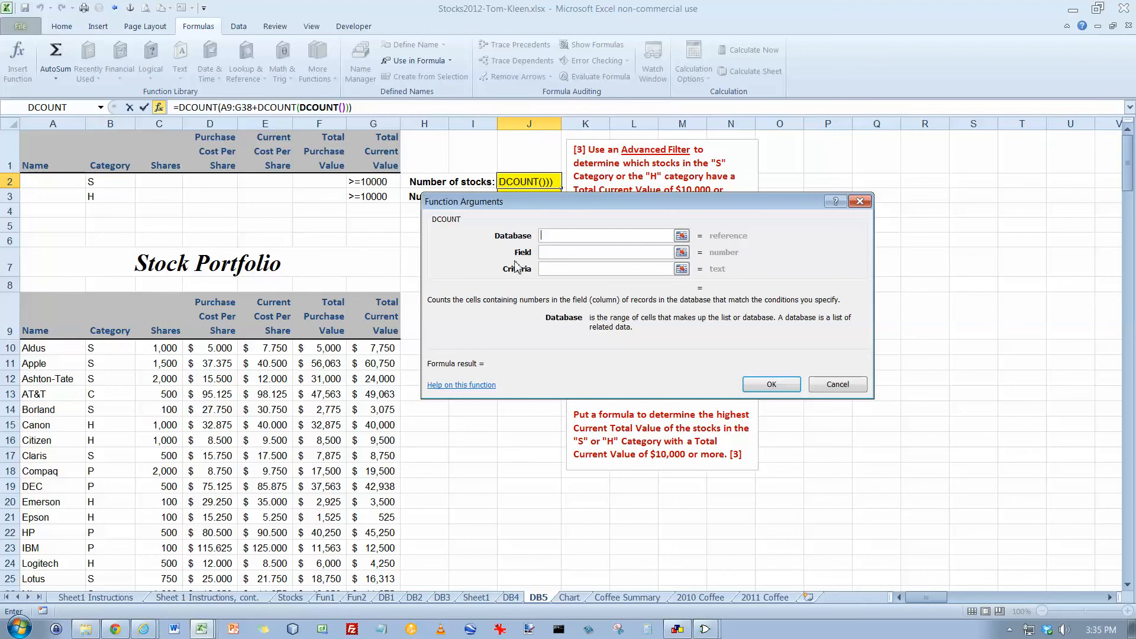
pyautogui.moveTo(42, 330); pyautogui.dragTo(359, 602)
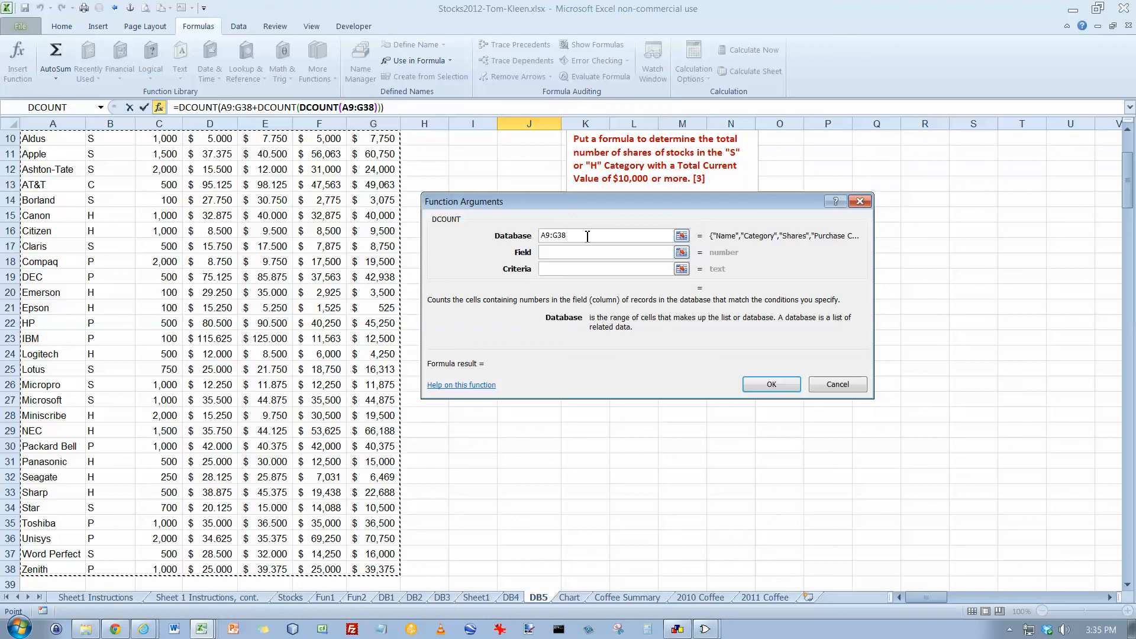
# - Set the DCOUNT field to 3 and its criteria range to B1:G3, and submit the formula
pyautogui.click(579, 254)
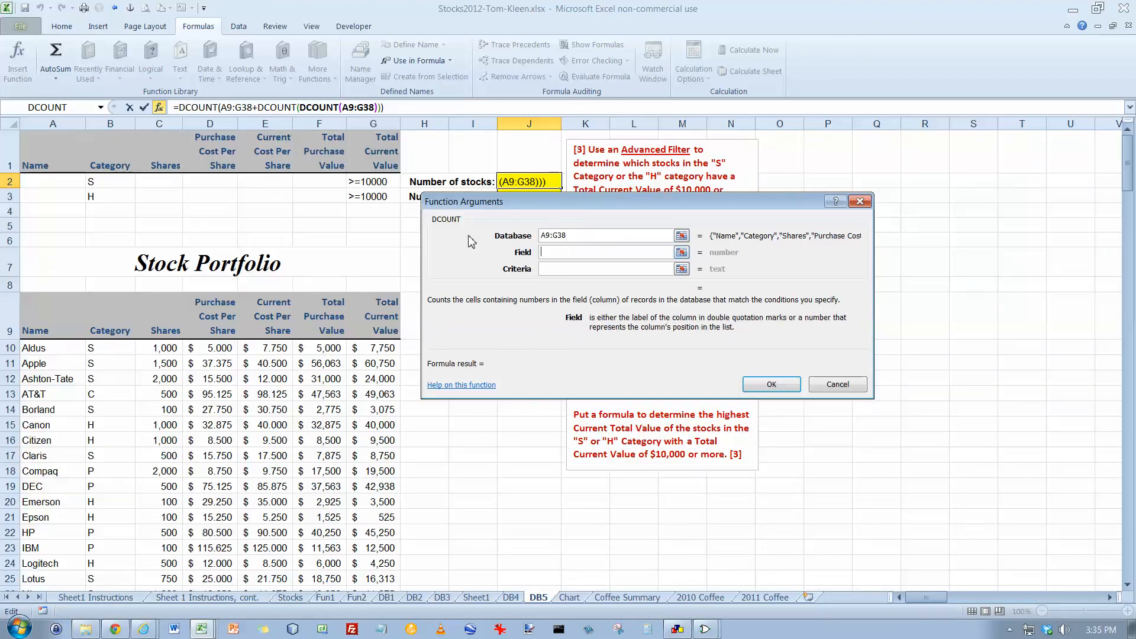
pyautogui.moveTo(564, 208); pyautogui.dragTo(636, 273)
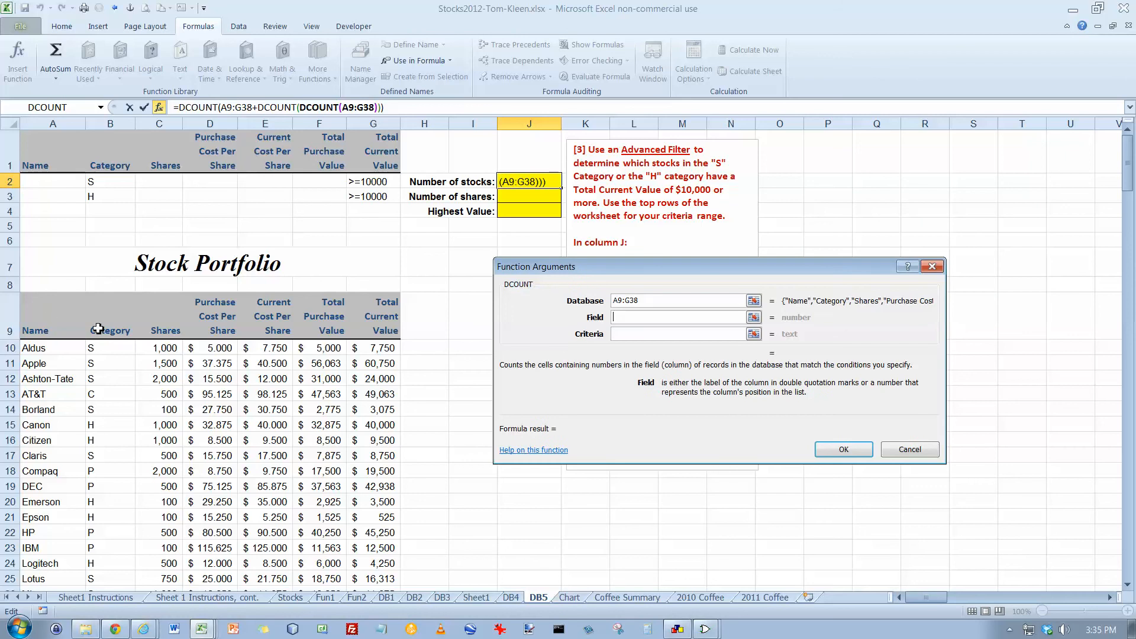
pyautogui.write('3')
pyautogui.click(632, 335)
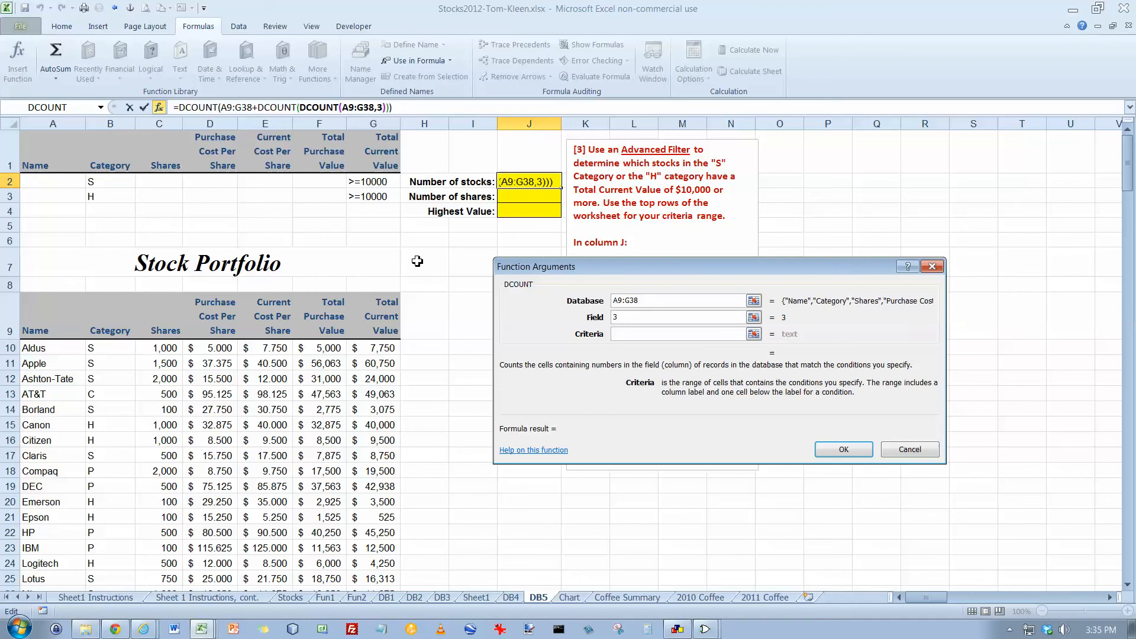
pyautogui.moveTo(90, 159); pyautogui.dragTo(361, 204)
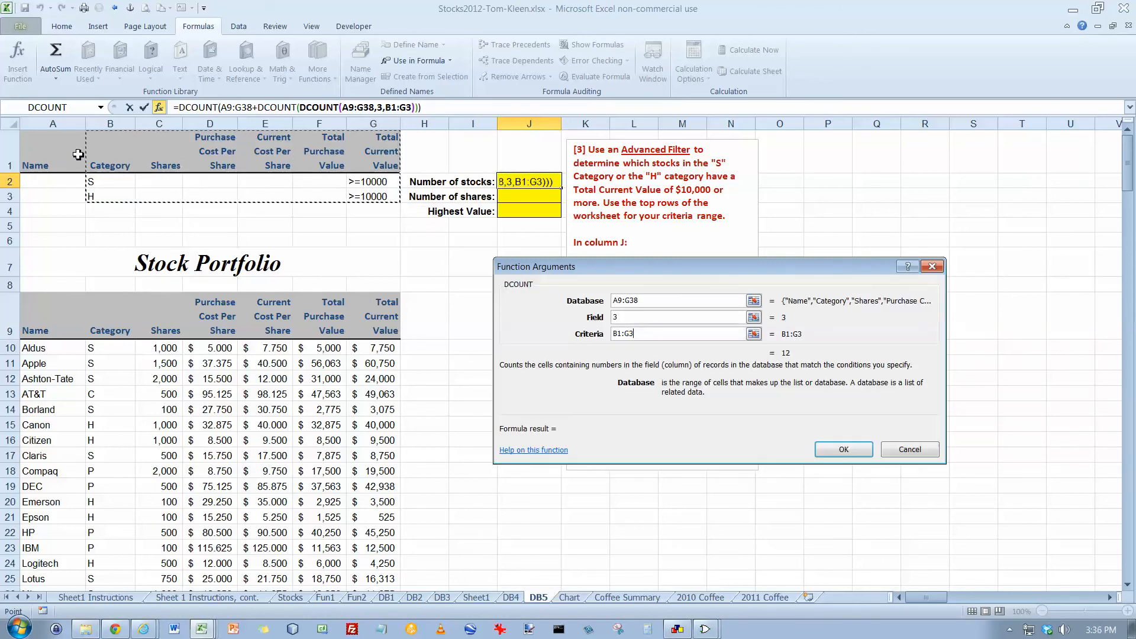
pyautogui.click(851, 450)
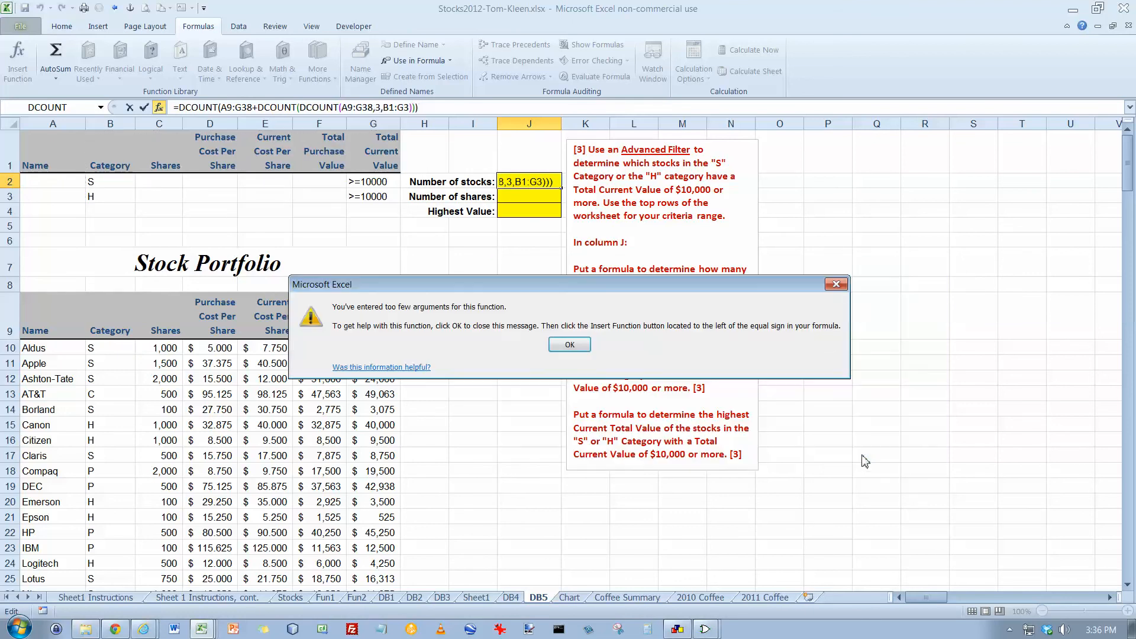
pyautogui.click(571, 345)
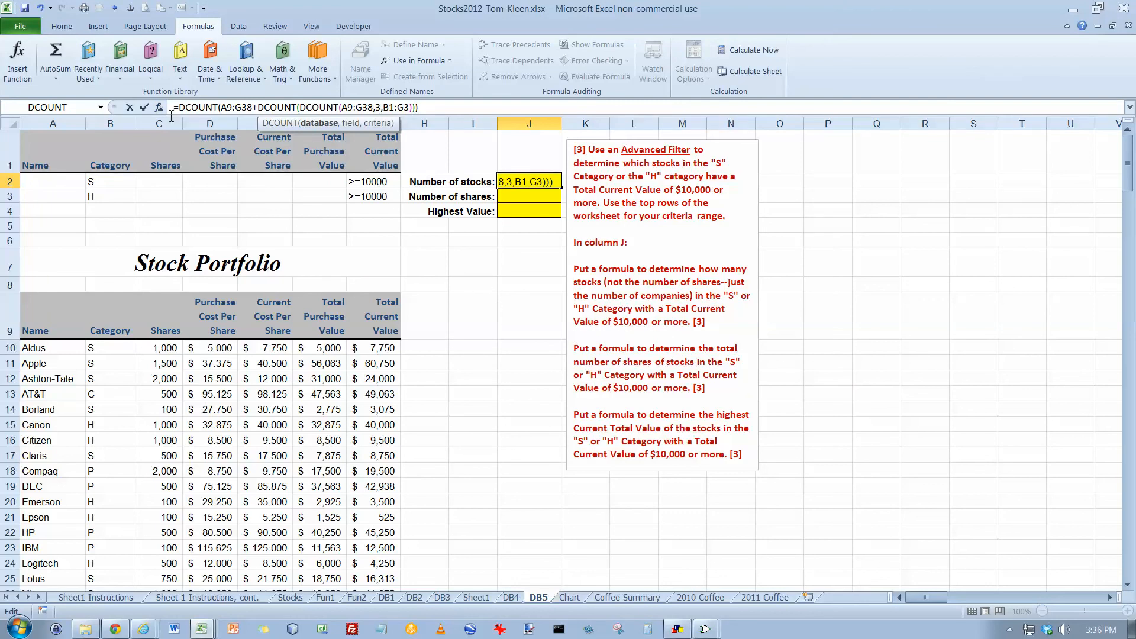
# - Remove the duplicated DCOUNT parts and extra parentheses so J2 contains =DCOUNT(A9:G38,3,B1:G3)
pyautogui.click(258, 108)
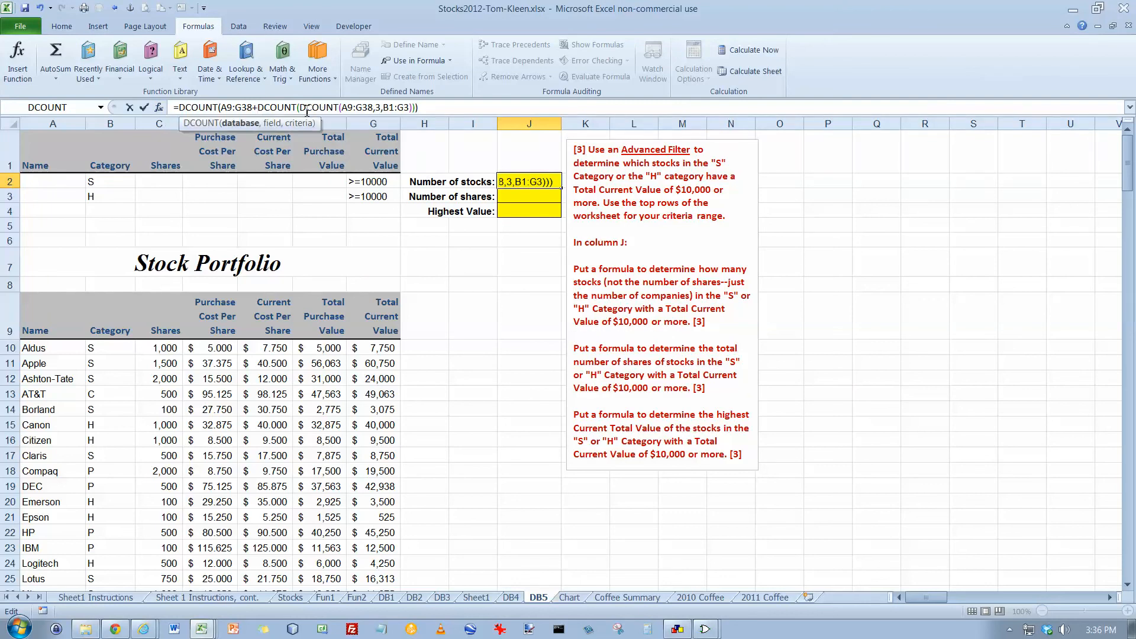
pyautogui.press('Right')
pyautogui.press('Right')
pyautogui.press('Right')
pyautogui.press('Right')
pyautogui.press('Right')
pyautogui.press('Right')
pyautogui.press('Right')
pyautogui.press('BackSpace')
pyautogui.press('BackSpace')
pyautogui.press('BackSpace')
pyautogui.press('BackSpace')
pyautogui.press('BackSpace')
pyautogui.press('BackSpace')
pyautogui.press('BackSpace')
pyautogui.press('BackSpace')
pyautogui.press('BackSpace')
pyautogui.press('BackSpace')
pyautogui.press('BackSpace')
pyautogui.press('BackSpace')
pyautogui.press('BackSpace')
pyautogui.press('BackSpace')
pyautogui.press('BackSpace')
pyautogui.press('BackSpace')
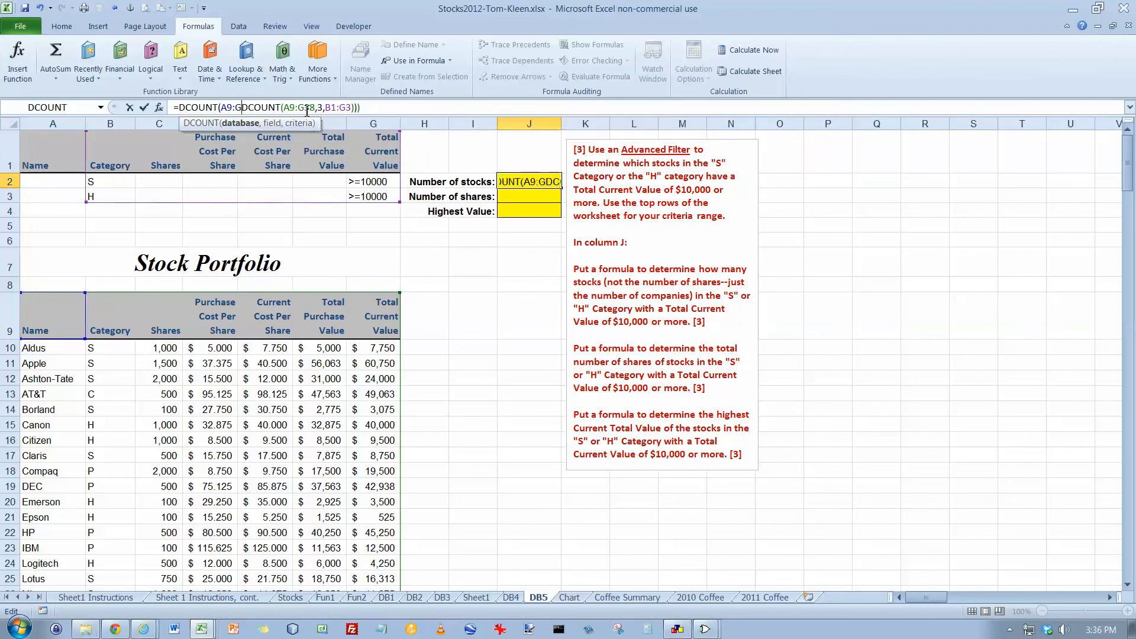
pyautogui.press('BackSpace')
pyautogui.press('BackSpace')
pyautogui.press('BackSpace')
pyautogui.press('BackSpace')
pyautogui.press('BackSpace')
pyautogui.press('End')
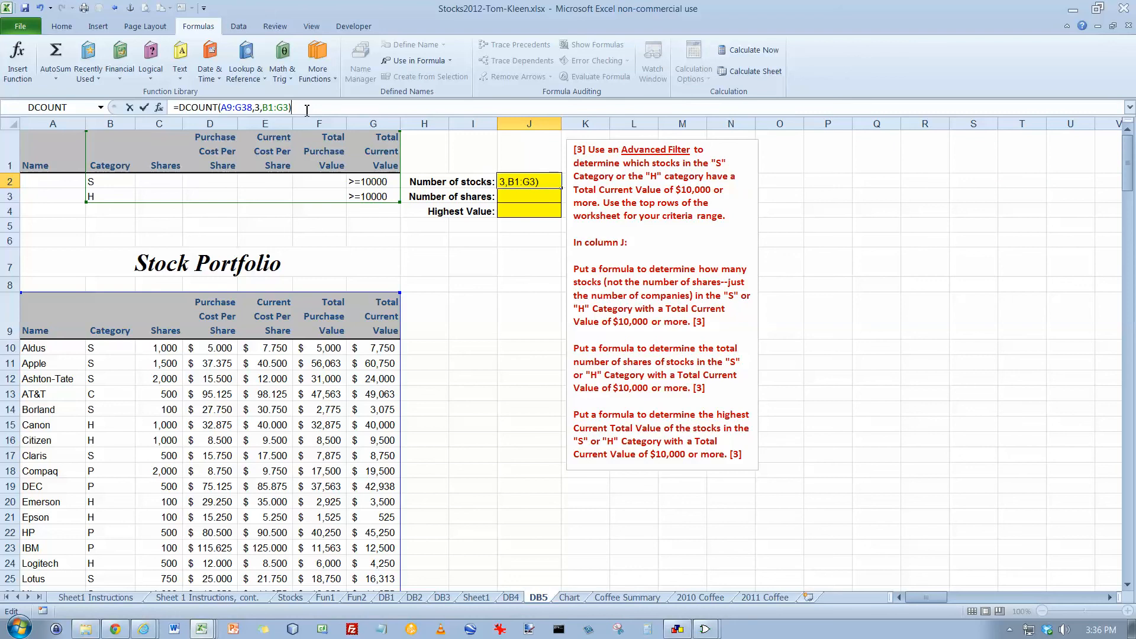
pyautogui.press('Return')
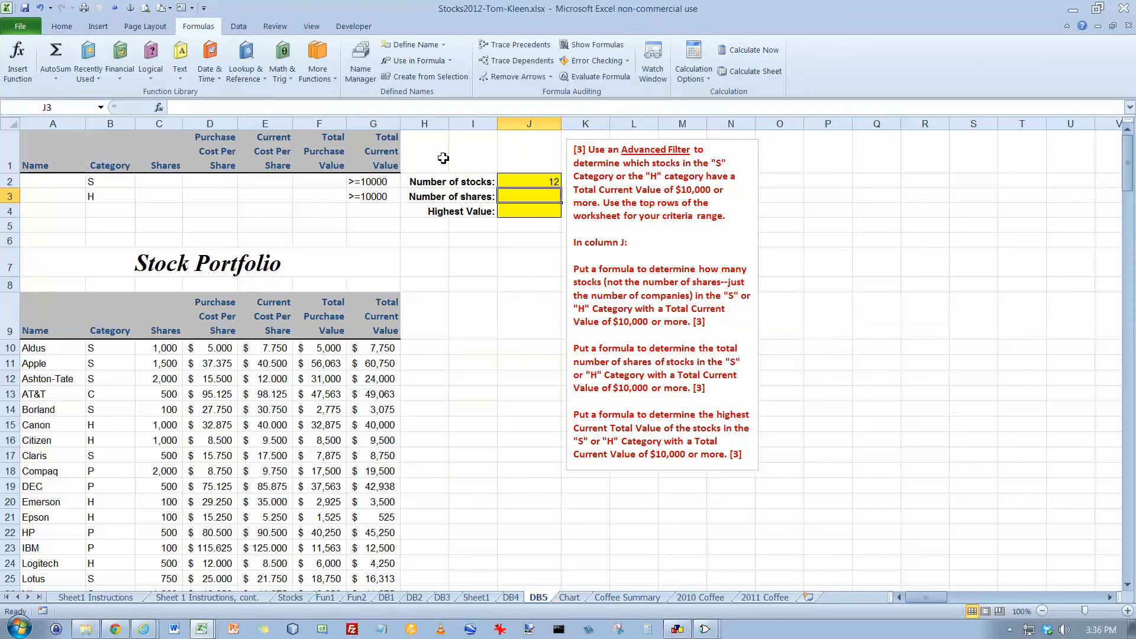
# - Check the database and criteria ranges that the DCOUNT formula in J2 refers to
pyautogui.doubleClick(512, 180)
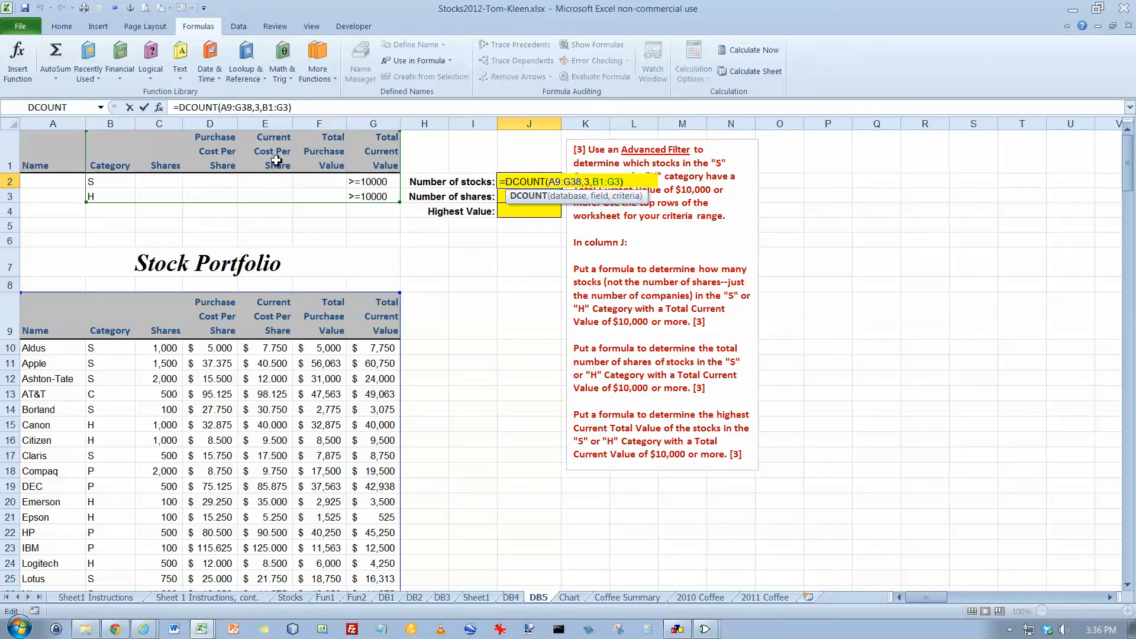
pyautogui.scroll(-7, 470, 241)
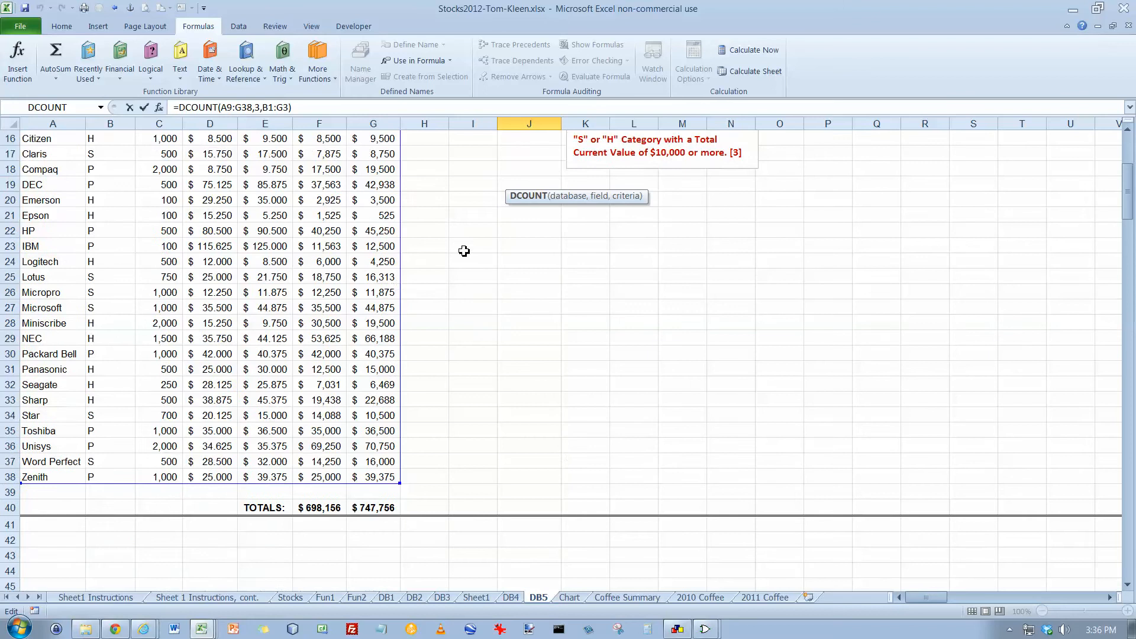
pyautogui.scroll(7, 452, 261)
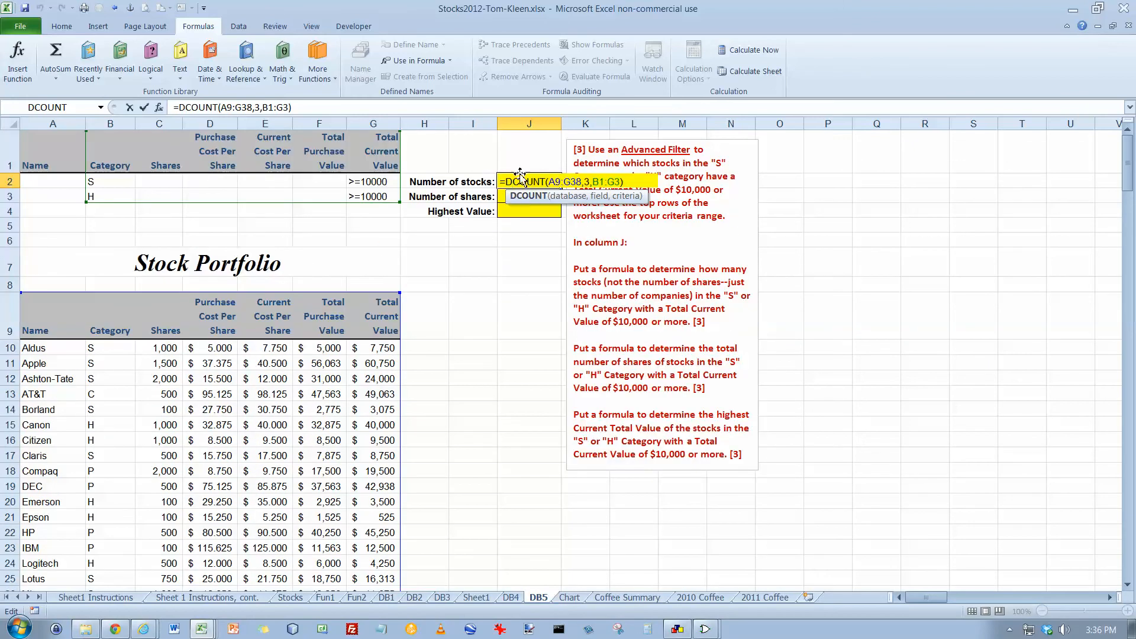
pyautogui.click(341, 109)
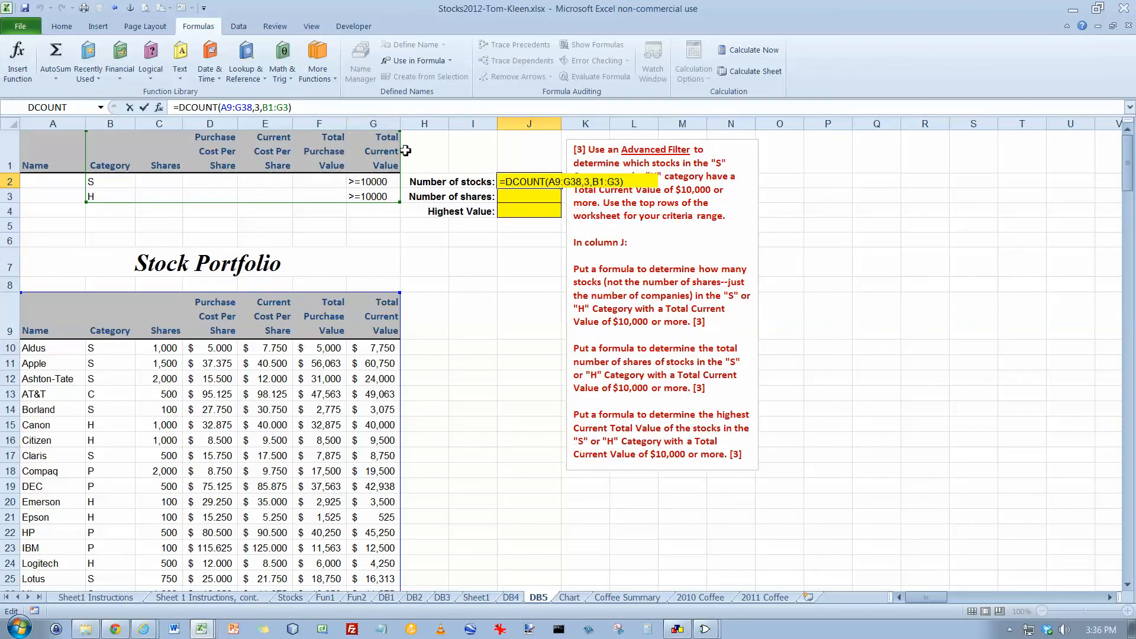
pyautogui.hotkey('ctrl', 'Return')
# - Insert the DSUM database function in cell J3 for the number of shares
pyautogui.click(525, 199)
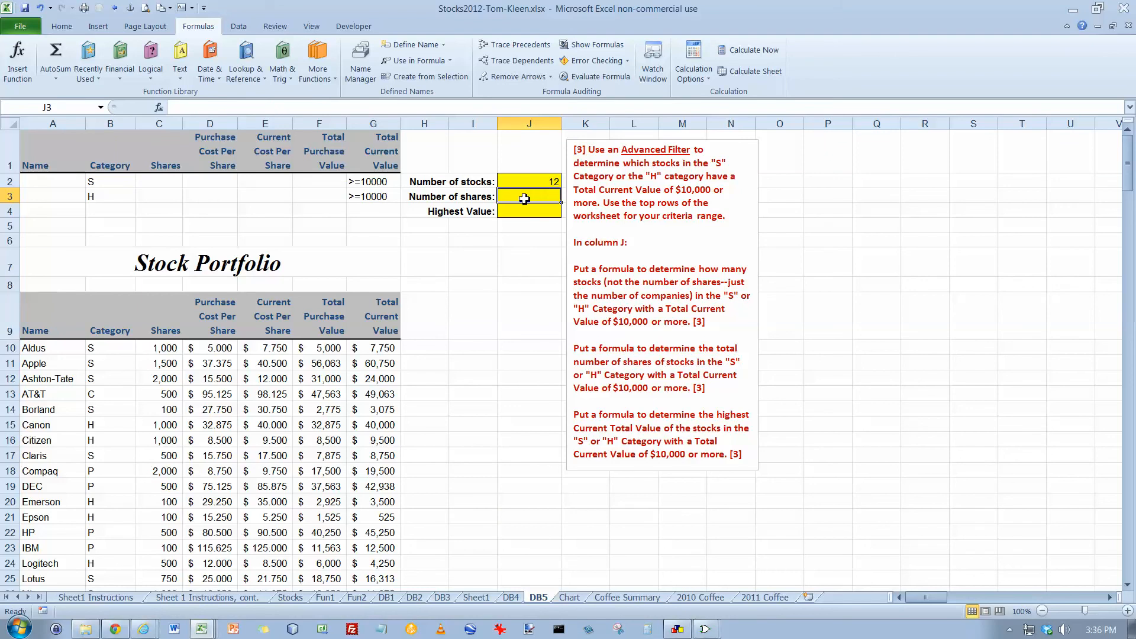
pyautogui.write('=')
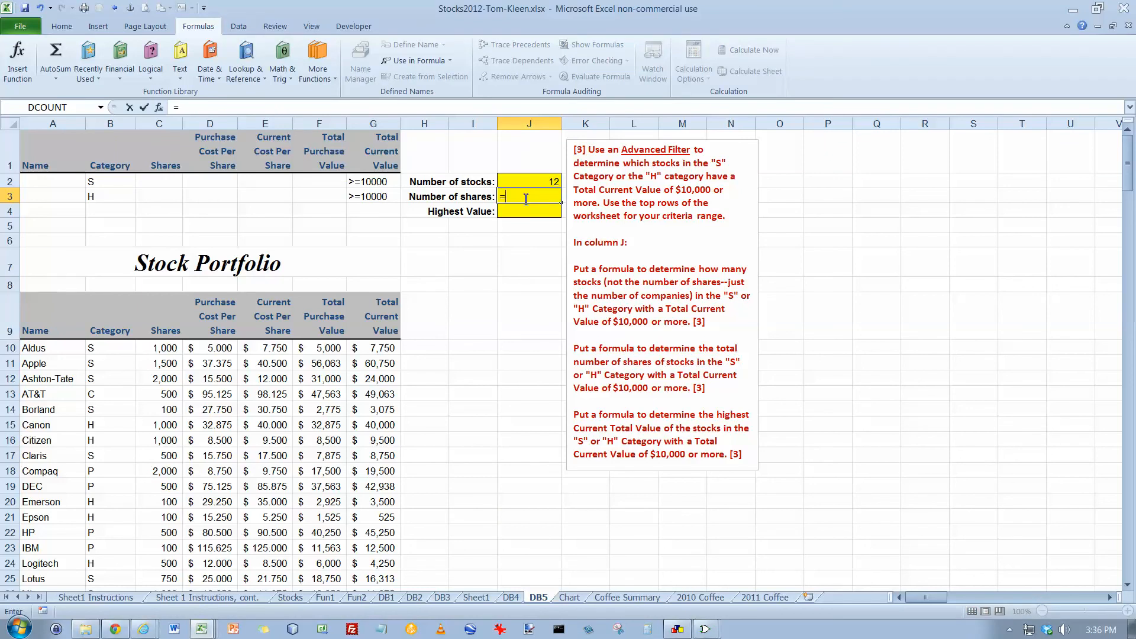
pyautogui.press('Escape')
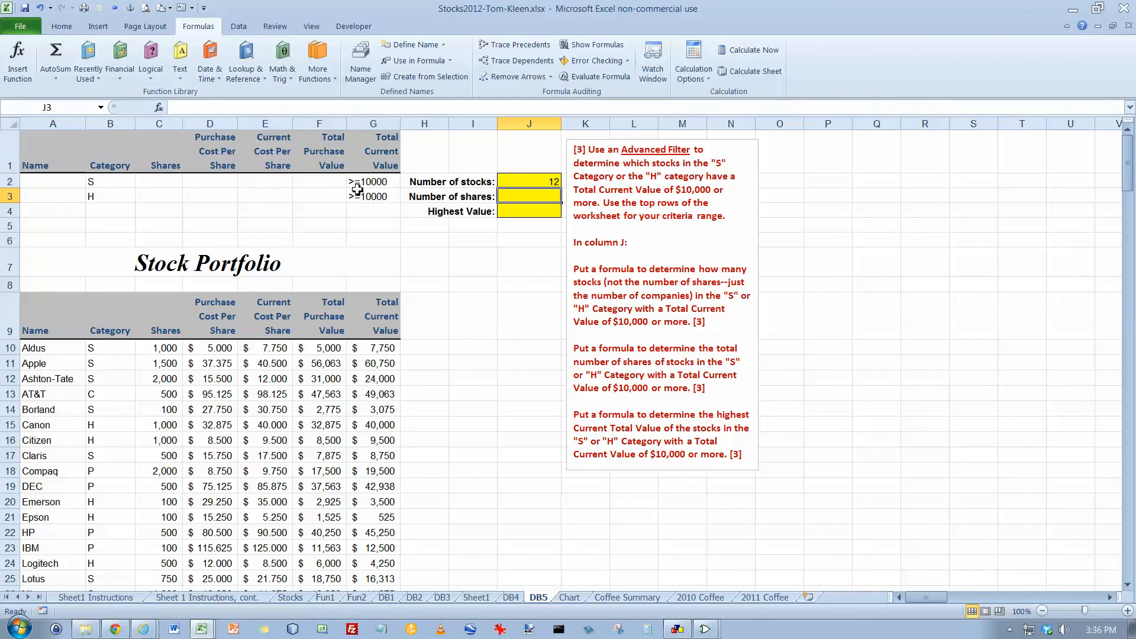
pyautogui.click(17, 59)
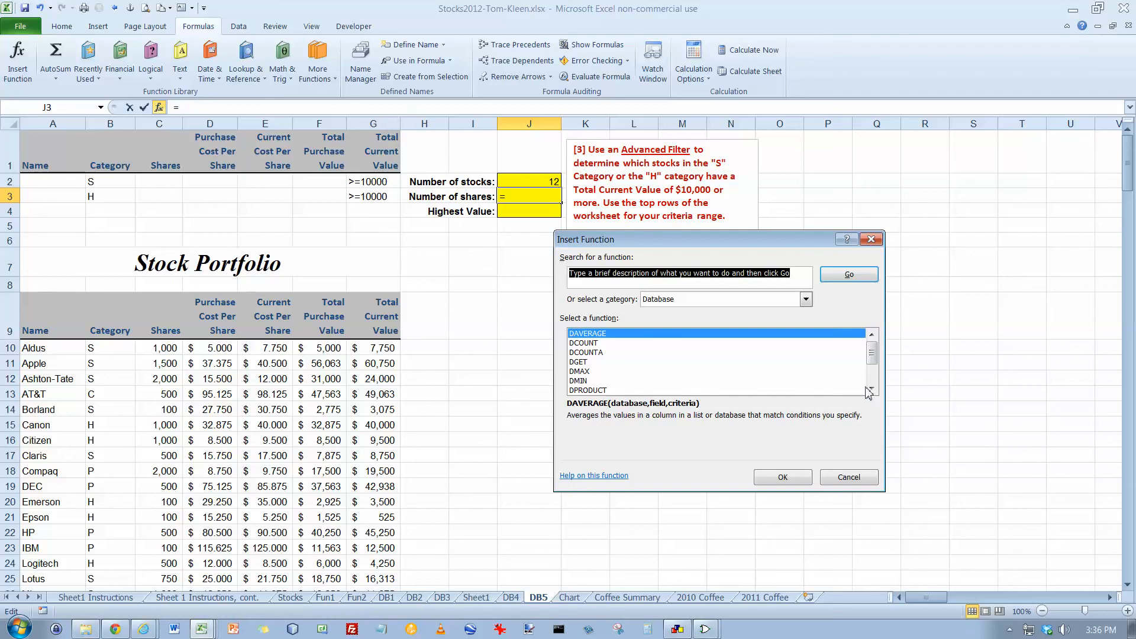
pyautogui.scroll(-2, 858, 393)
pyautogui.click(592, 372)
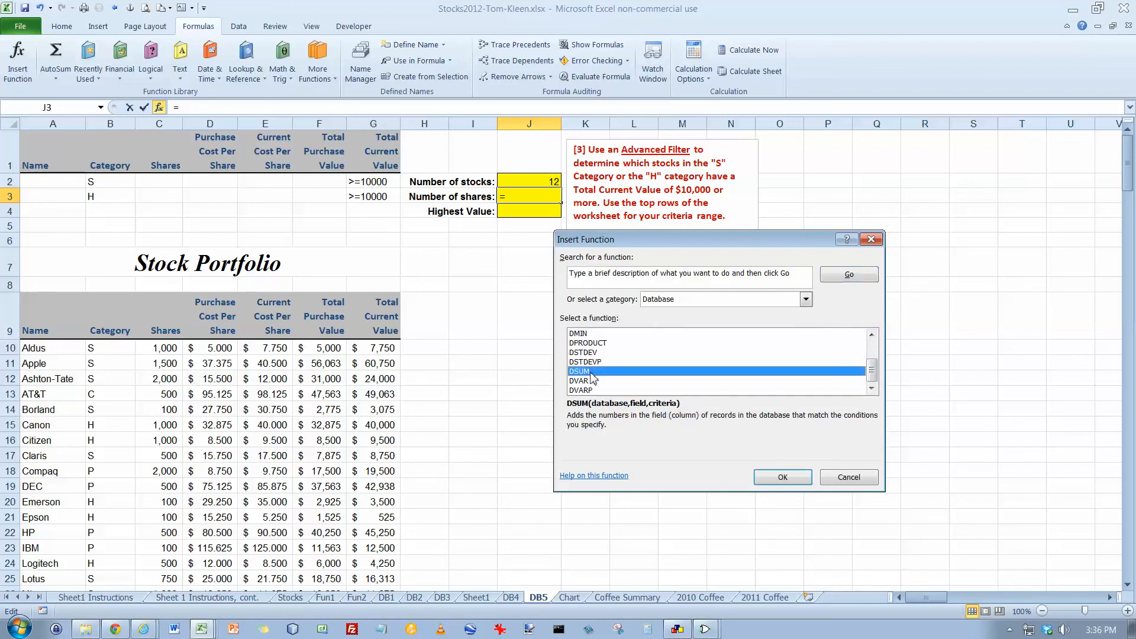
pyautogui.click(783, 477)
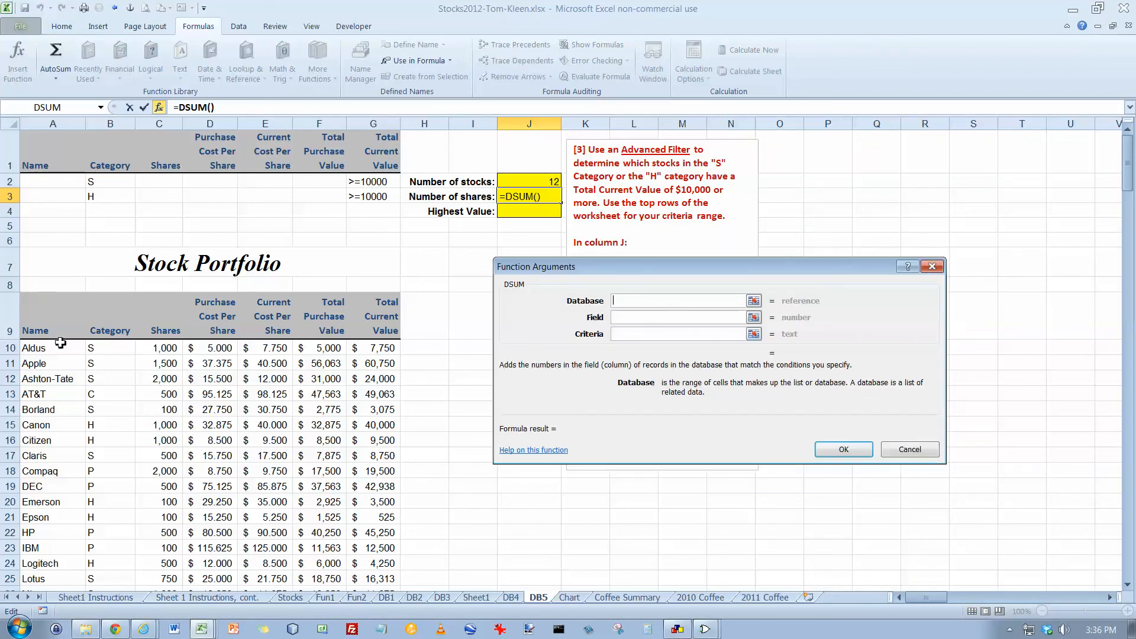
# - Set the DSUM database to A9:G38, the field to 3 and the criteria to B1:G3, and submit the formula
pyautogui.moveTo(39, 319); pyautogui.dragTo(362, 601)
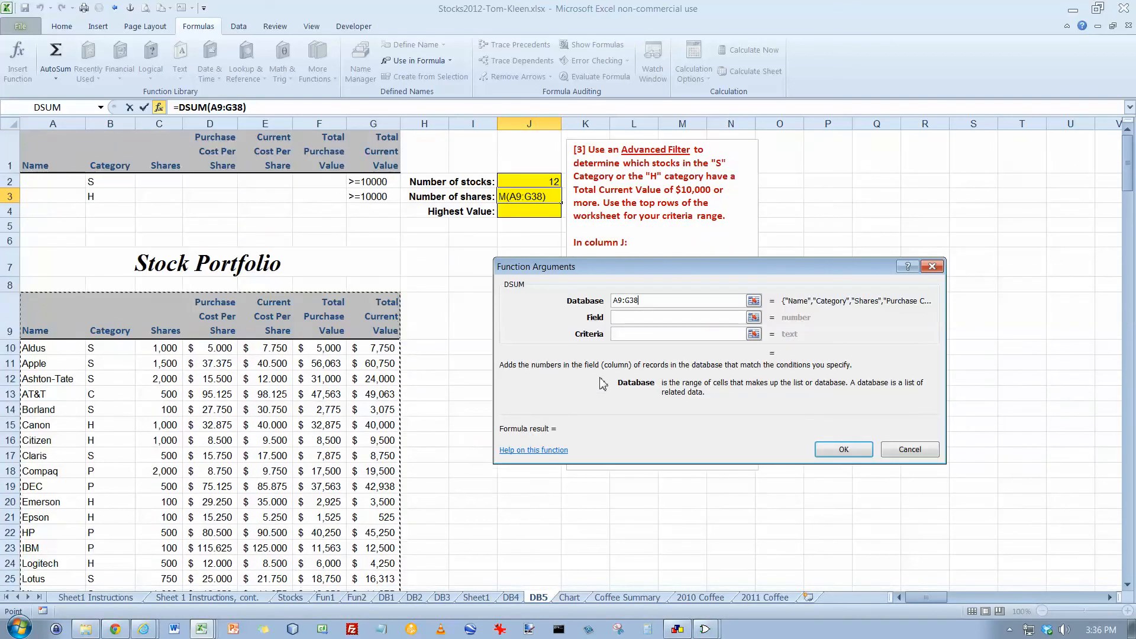
pyautogui.click(633, 317)
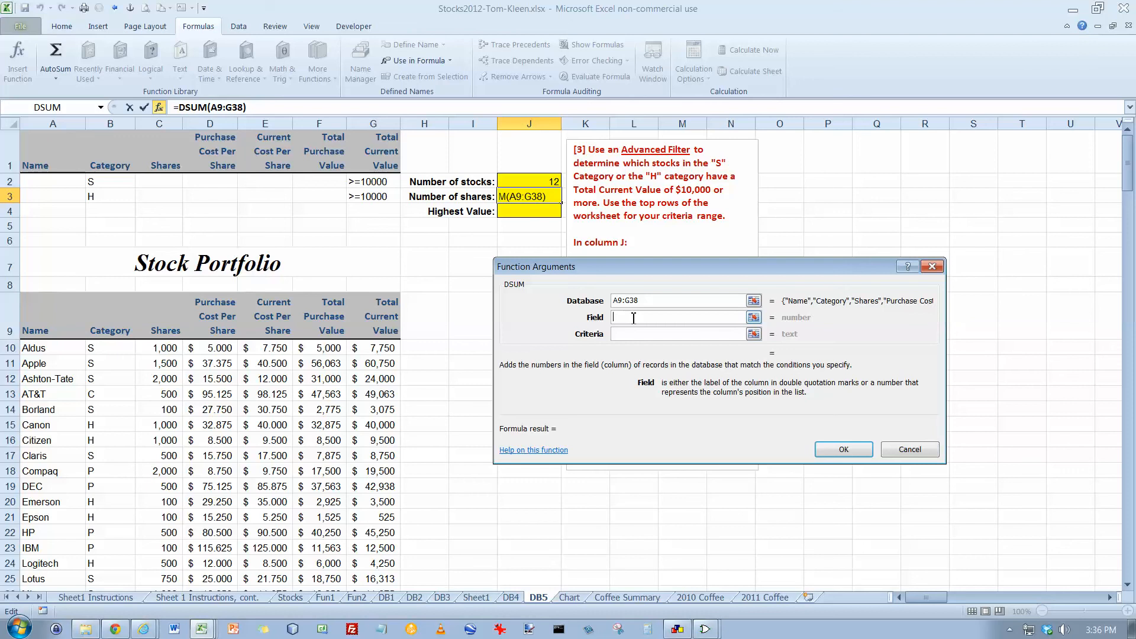
pyautogui.moveTo(634, 262); pyautogui.dragTo(625, 295)
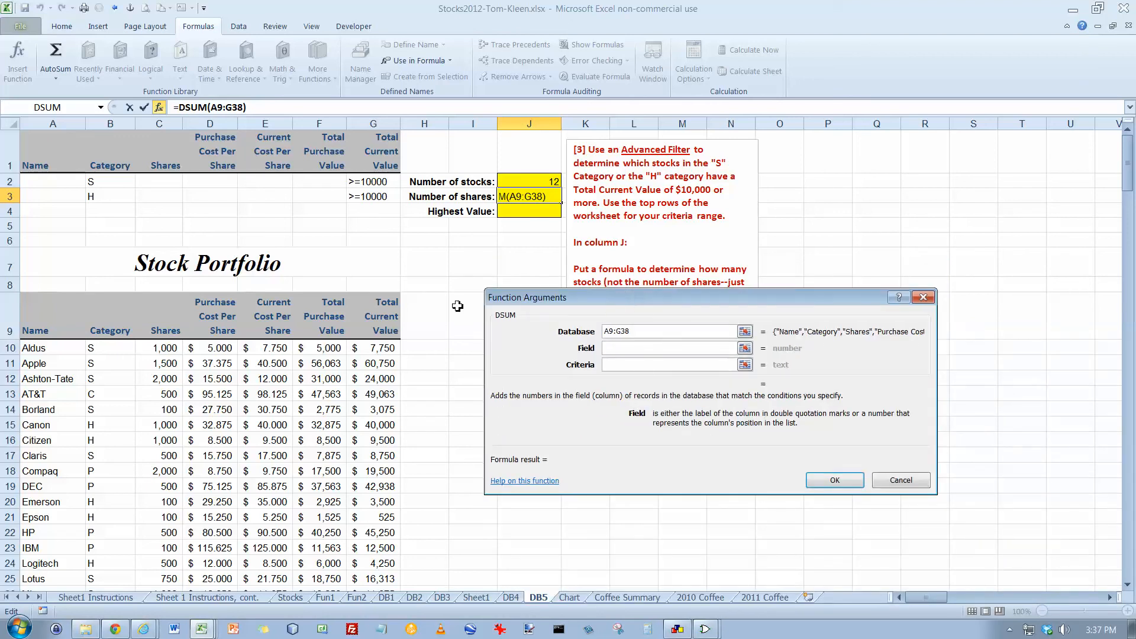
pyautogui.write('3')
pyautogui.click(610, 364)
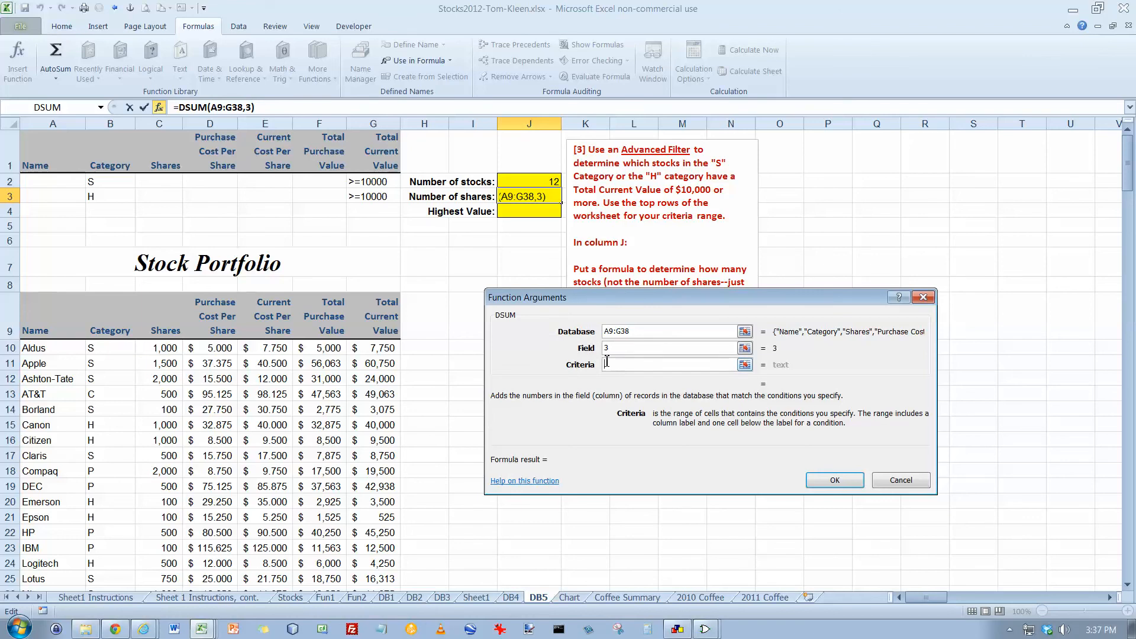
pyautogui.moveTo(97, 146); pyautogui.dragTo(348, 196)
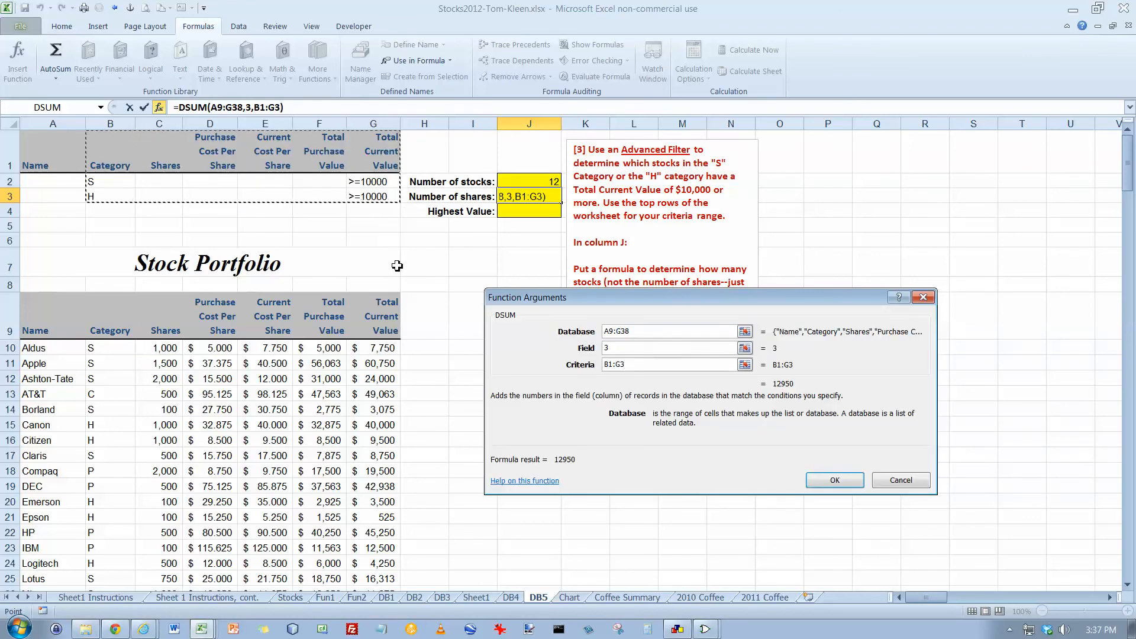
pyautogui.click(835, 480)
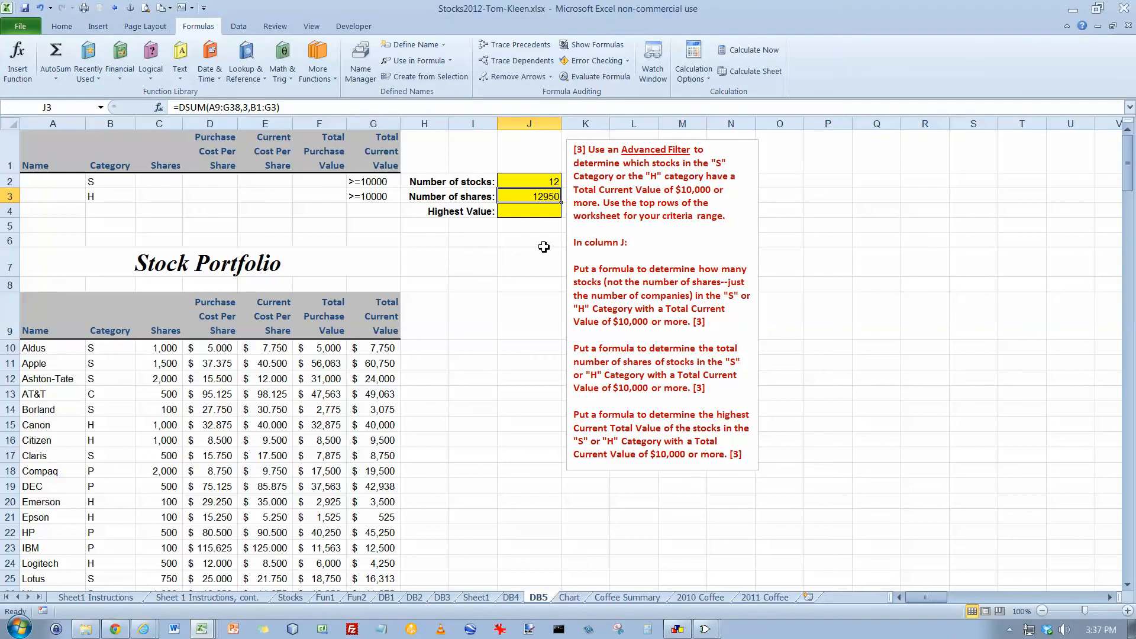
# - Insert the DMAX function in J4 for the highest value, with the stock table A9:G38 as its database
pyautogui.click(534, 209)
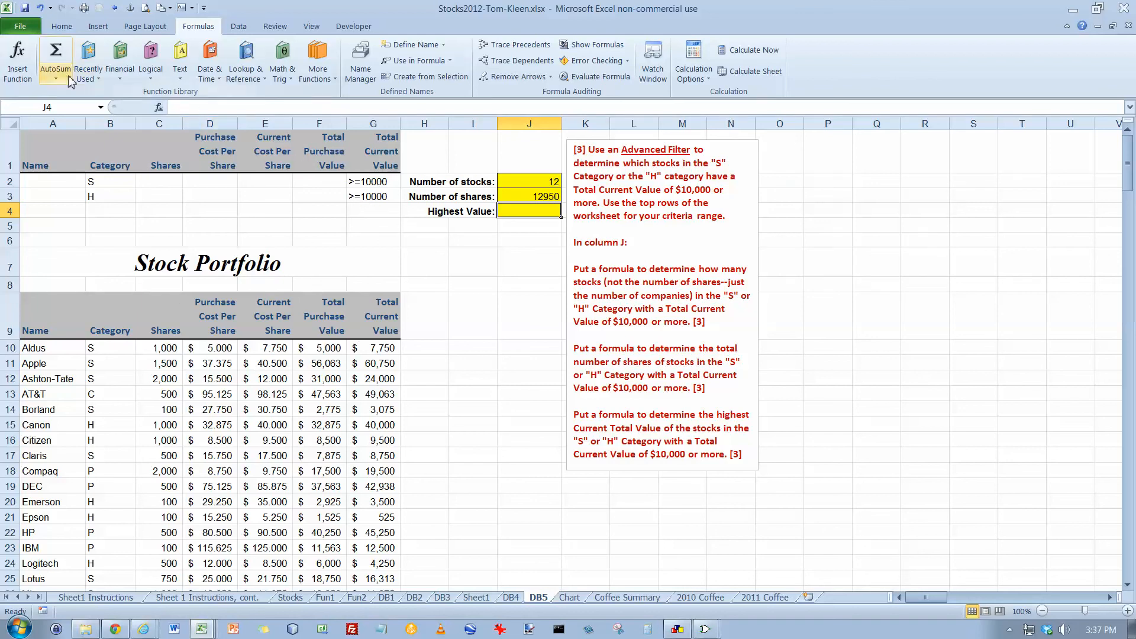
pyautogui.click(33, 58)
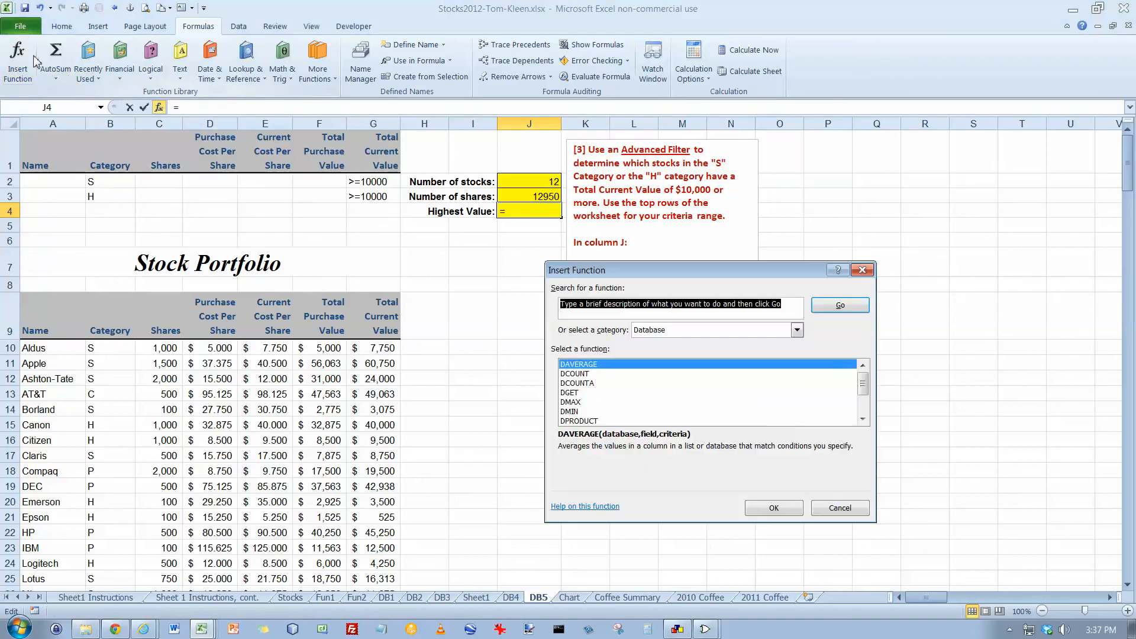
pyautogui.click(578, 402)
pyautogui.click(773, 507)
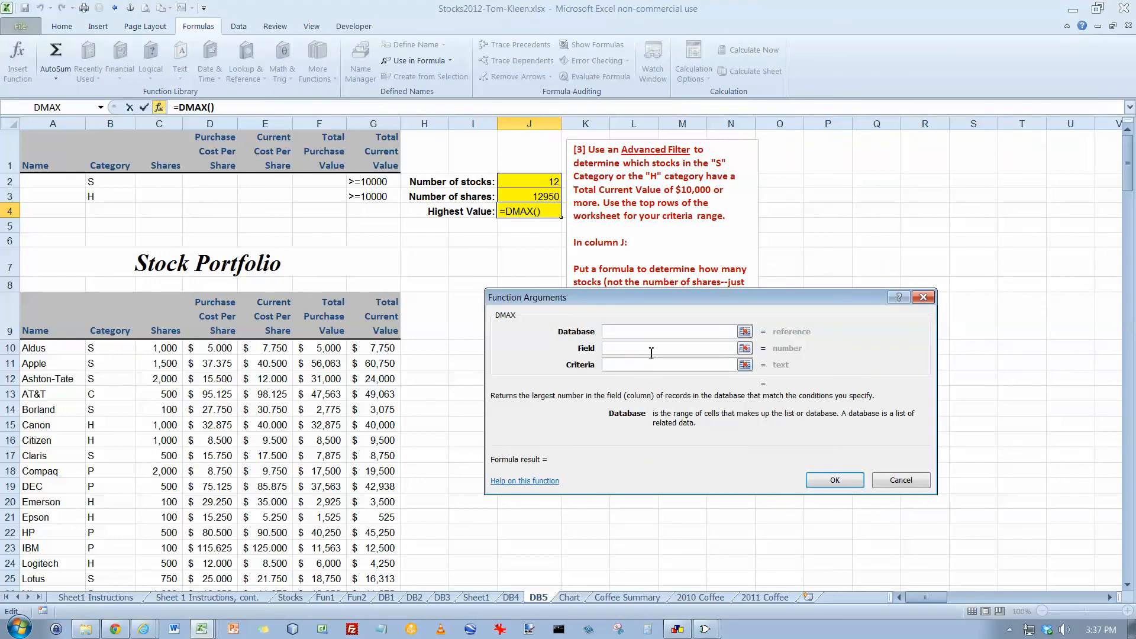
pyautogui.moveTo(55, 320); pyautogui.dragTo(388, 584)
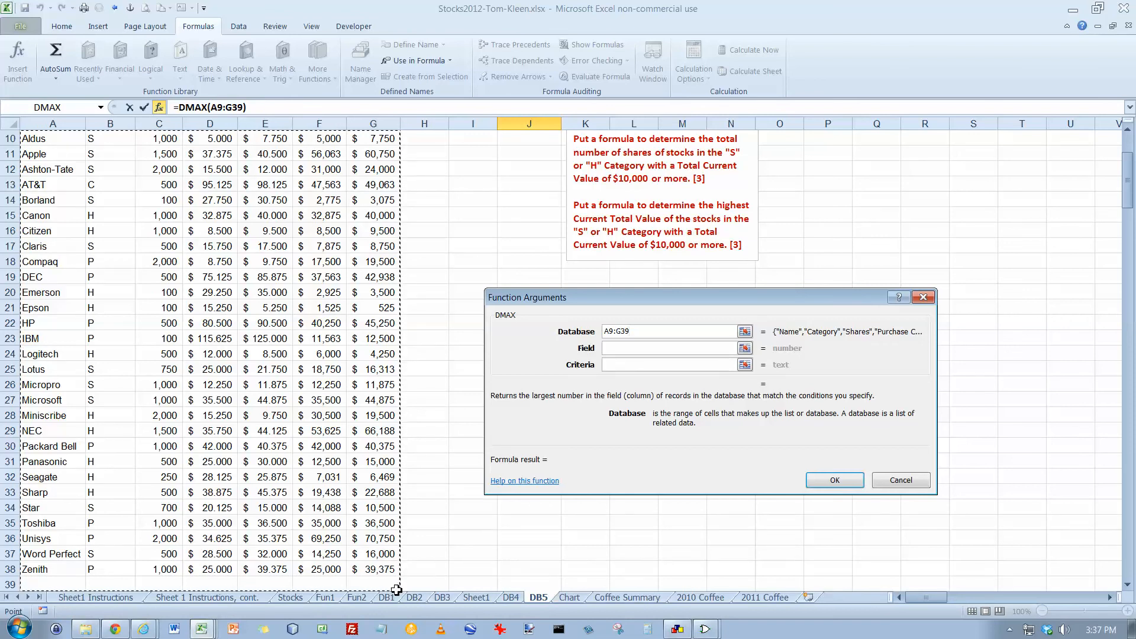
pyautogui.scroll(-1, 396, 586)
pyautogui.moveTo(391, 523); pyautogui.dragTo(36, 161)
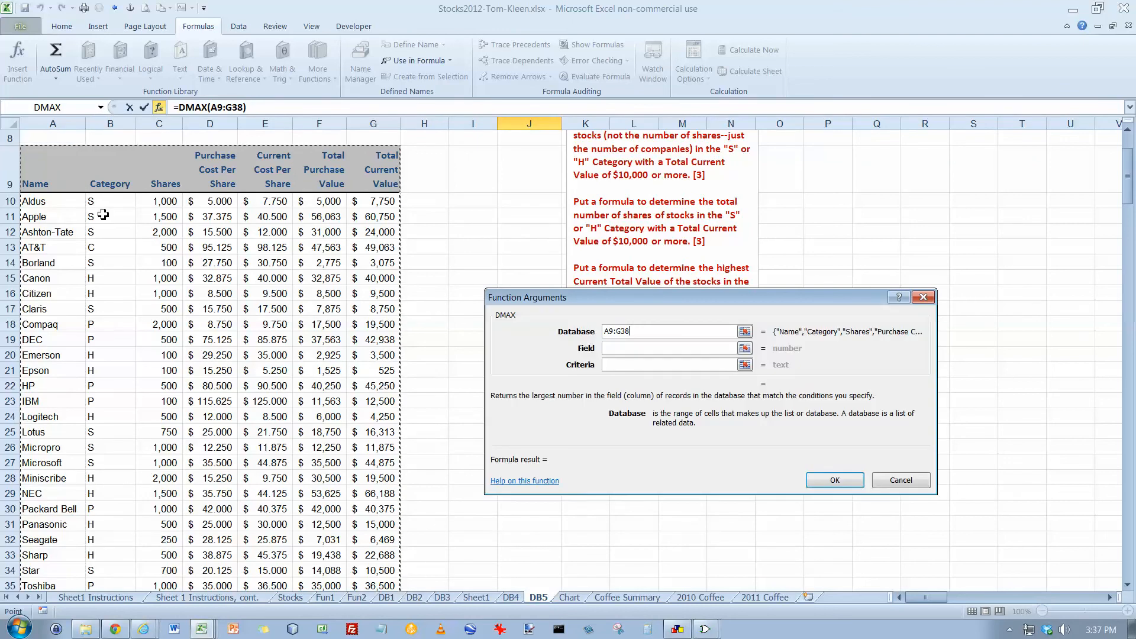
# - Set the DMAX field to 7 and its criteria range to B1:G3, and submit the formula
pyautogui.click(619, 347)
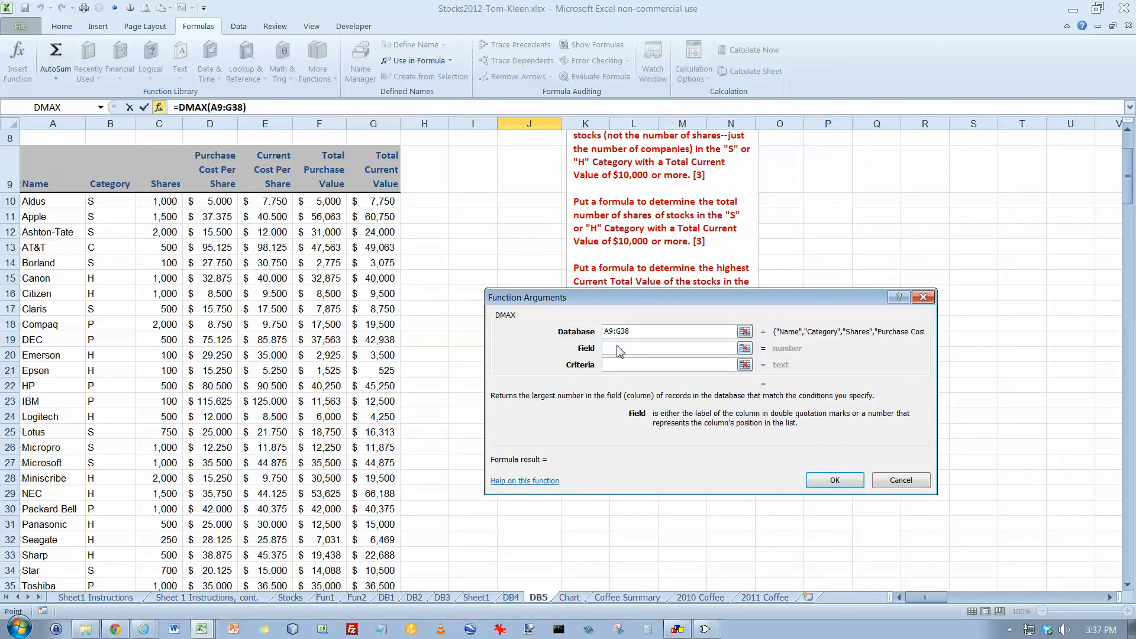
pyautogui.moveTo(649, 300); pyautogui.dragTo(671, 333)
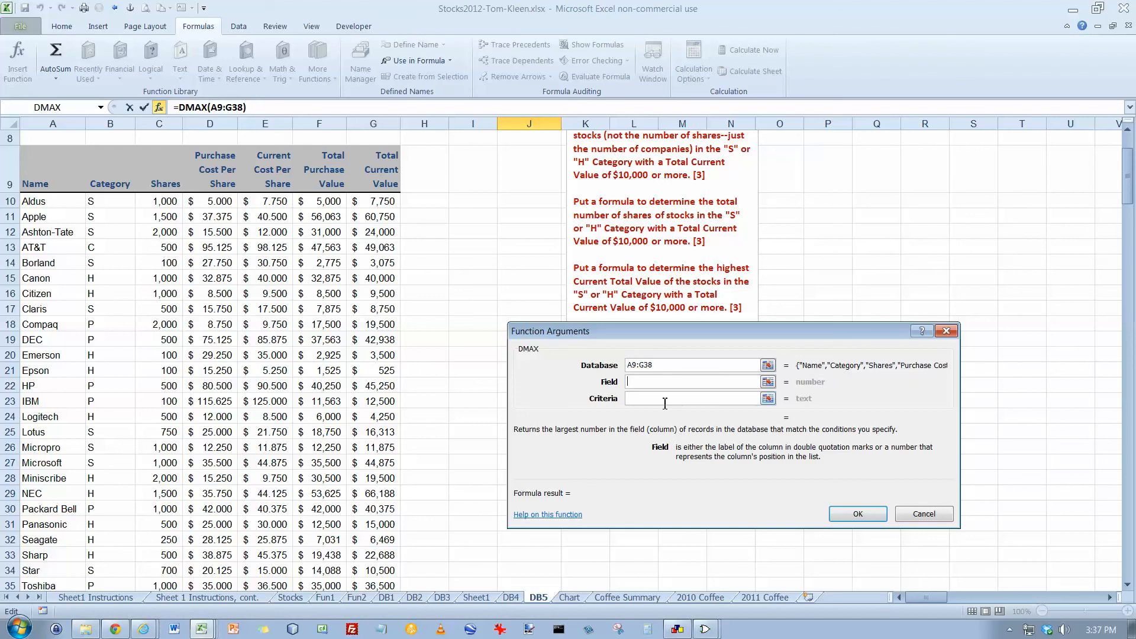
pyautogui.write('7')
pyautogui.click(635, 400)
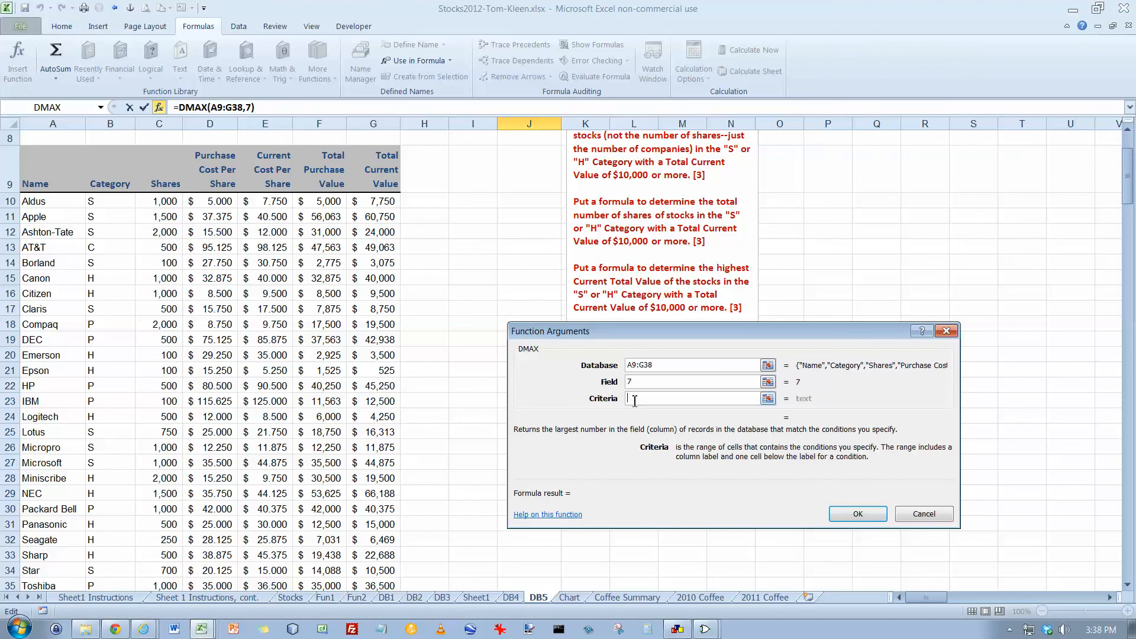
pyautogui.scroll(3, 568, 366)
pyautogui.moveTo(95, 158); pyautogui.dragTo(370, 197)
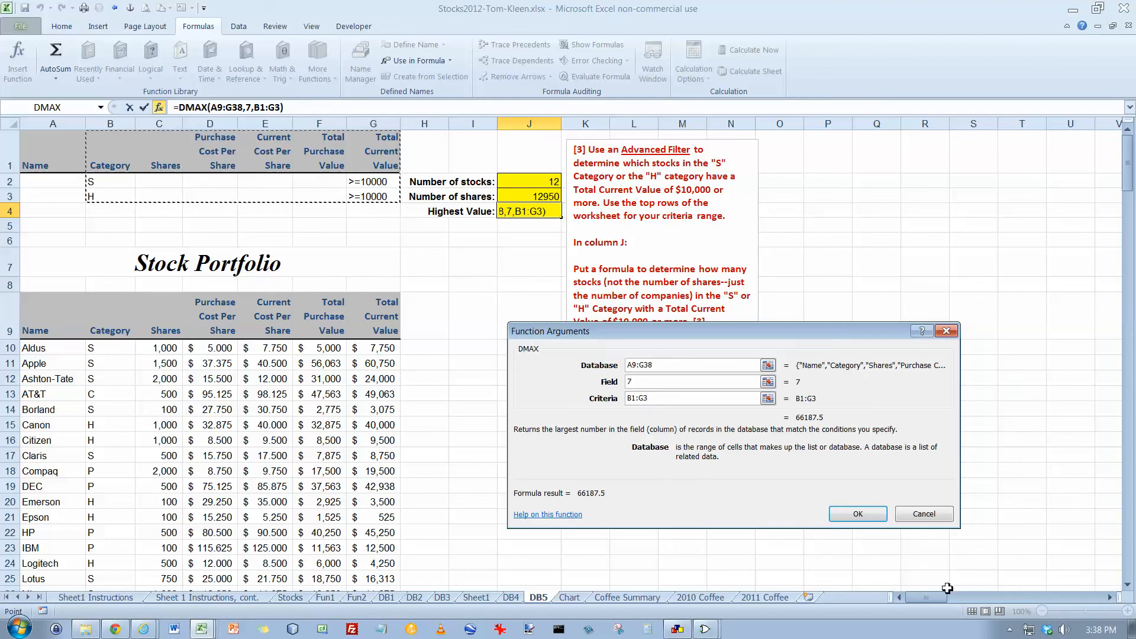
pyautogui.click(870, 519)
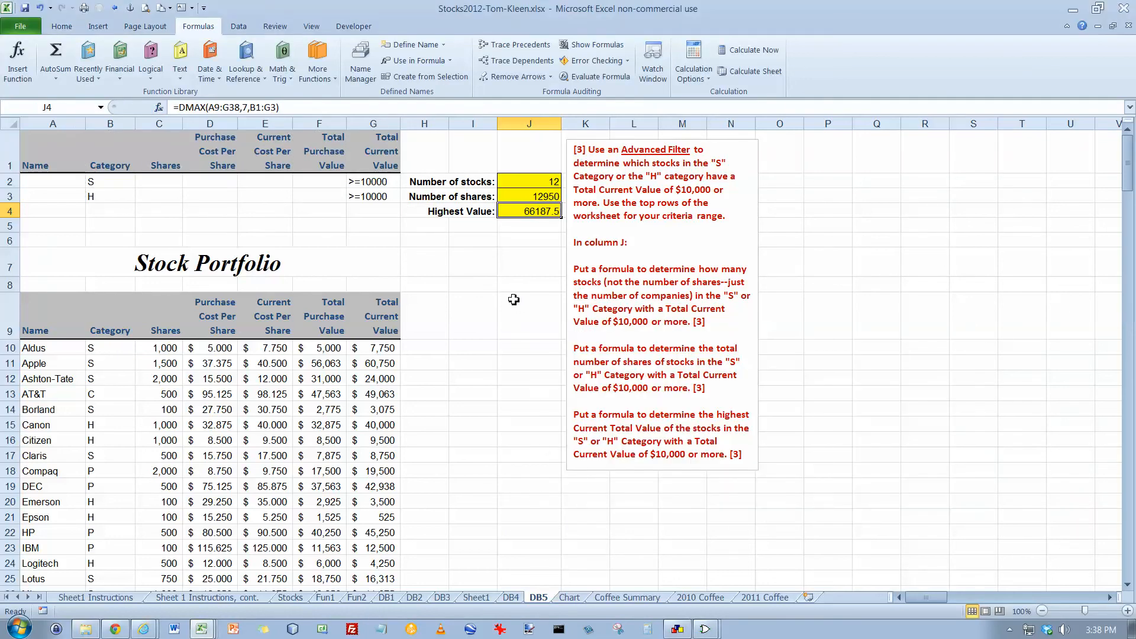
# - Turn on filtering for the stock table, sort Total Current Value from largest to smallest, and check the highest S or H stock against J4
pyautogui.click(378, 352)
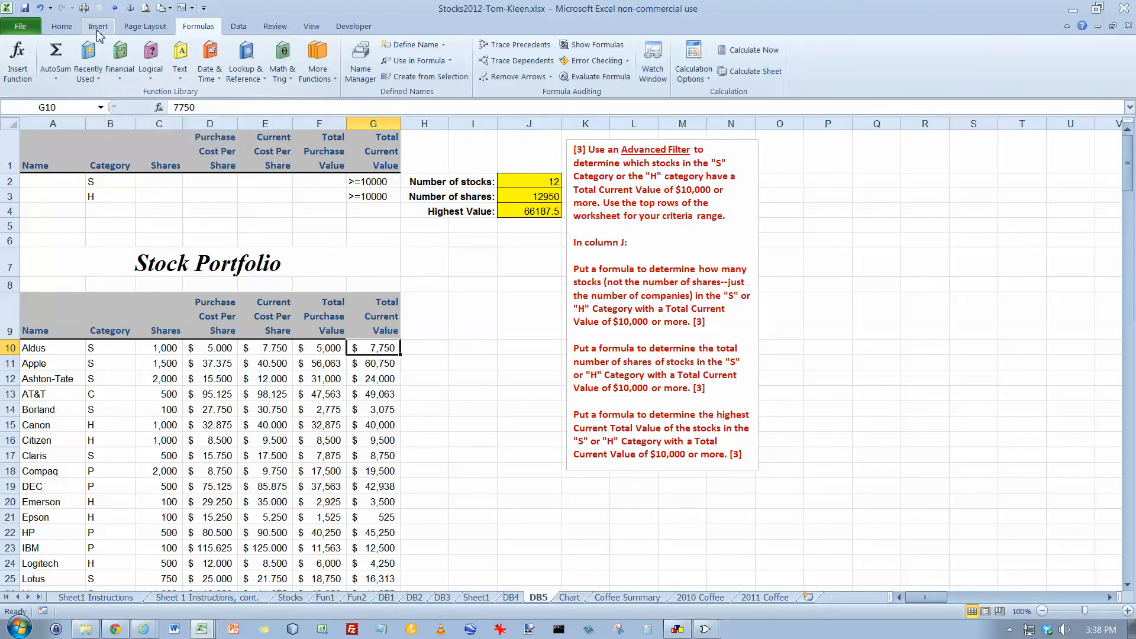
pyautogui.click(238, 26)
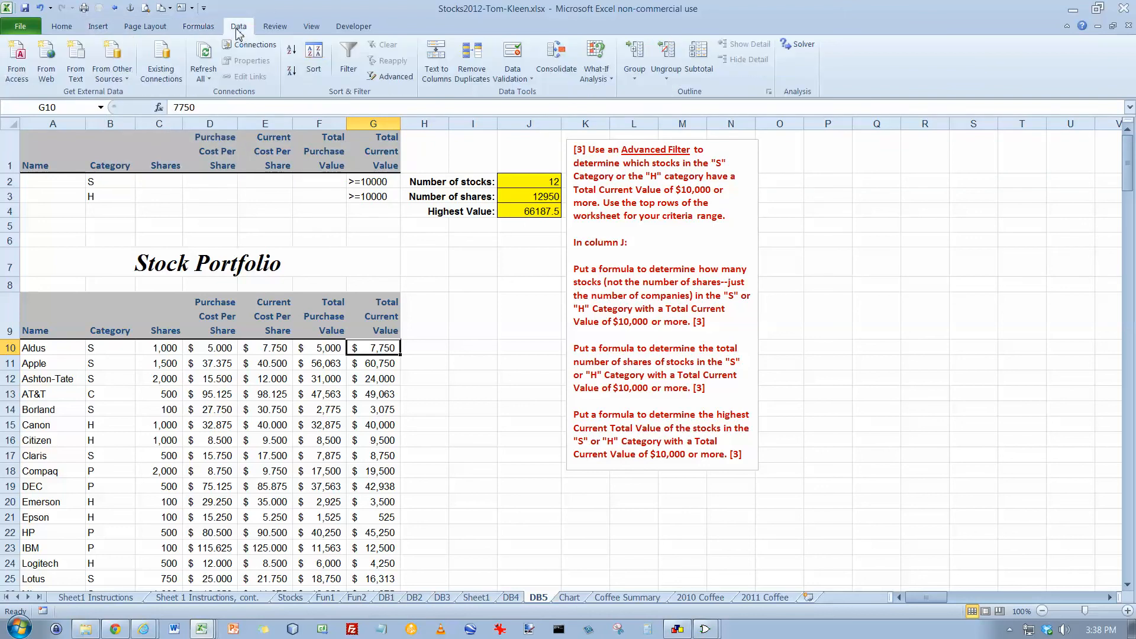
pyautogui.click(357, 57)
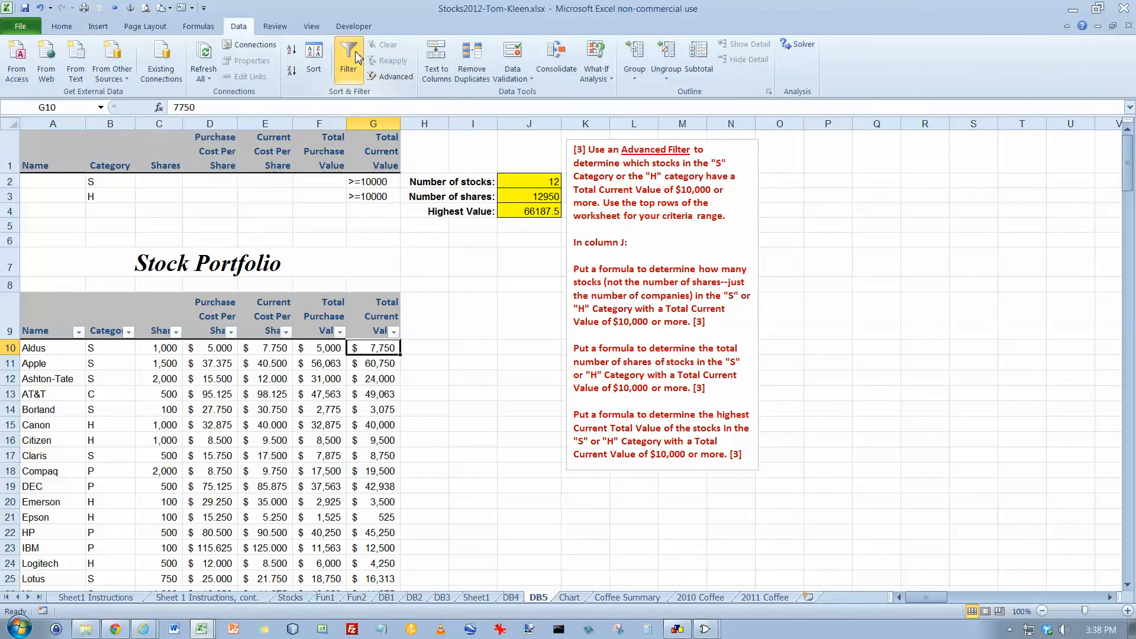
pyautogui.click(394, 332)
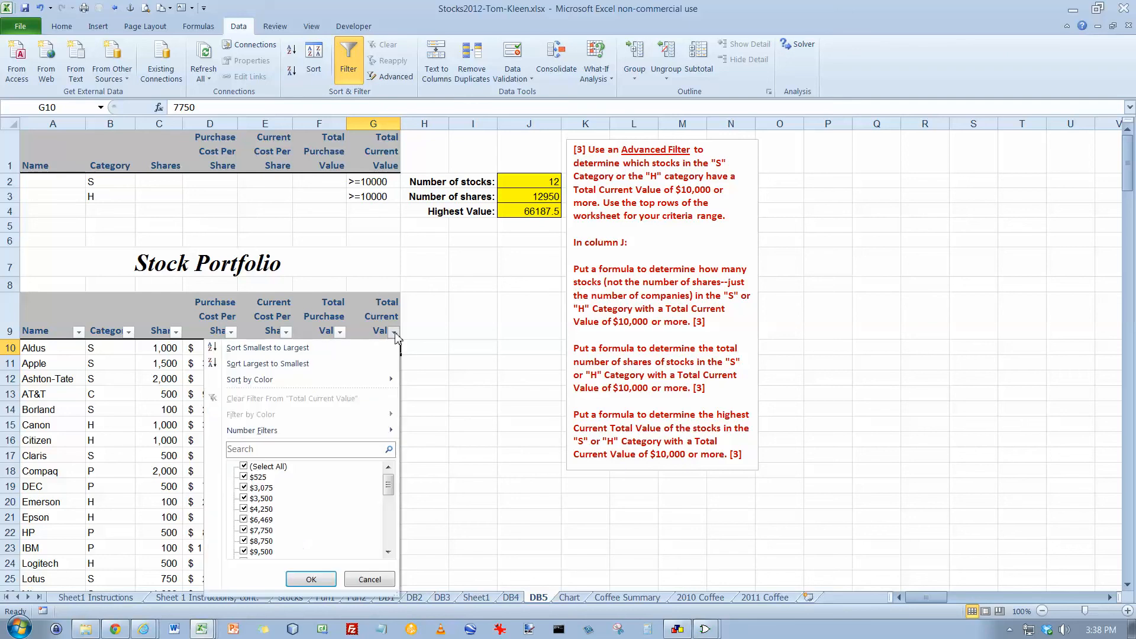
pyautogui.click(309, 363)
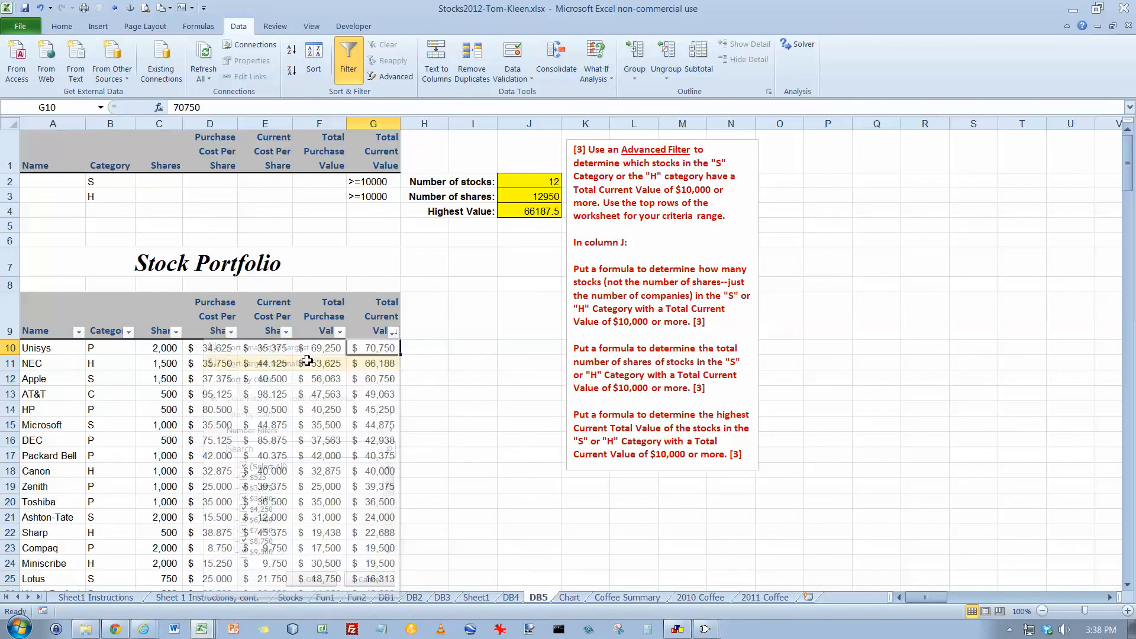
pyautogui.click(93, 349)
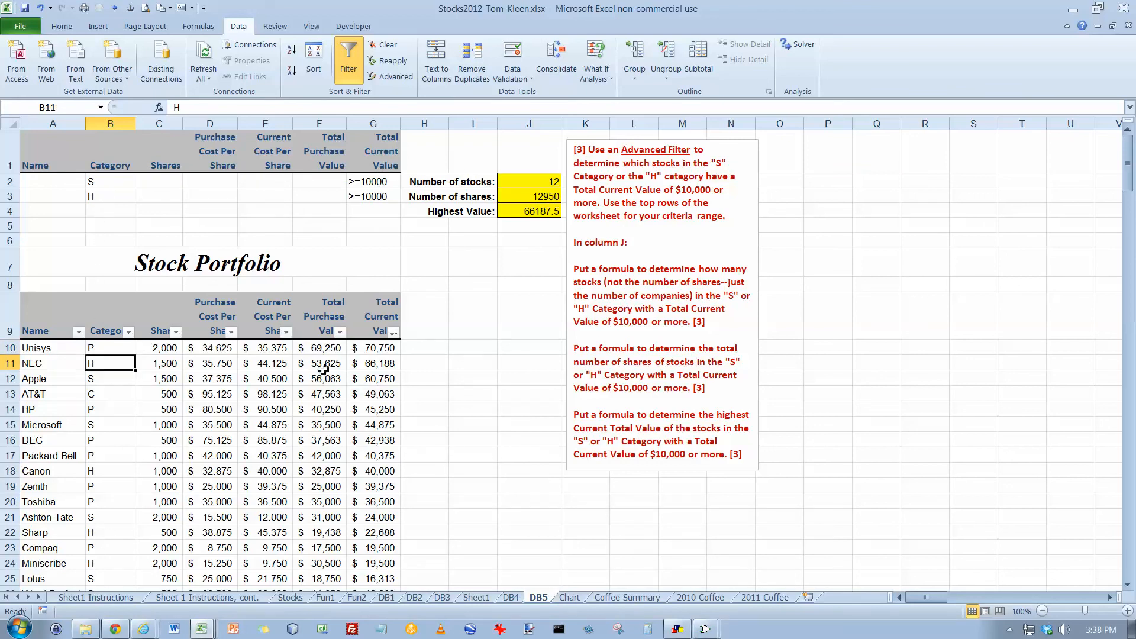
pyautogui.click(374, 364)
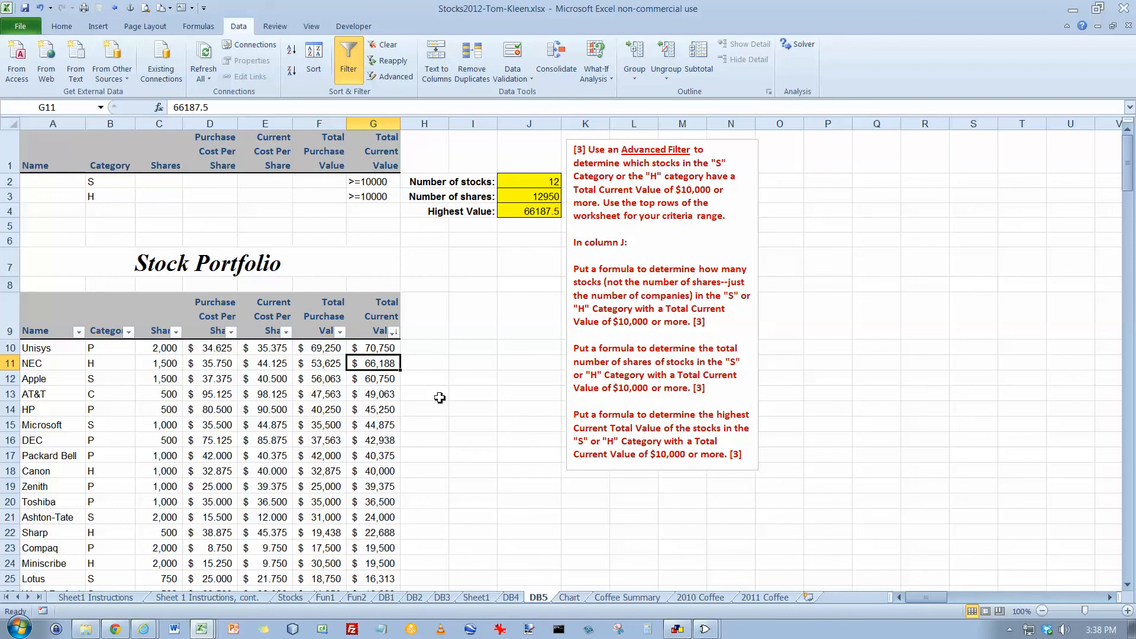
# - Switch to the Chart sheet holding the clustered bar chart exercise
pyautogui.click(570, 598)
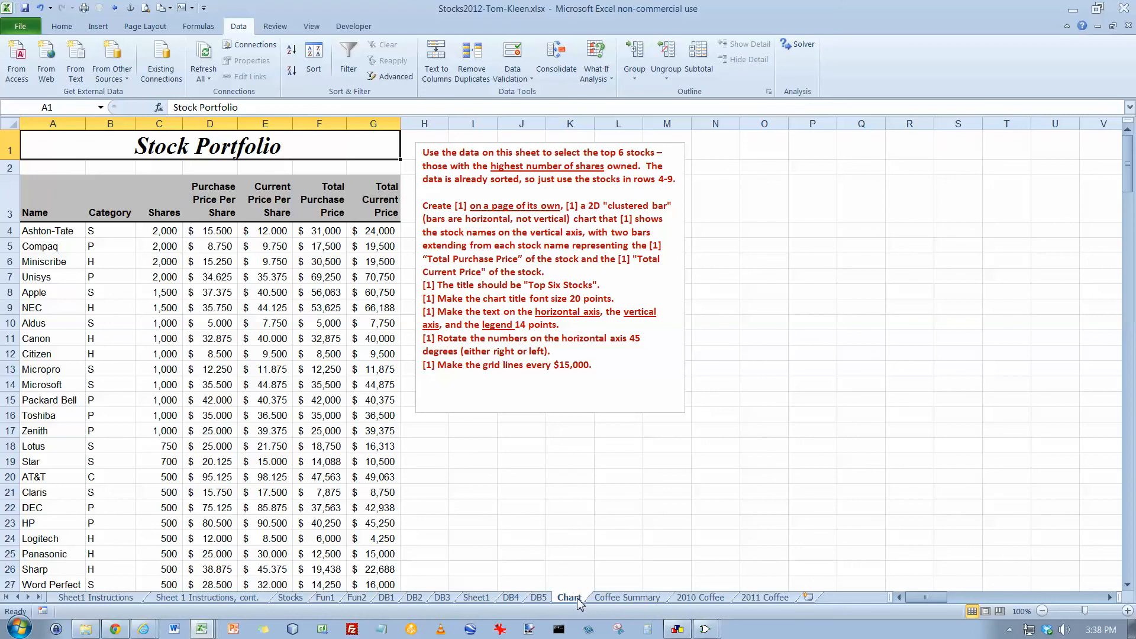